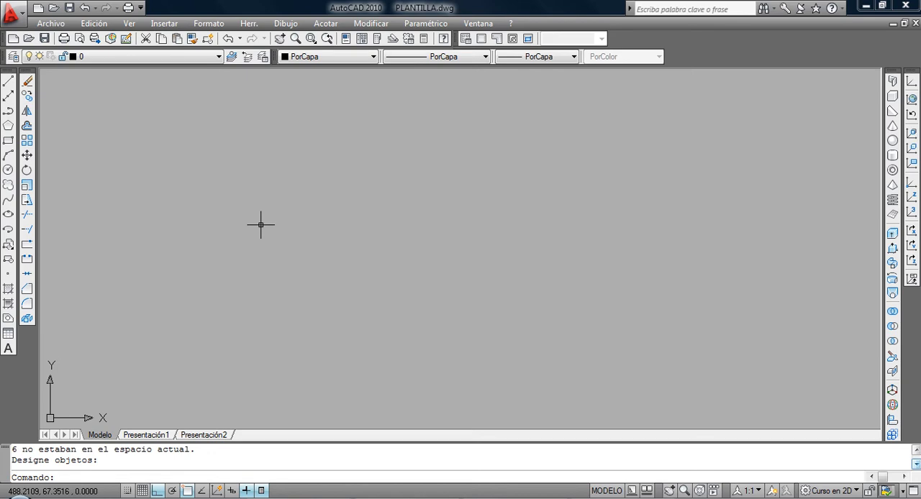
# Draw a freehand zigzag of four connected line segments with two peaks, with Ortho mode off.
pyautogui.click(8, 81)
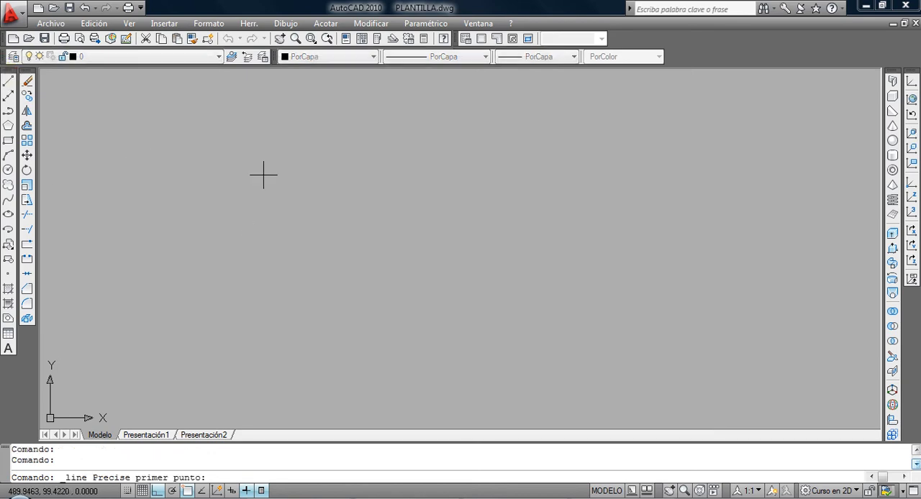
pyautogui.click(240, 213)
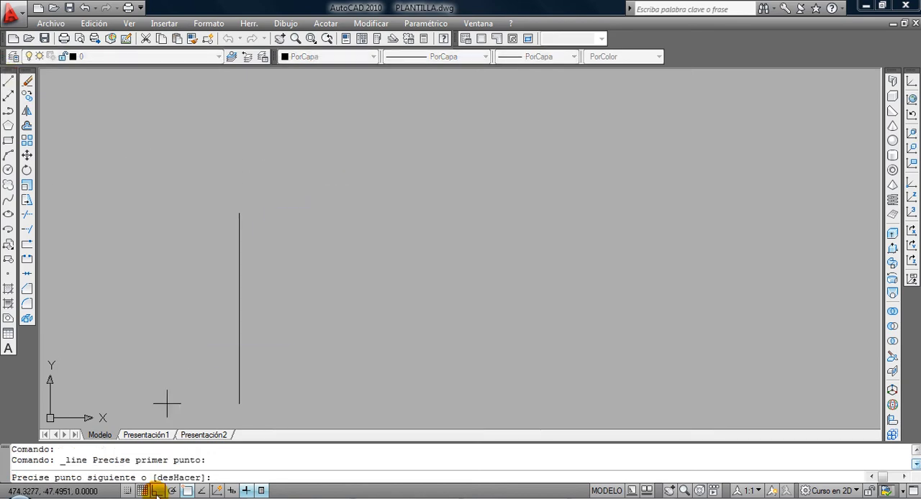
pyautogui.click(157, 491)
pyautogui.click(297, 174)
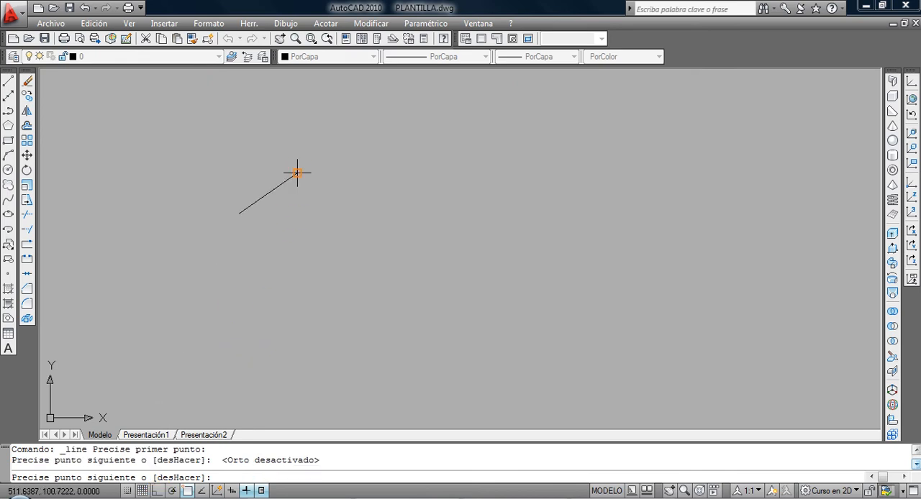
pyautogui.click(326, 203)
pyautogui.click(361, 172)
pyautogui.click(407, 214)
pyautogui.rightClick(408, 213)
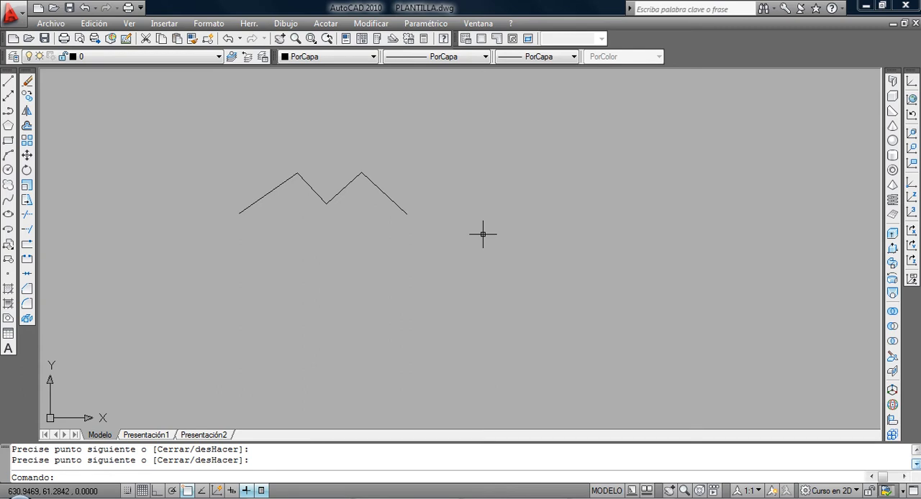
pyautogui.moveTo(425, 241)
pyautogui.mouseDown(button='middle')
pyautogui.moveTo(370, 261)
pyautogui.moveTo(277, 259)
pyautogui.mouseUp(button='middle')
pyautogui.press('Return')
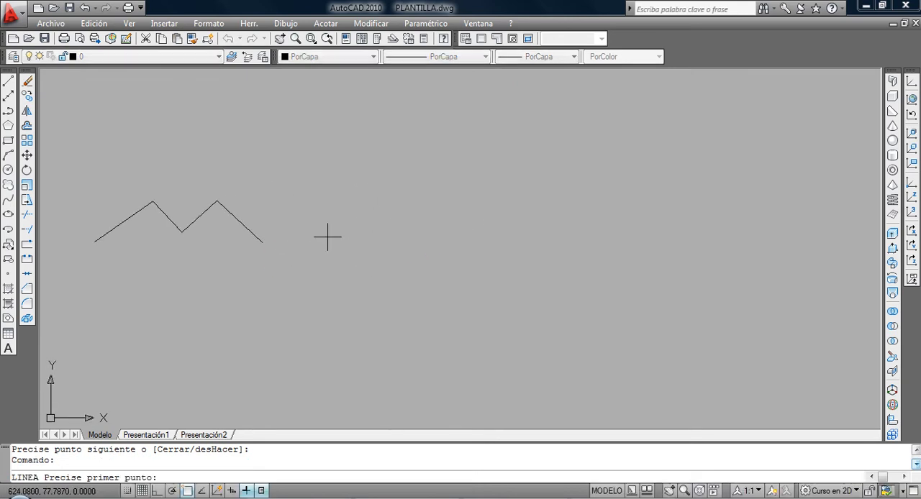
pyautogui.click(321, 245)
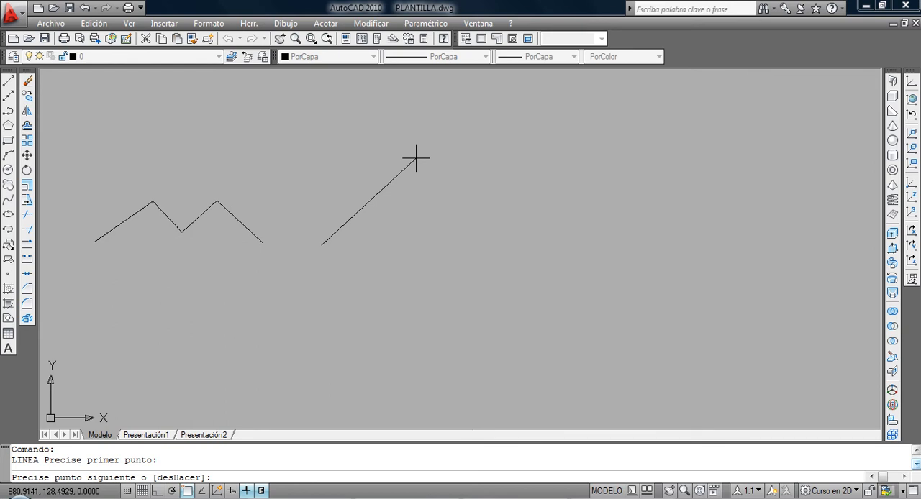
pyautogui.write('@50,30.5')
pyautogui.press('Return')
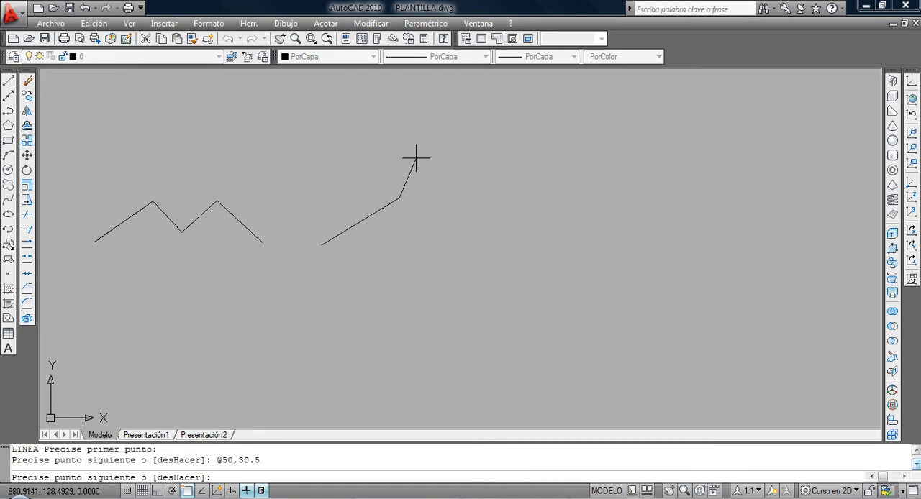
pyautogui.moveTo(250, 461); pyautogui.dragTo(254, 461)
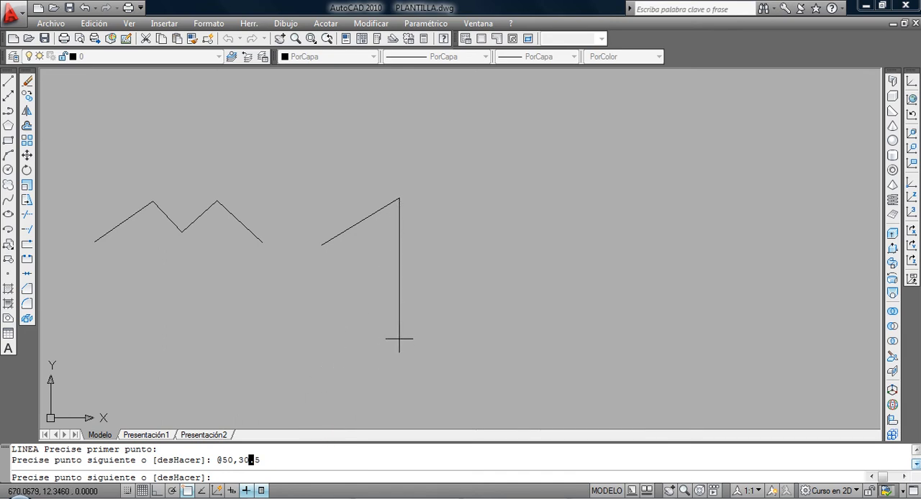
pyautogui.press('Return')
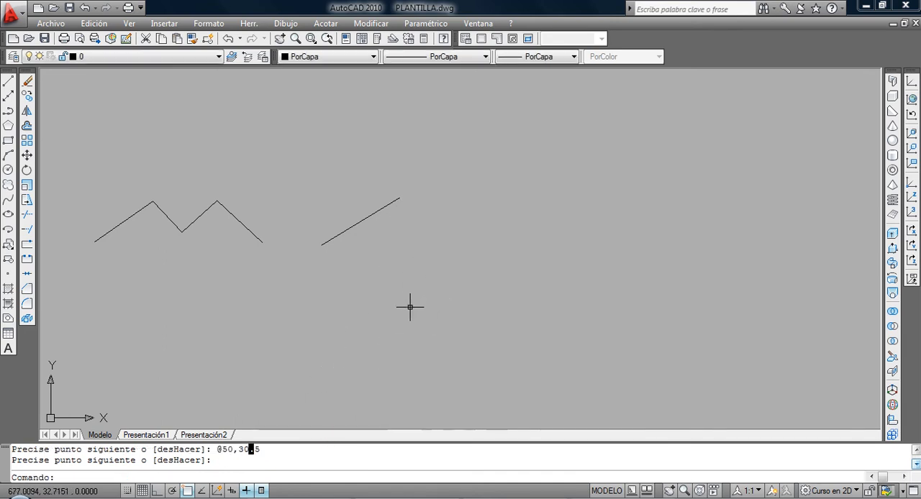
pyautogui.click(8, 82)
pyautogui.click(441, 246)
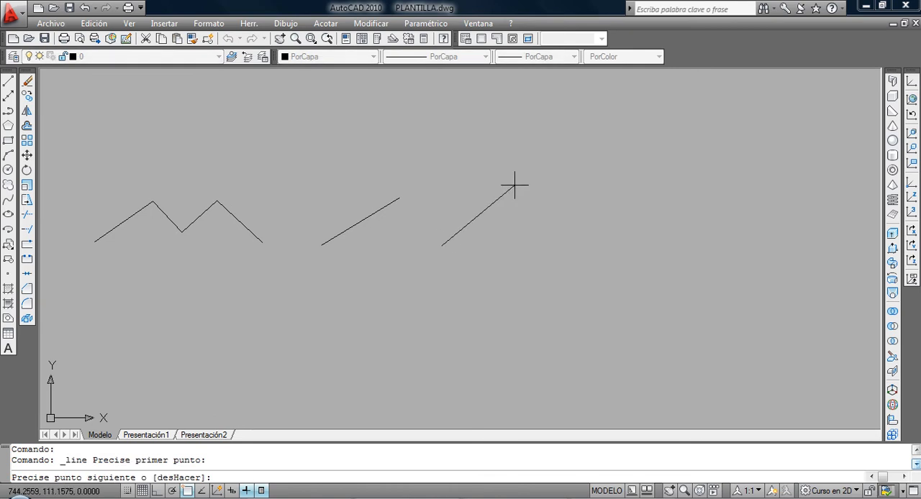
pyautogui.write('@50<12')
pyautogui.press('Return')
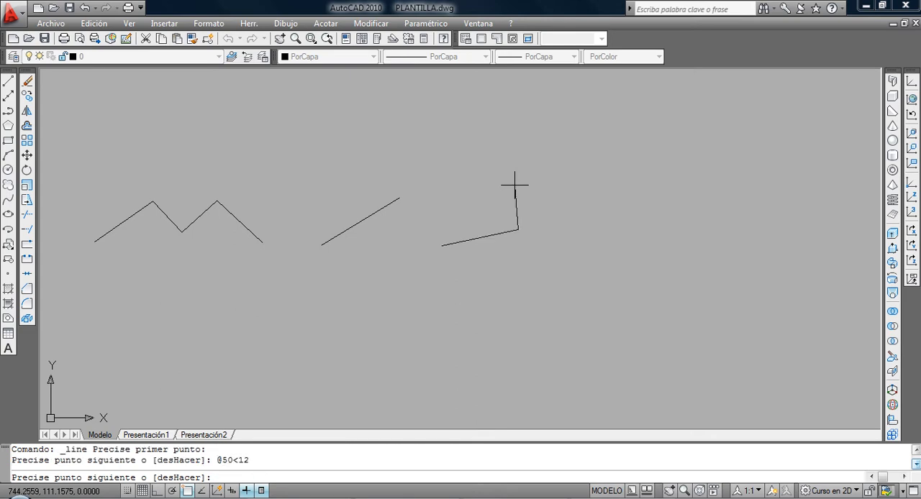
pyautogui.press('Return')
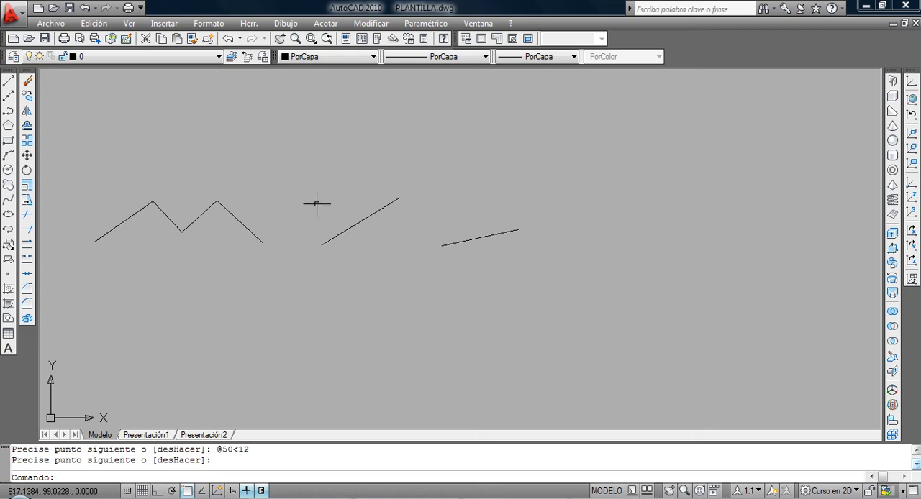
# With Ortho mode on, draw a closed 50 by 30 rectangle below the zigzag from four line segments using direct distances.
pyautogui.click(13, 82)
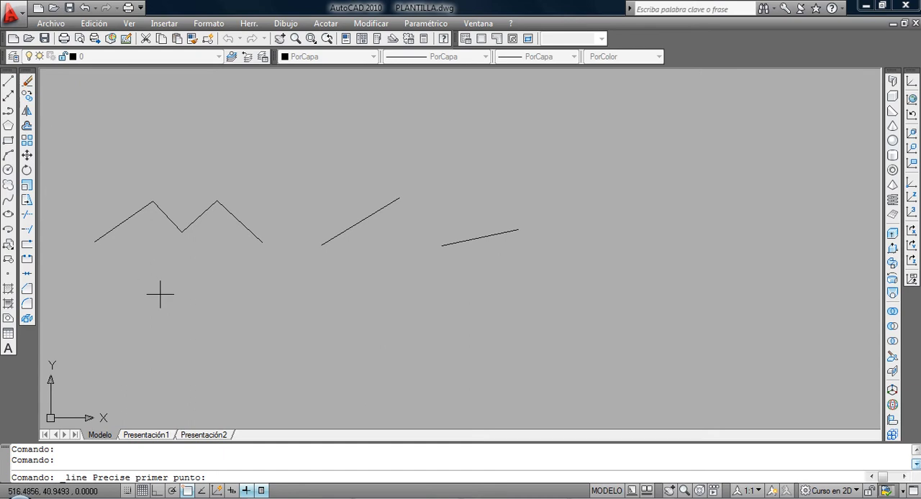
pyautogui.click(167, 330)
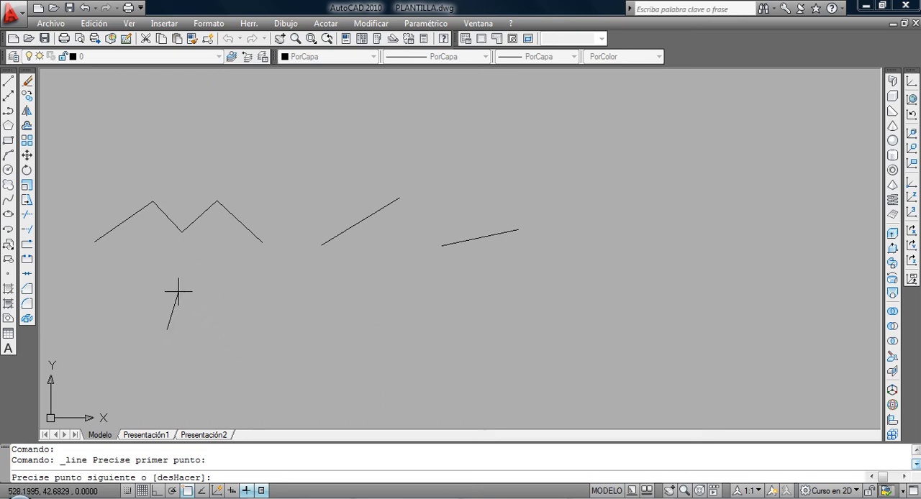
pyautogui.click(156, 491)
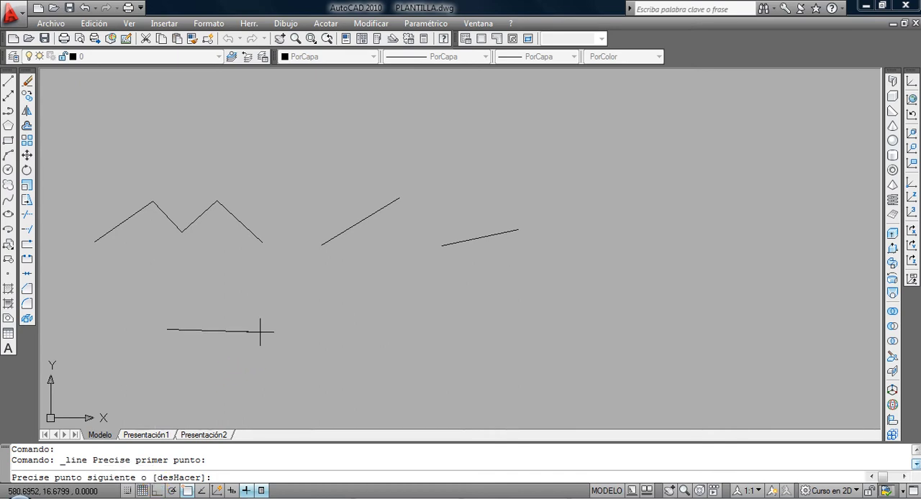
pyautogui.press('F8')
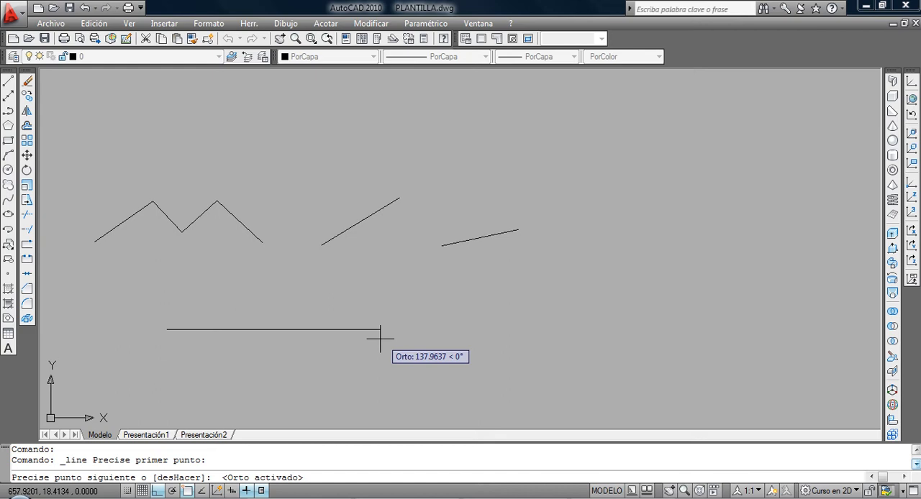
pyautogui.write('0')
pyautogui.press('Return')
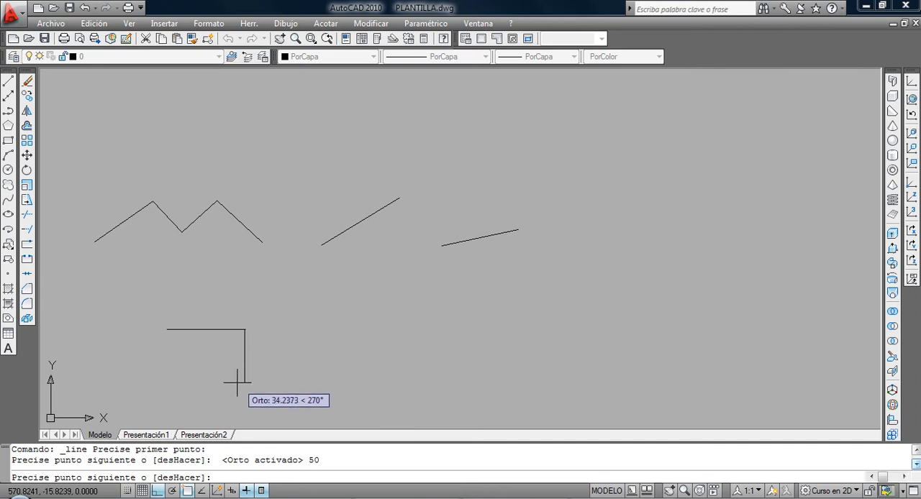
pyautogui.write('30')
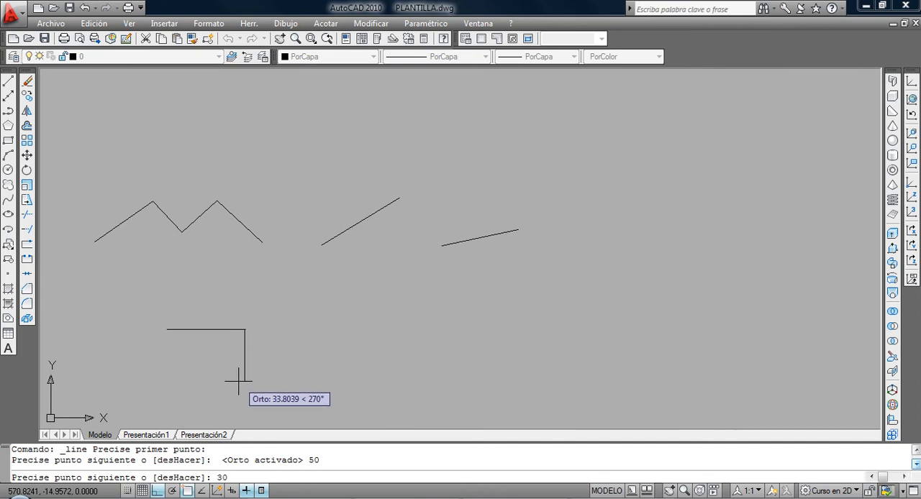
pyautogui.press('Return')
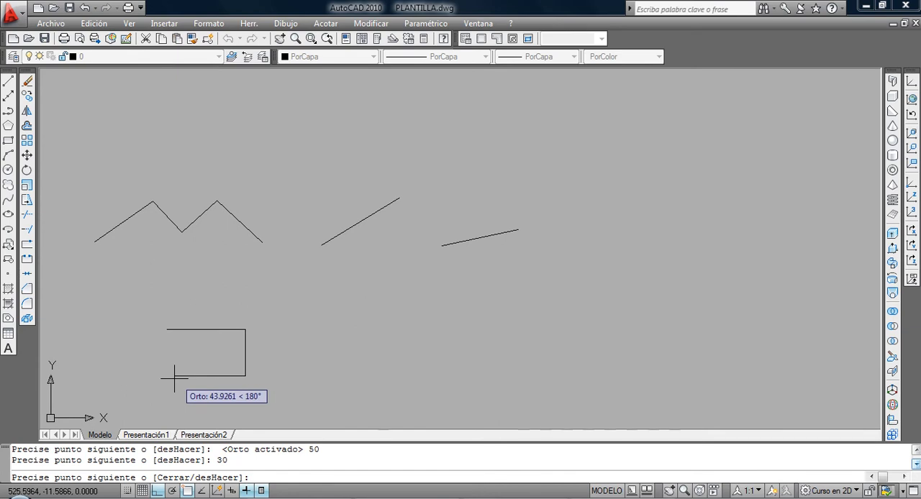
pyautogui.write('50')
pyautogui.press('Return')
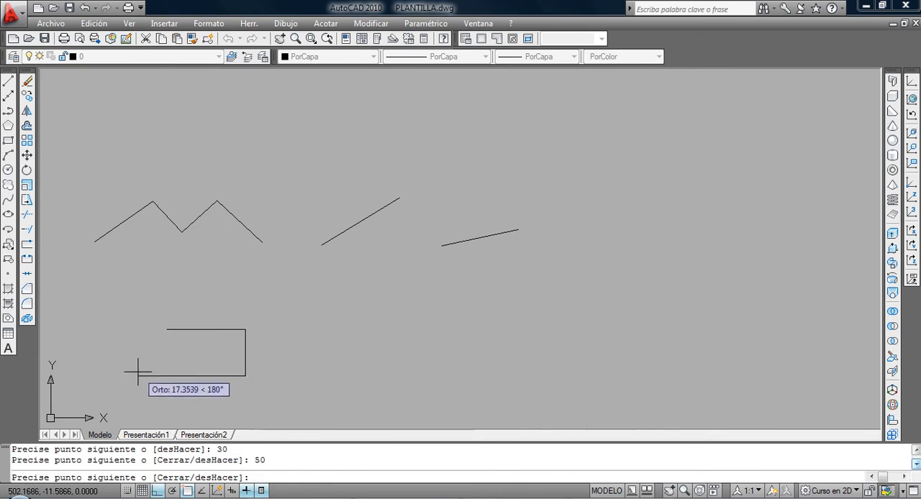
pyautogui.write('30')
pyautogui.press('Return')
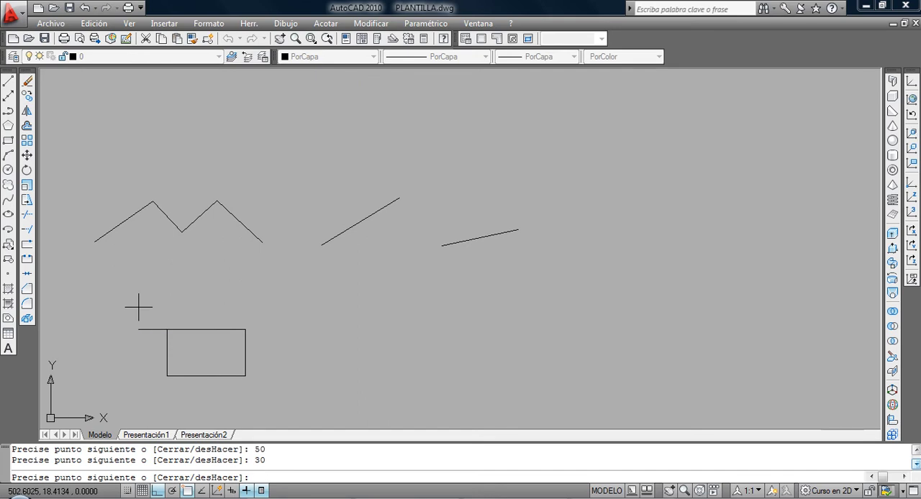
pyautogui.press('Return')
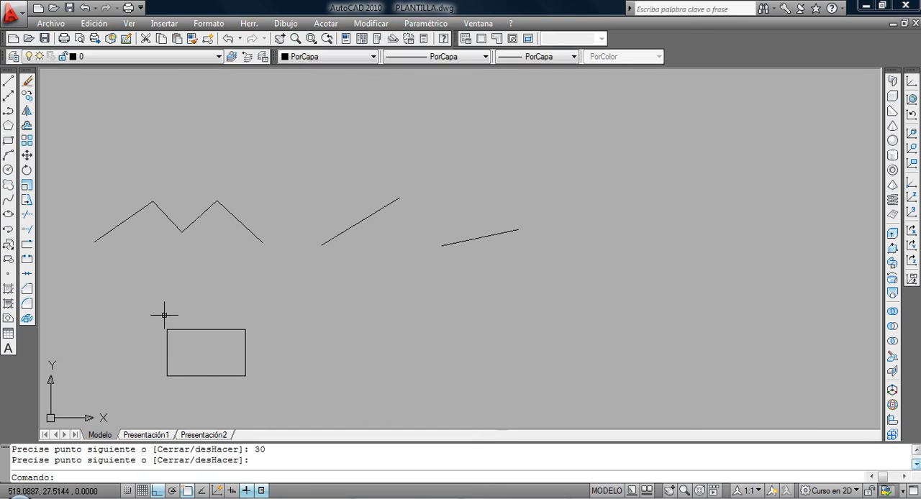
# With Ortho mode off, draw two freehand line segments beside the rectangle and complete the triangle with the Close option.
pyautogui.scroll(2, 179, 362)
pyautogui.moveTo(181, 362); pyautogui.dragTo(196, 339, button='middle')
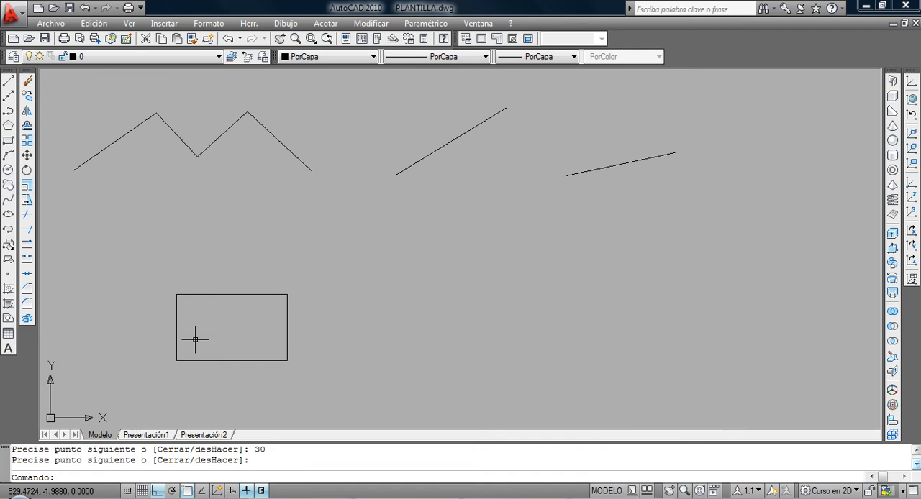
pyautogui.click(8, 81)
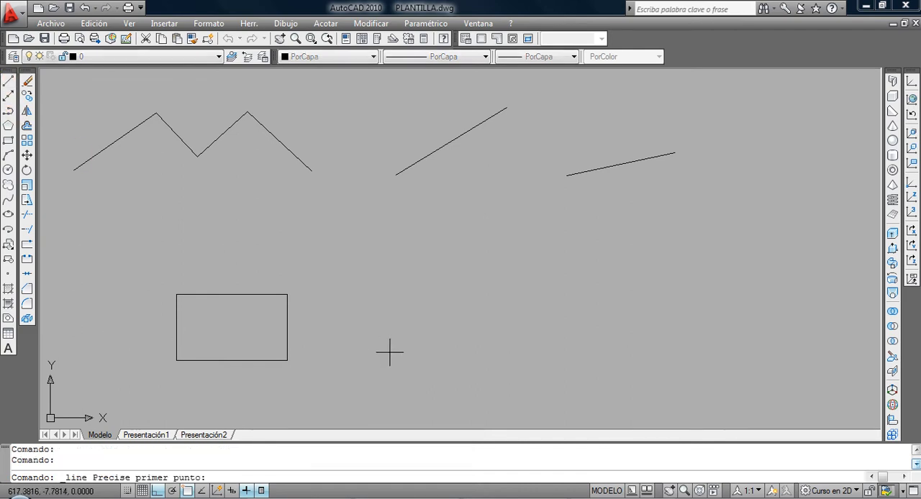
pyautogui.click(384, 338)
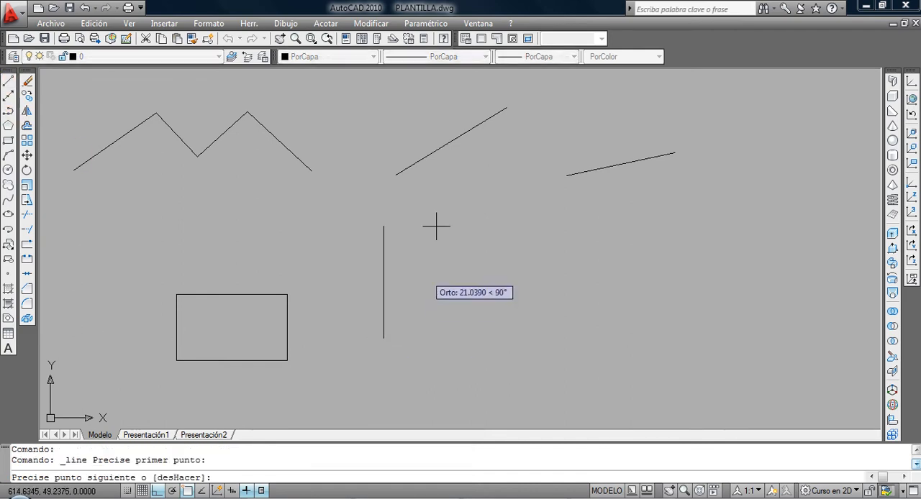
pyautogui.click(158, 491)
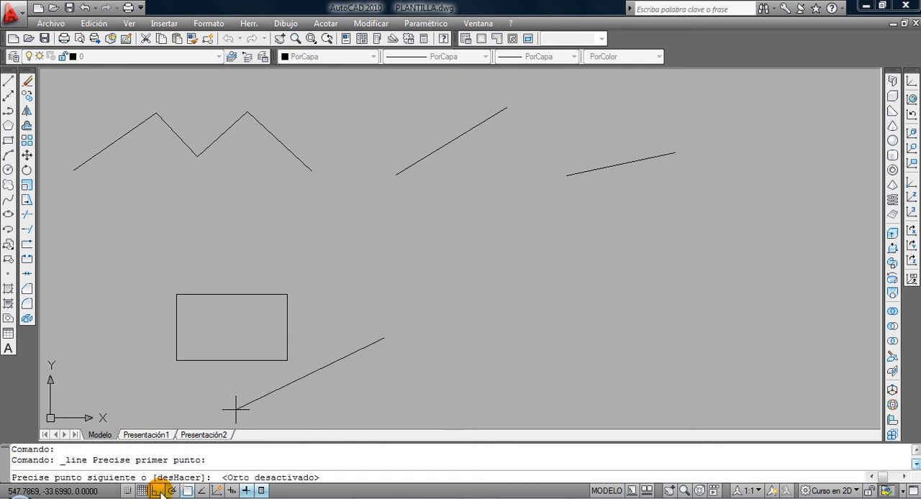
pyautogui.click(459, 238)
pyautogui.click(595, 307)
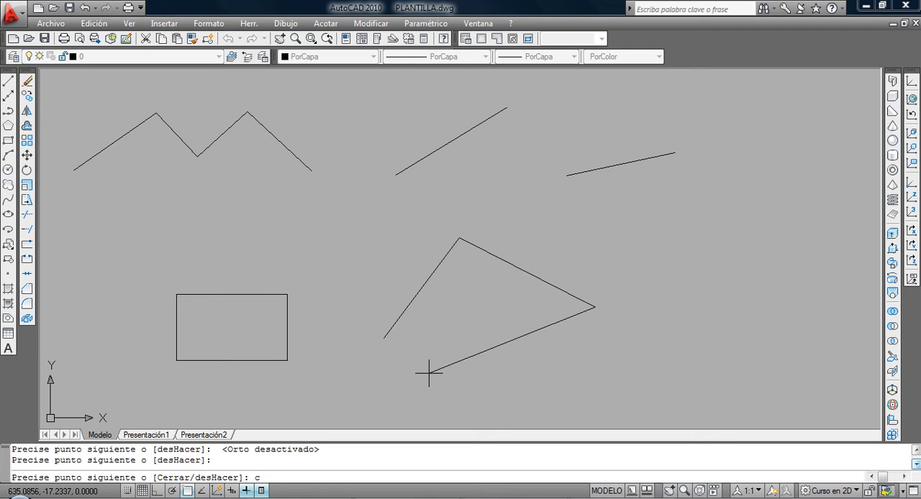
pyautogui.press('Return')
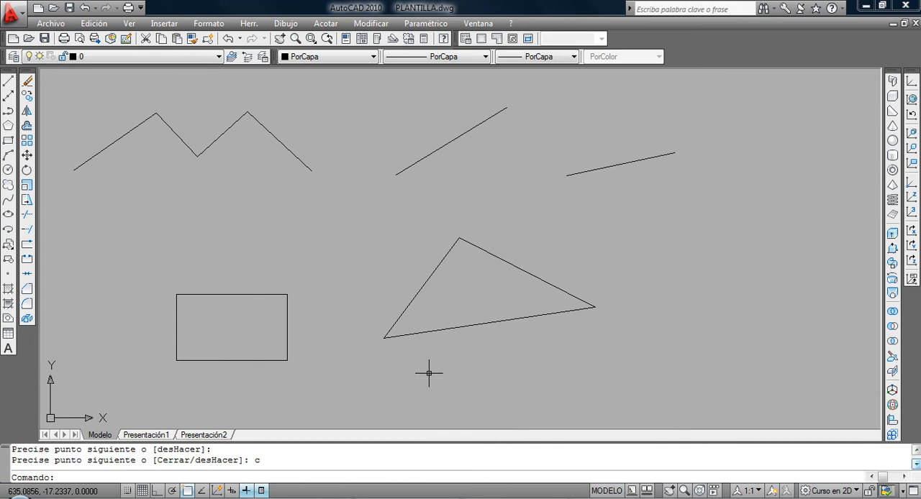
# Draw a freehand zigzag of four connected line segments in the empty area beside the triangle, leaving the line command active.
pyautogui.press('Return')
pyautogui.moveTo(476, 350); pyautogui.dragTo(257, 329, button='middle')
pyautogui.click(445, 319)
pyautogui.click(514, 220)
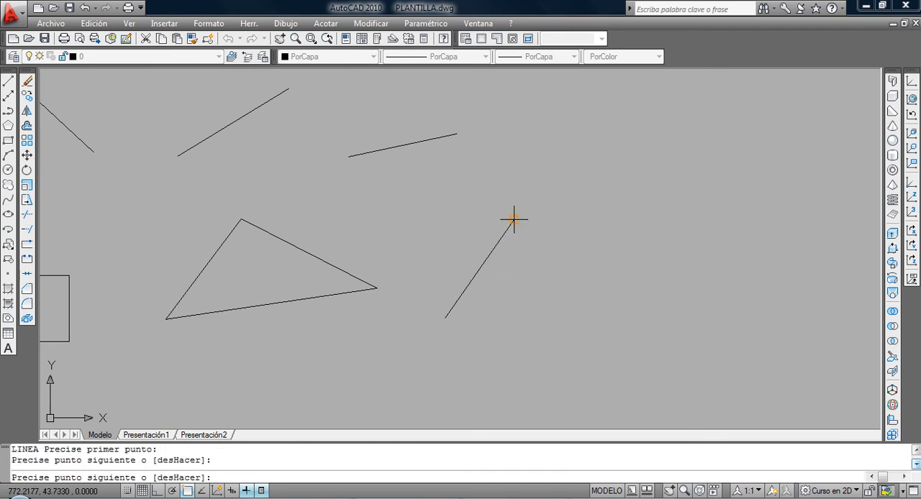
pyautogui.click(600, 294)
pyautogui.click(671, 222)
pyautogui.click(704, 350)
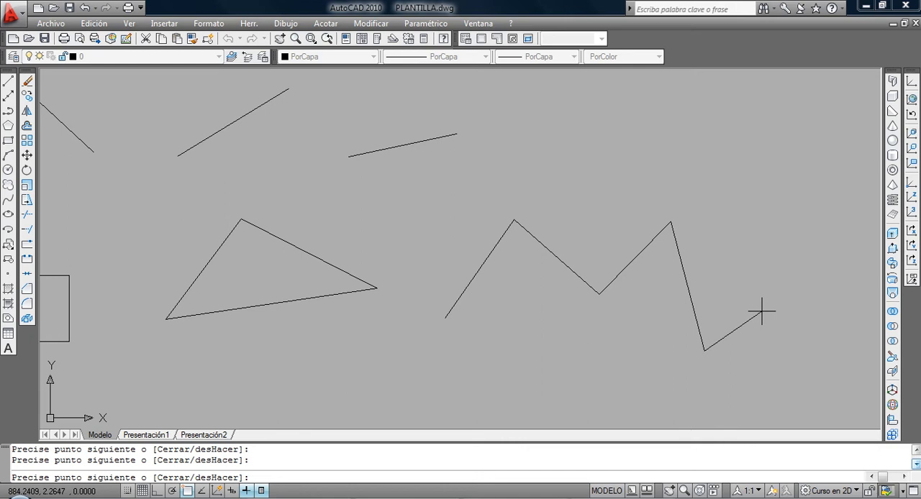
# Remove the zigzag's last two segments with the line command's Undo option and close the remaining two into a triangle.
pyautogui.write('h')
pyautogui.press('Return')
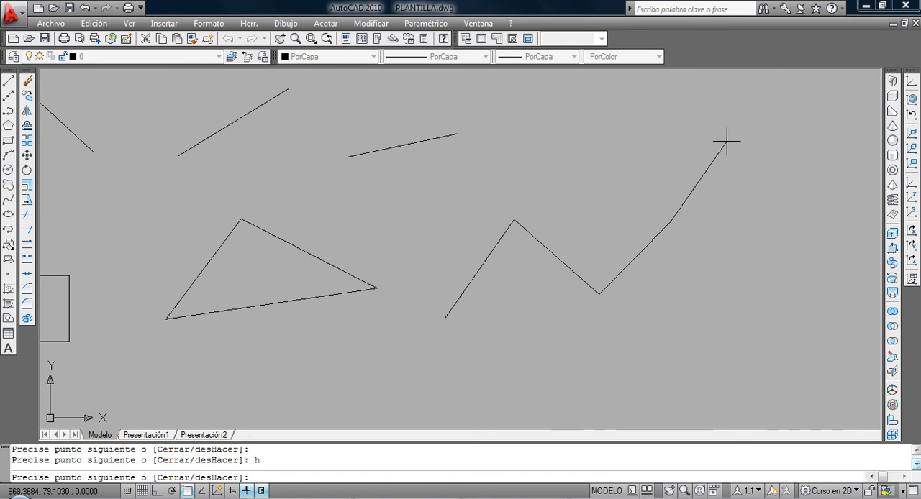
pyautogui.write('h')
pyautogui.press('Return')
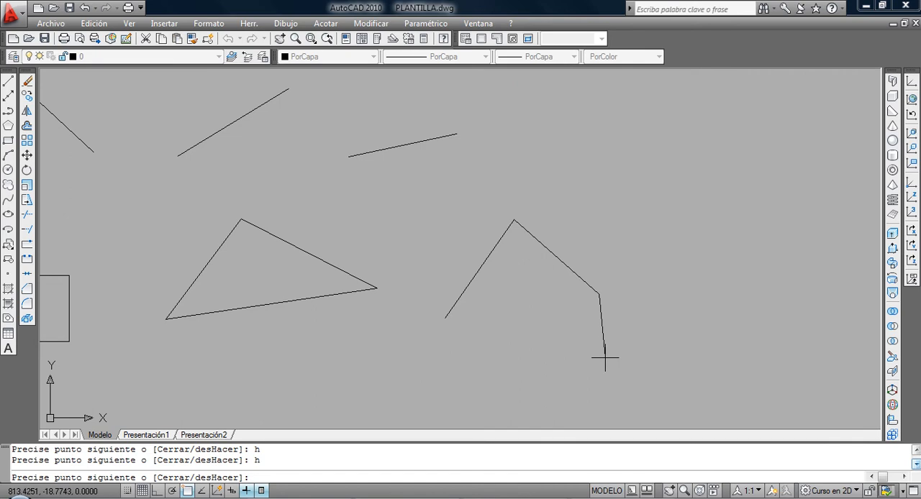
pyautogui.write('c')
pyautogui.press('Return')
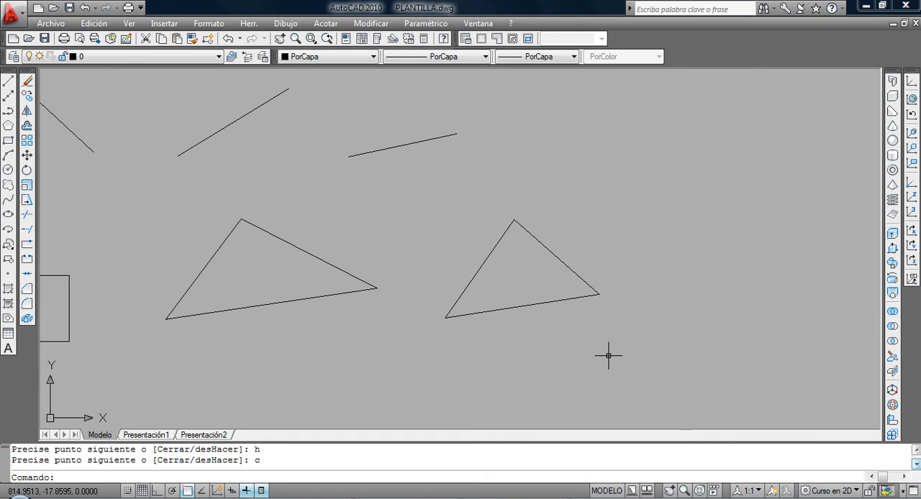
# Erase all objects from the drawing using the Erase command's selection option t.
pyautogui.write('b')
pyautogui.press('Return')
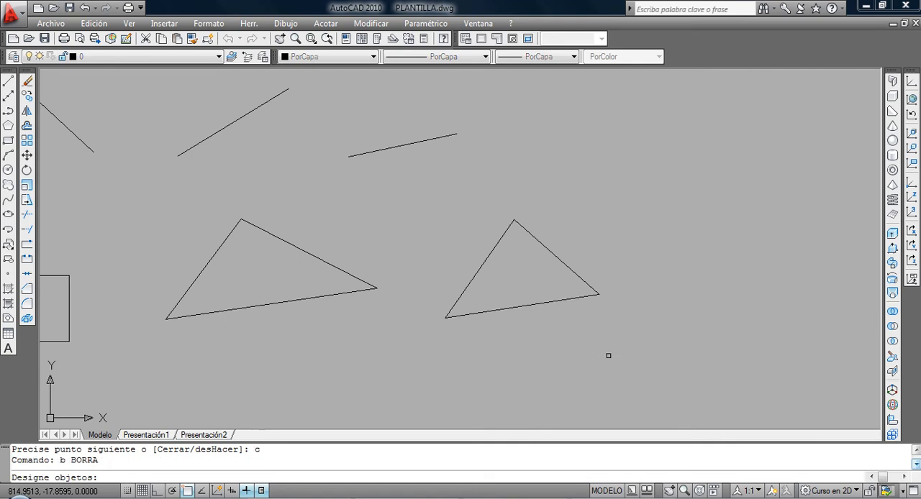
pyautogui.write('t')
pyautogui.press('Return')
# Undo the erasure of all objects and draw a circle of radius 50 centred above the rightmost triangle.
pyautogui.press('Return')
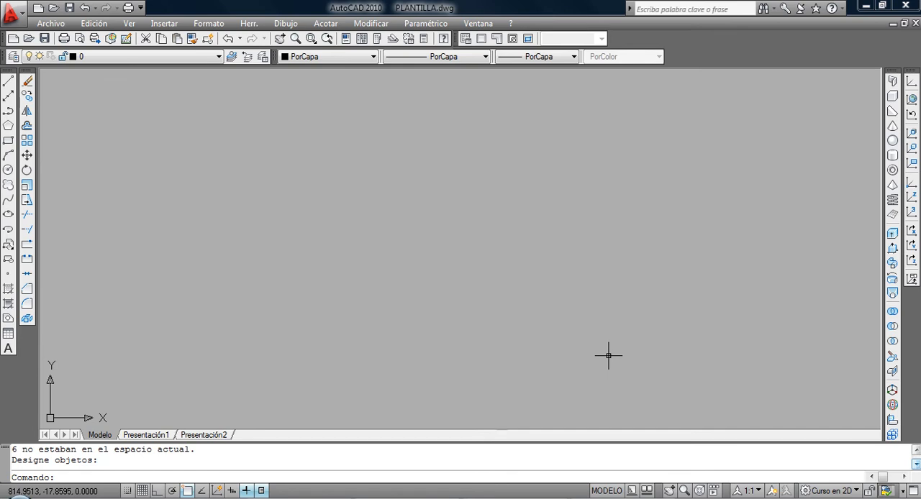
pyautogui.write('h')
pyautogui.press('Return')
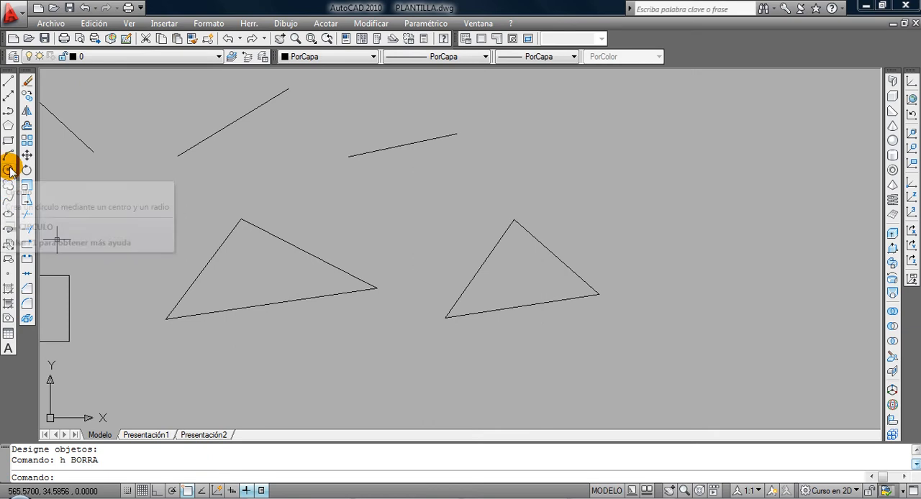
pyautogui.write('c')
pyautogui.press('Return')
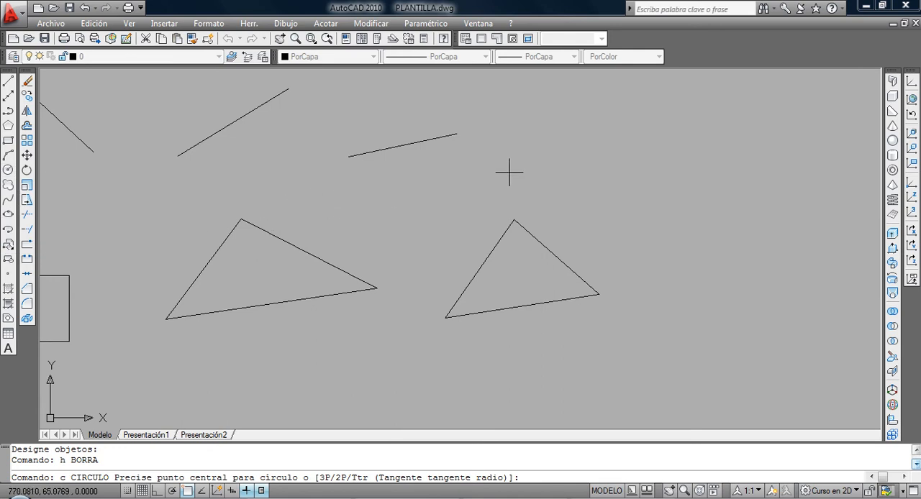
pyautogui.click(531, 147)
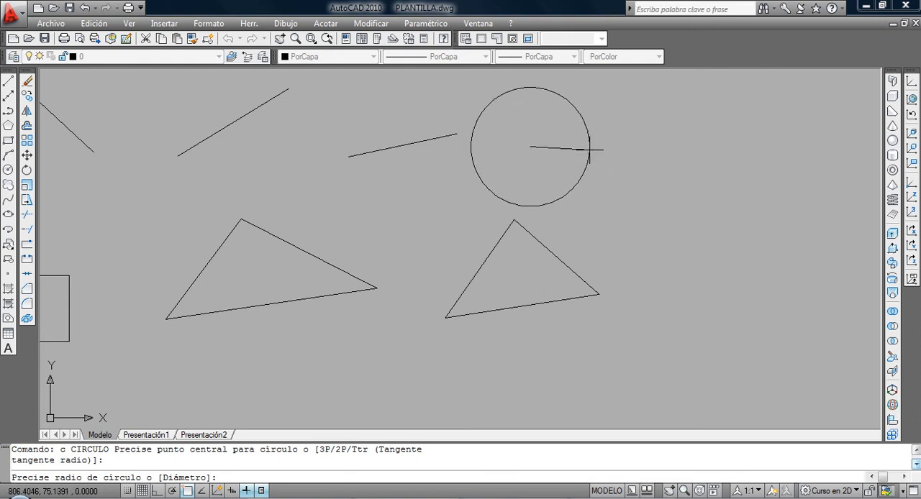
pyautogui.write('50')
pyautogui.press('Return')
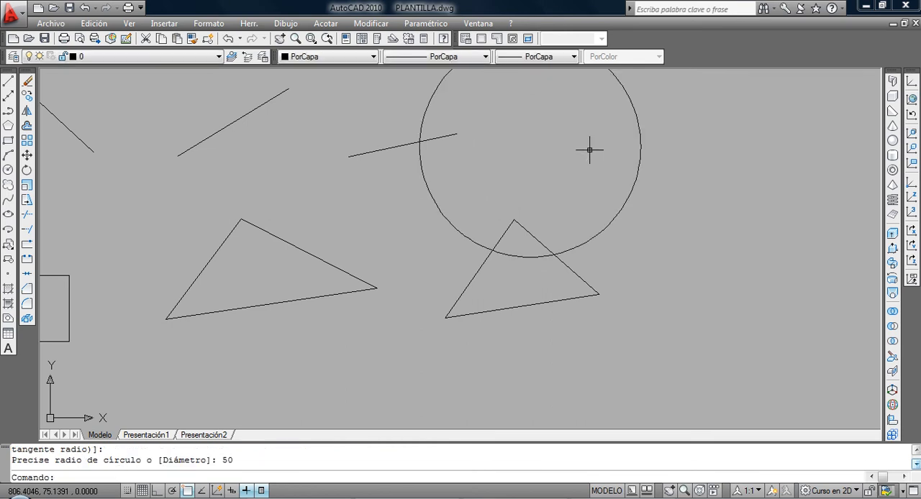
# Draw a three-point (3P) circle through the three vertices of the triangle nearest the rectangle.
pyautogui.moveTo(340, 245); pyautogui.dragTo(430, 243, button='middle')
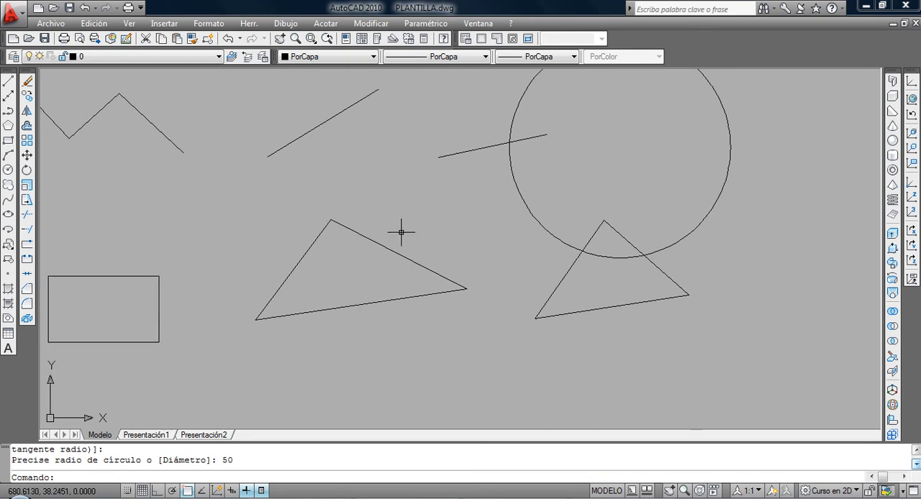
pyautogui.press('Return')
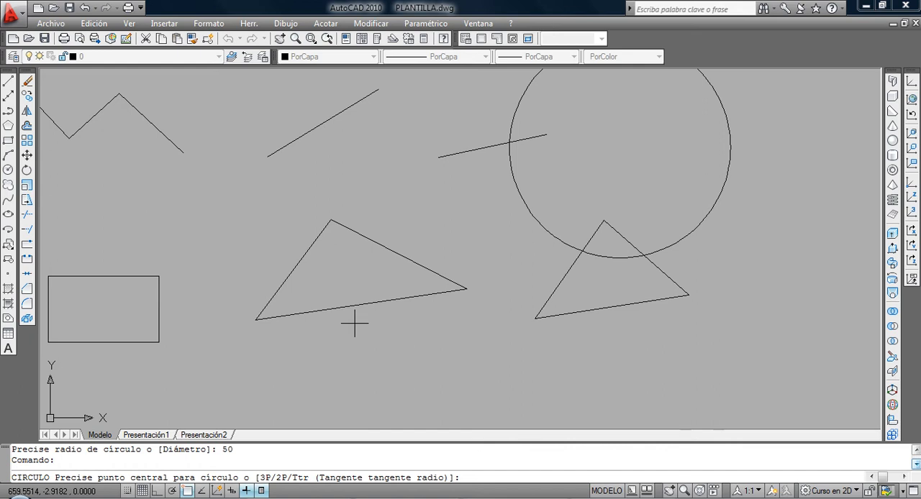
pyautogui.write('3p')
pyautogui.press('Return')
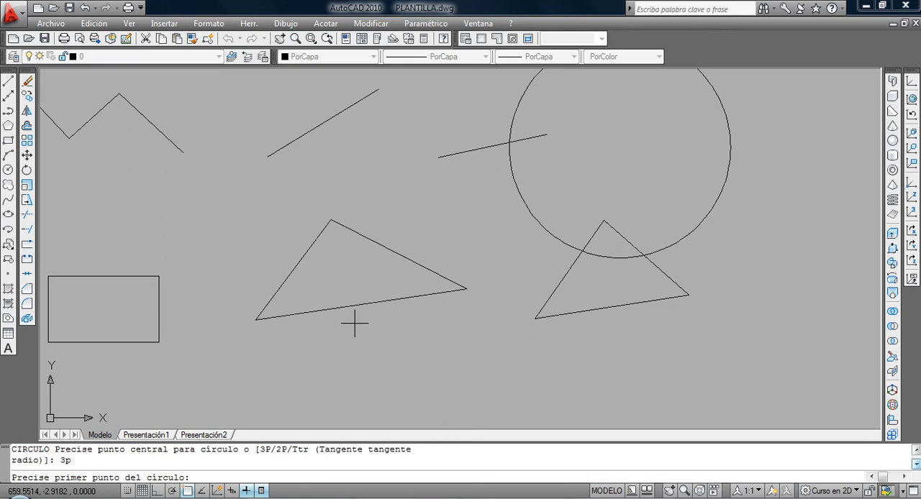
pyautogui.click(256, 320)
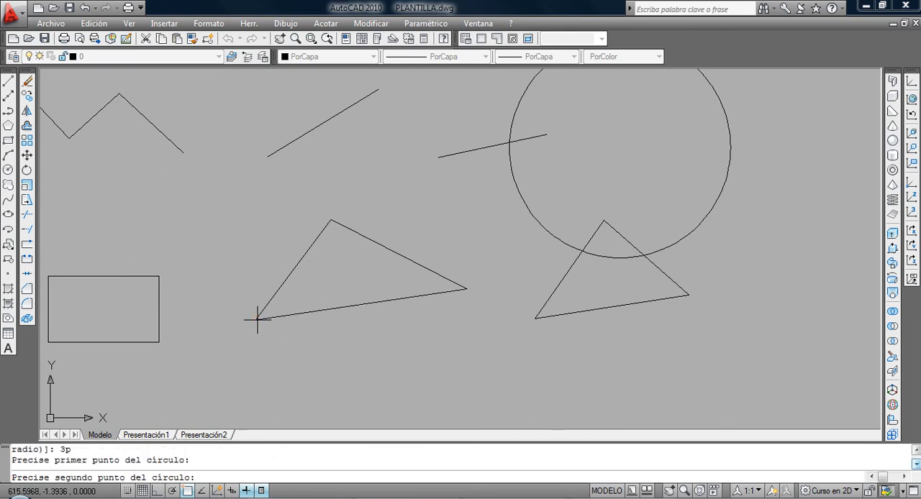
pyautogui.click(331, 220)
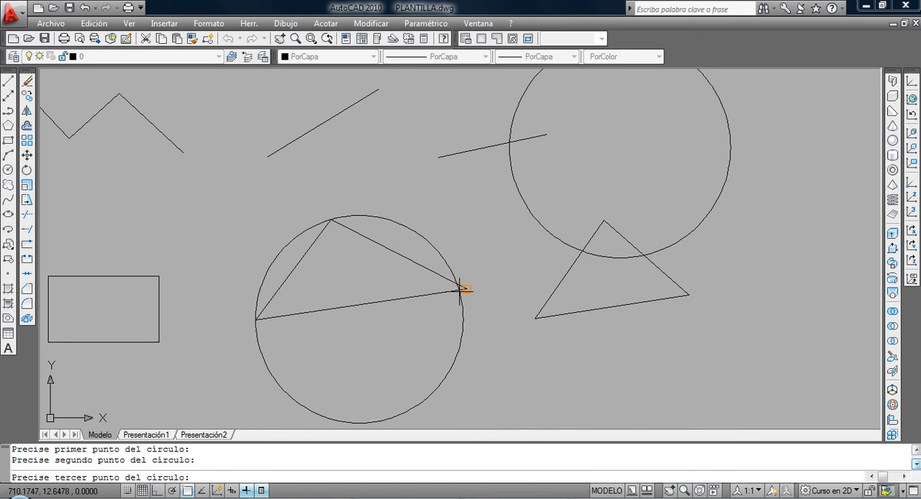
pyautogui.click(465, 289)
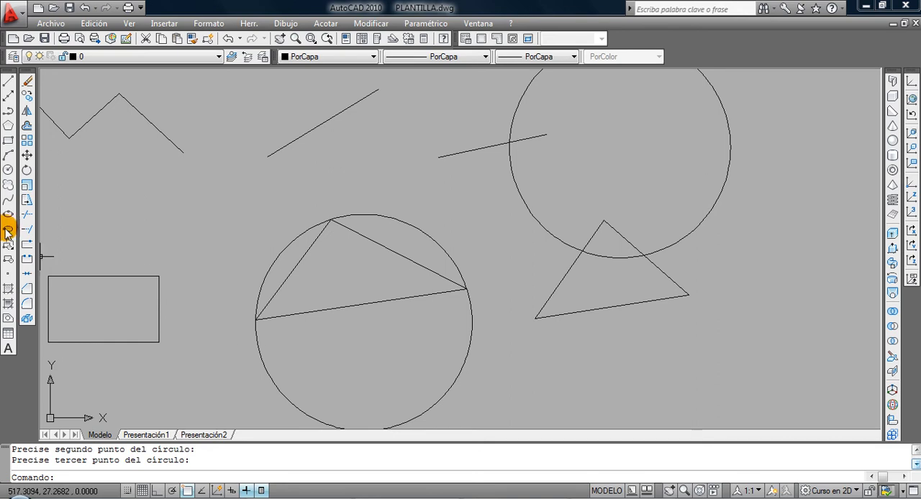
# Draw a two-point (2P) circle whose diameter is the lower side of the rightmost triangle.
pyautogui.click(8, 170)
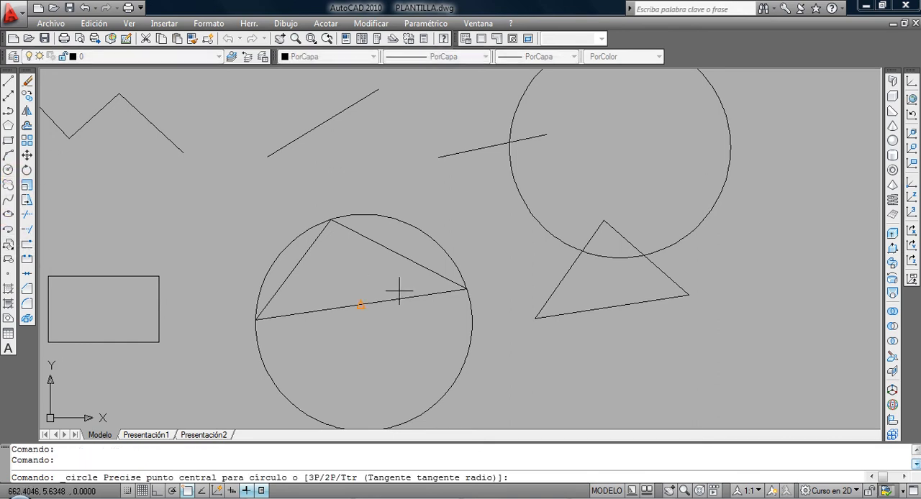
pyautogui.write('2p')
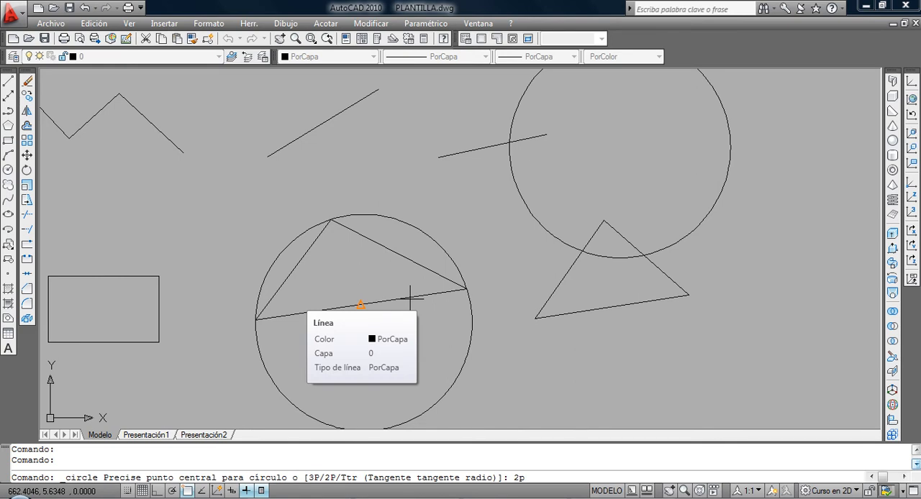
pyautogui.press('Return')
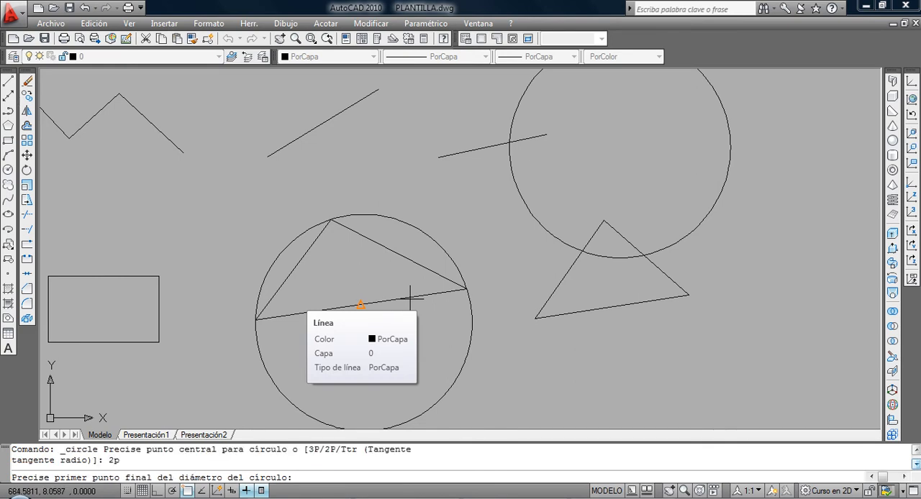
pyautogui.click(535, 319)
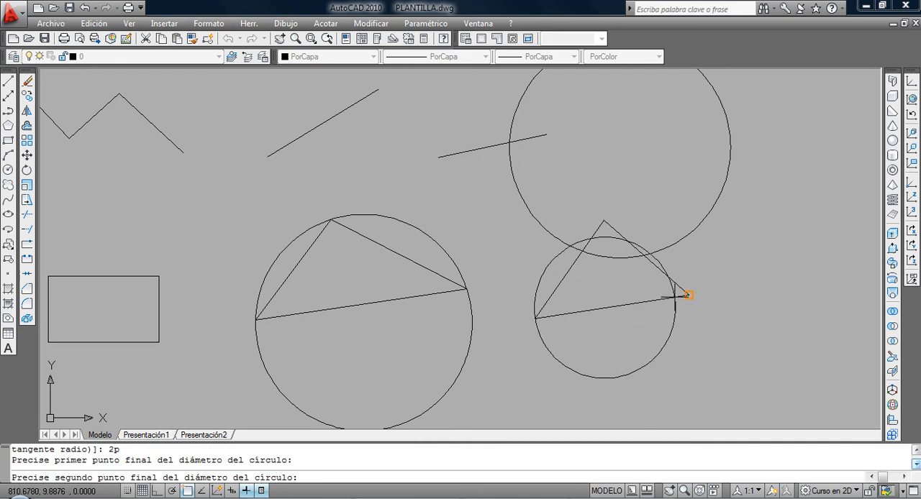
pyautogui.click(689, 295)
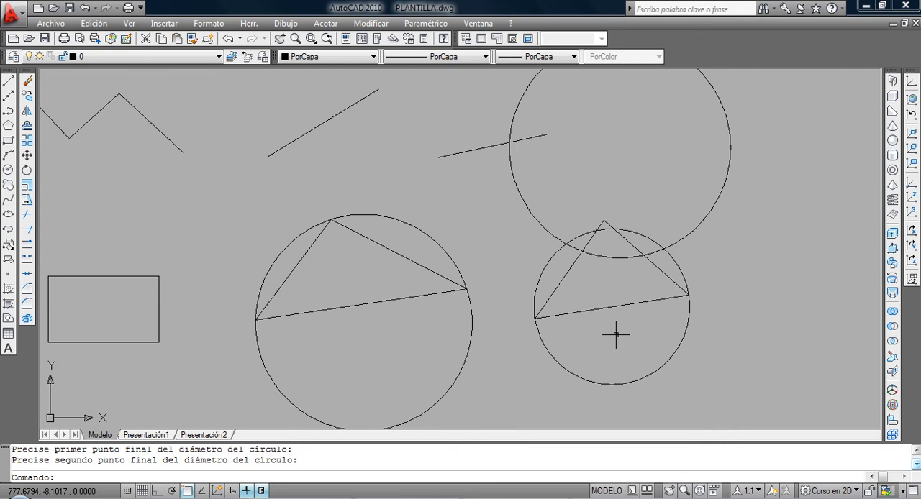
# Erase the circles, triangles and all other objects using the Erase command's selection option t.
pyautogui.write('b')
pyautogui.press('Return')
pyautogui.write('t')
pyautogui.press('Return')
pyautogui.press('Return')
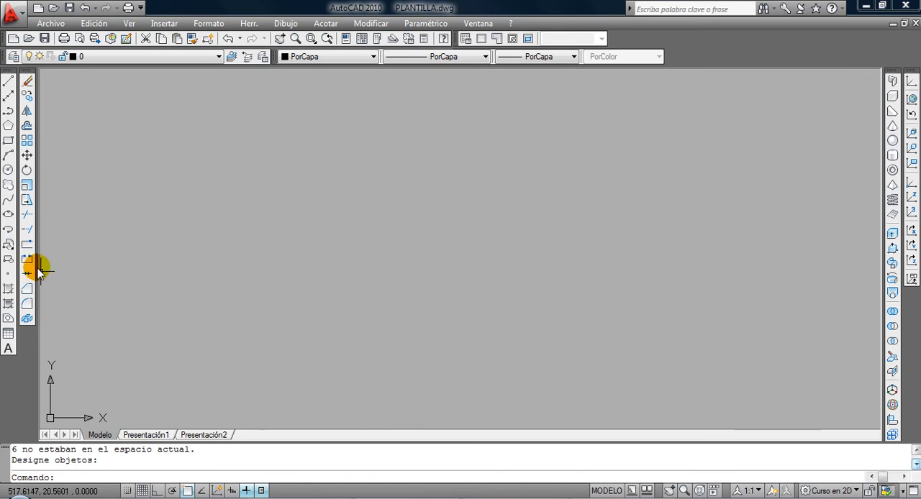
pyautogui.click(9, 141)
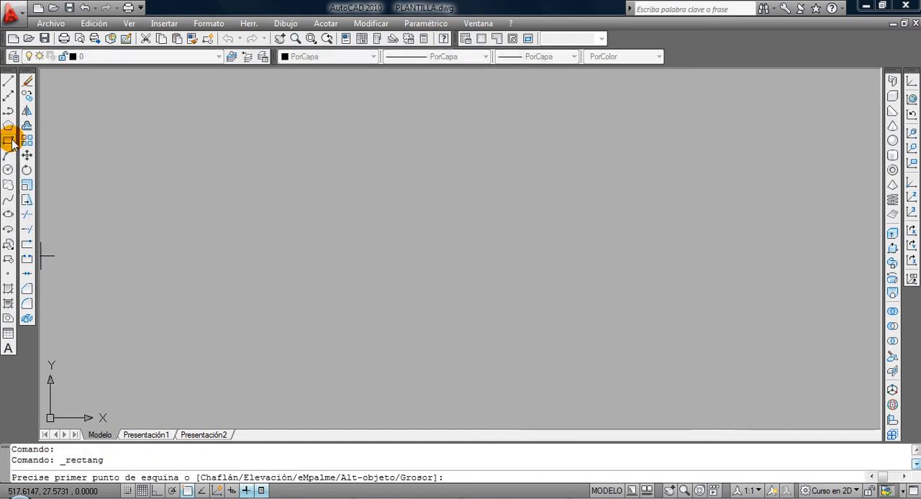
pyautogui.click(329, 304)
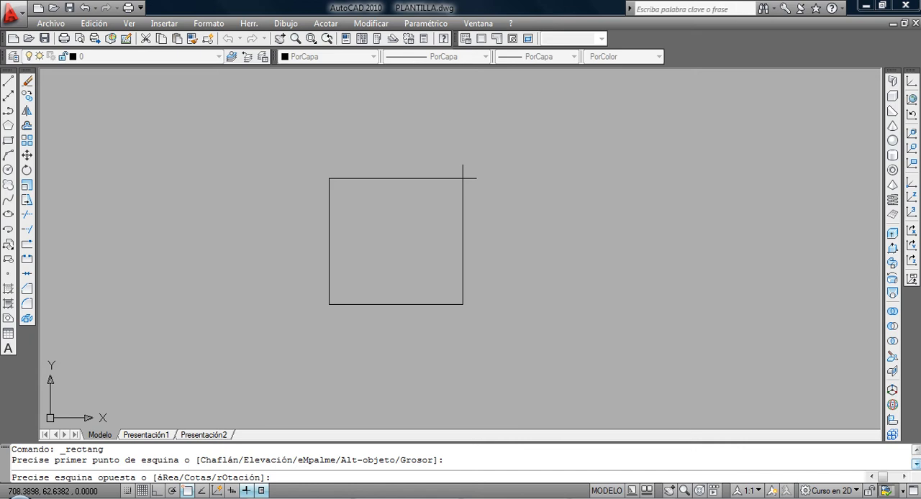
pyautogui.write('@')
pyautogui.write('100,50')
pyautogui.press('Return')
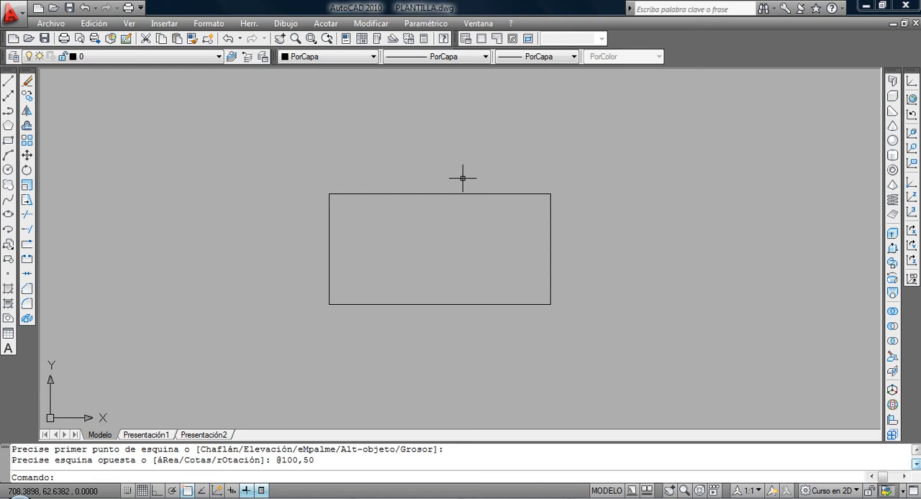
pyautogui.press('Return')
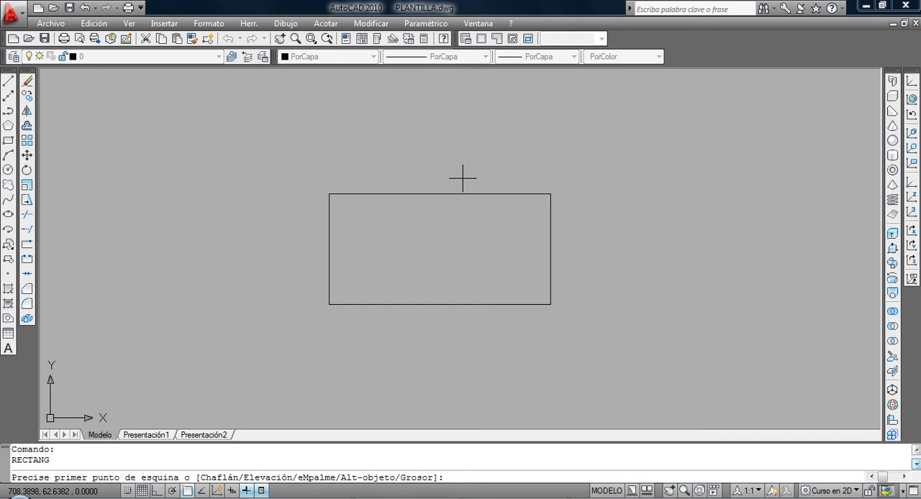
pyautogui.press('Escape')
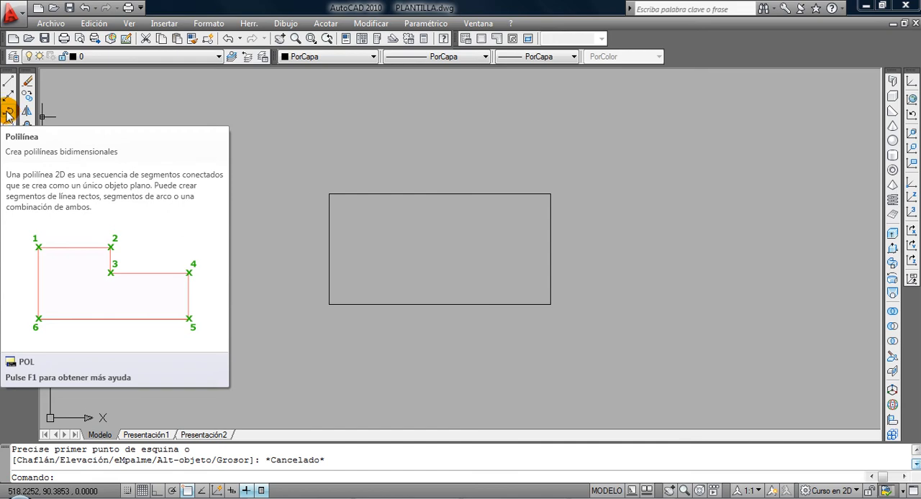
# Draw a freehand open polyline of five straight segments in the empty area beside the rectangle.
pyautogui.click(10, 114)
pyautogui.scroll(-2, 280, 209)
pyautogui.moveTo(311, 246); pyautogui.dragTo(155, 258, button='middle')
pyautogui.click(361, 261)
pyautogui.click(447, 185)
pyautogui.click(497, 252)
pyautogui.click(541, 226)
pyautogui.click(486, 340)
pyautogui.click(421, 317)
pyautogui.press('Return')
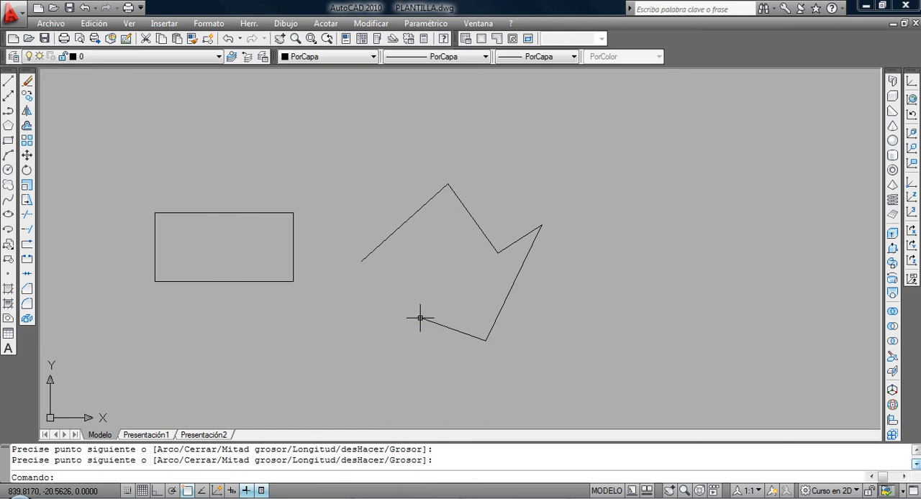
# Draw four connected freehand segments with the Line command beside the polyline, leaving the shape open.
pyautogui.scroll(2, 446, 294)
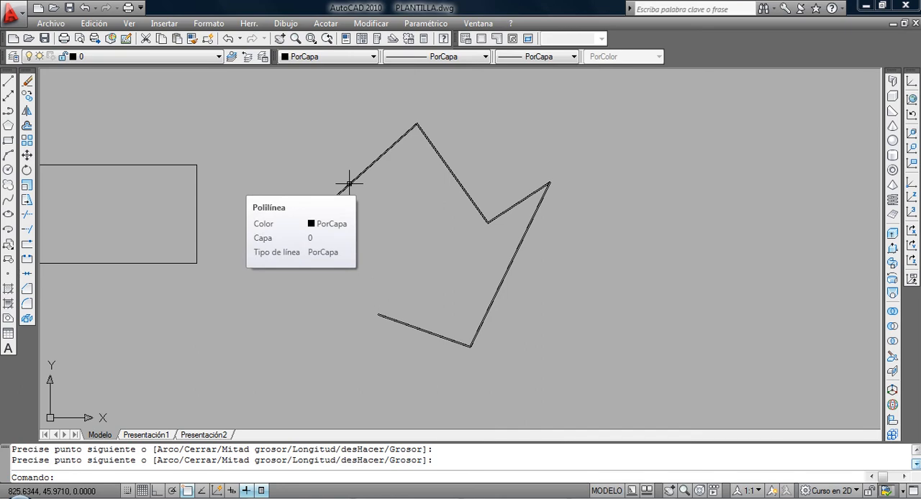
pyautogui.click(7, 81)
pyautogui.scroll(-2, 336, 204)
pyautogui.moveTo(350, 209); pyautogui.dragTo(247, 217, button='middle')
pyautogui.click(394, 274)
pyautogui.click(492, 173)
pyautogui.click(534, 243)
pyautogui.click(525, 328)
pyautogui.click(453, 327)
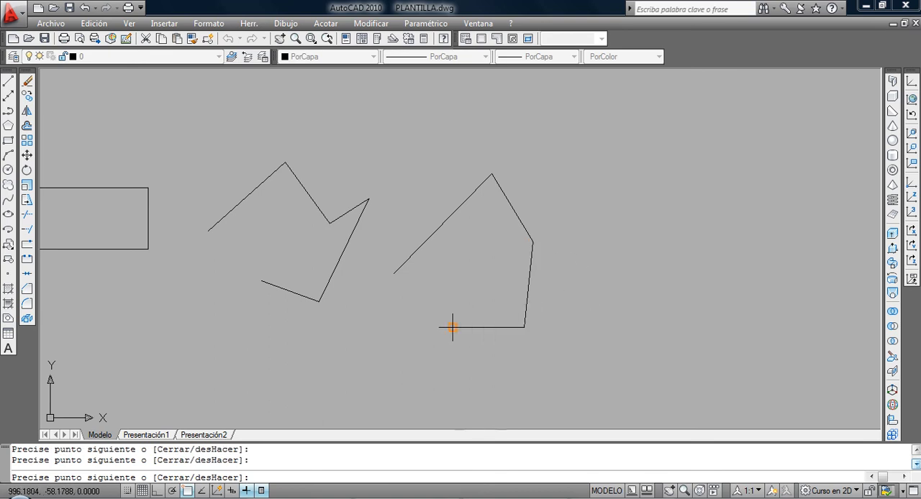
pyautogui.press('Return')
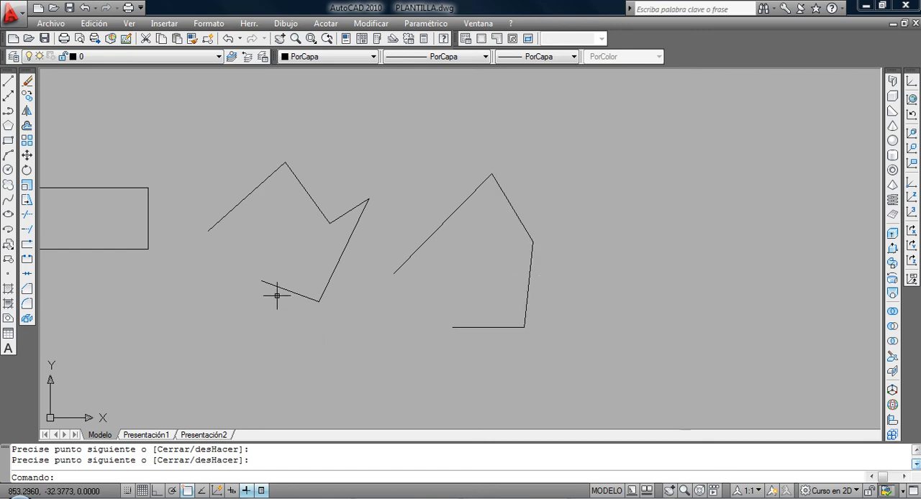
# Offset the zigzag polyline outward by a distance of 10.
pyautogui.moveTo(279, 290)
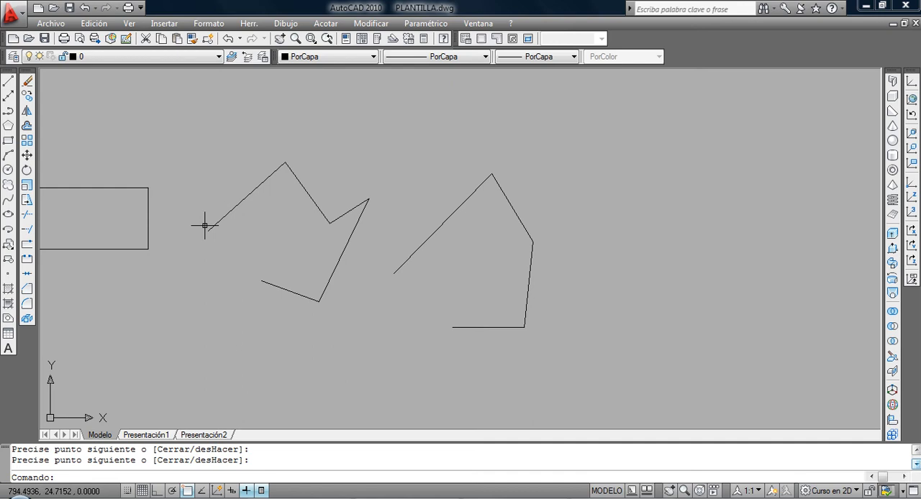
pyautogui.write('df')
pyautogui.press('Return')
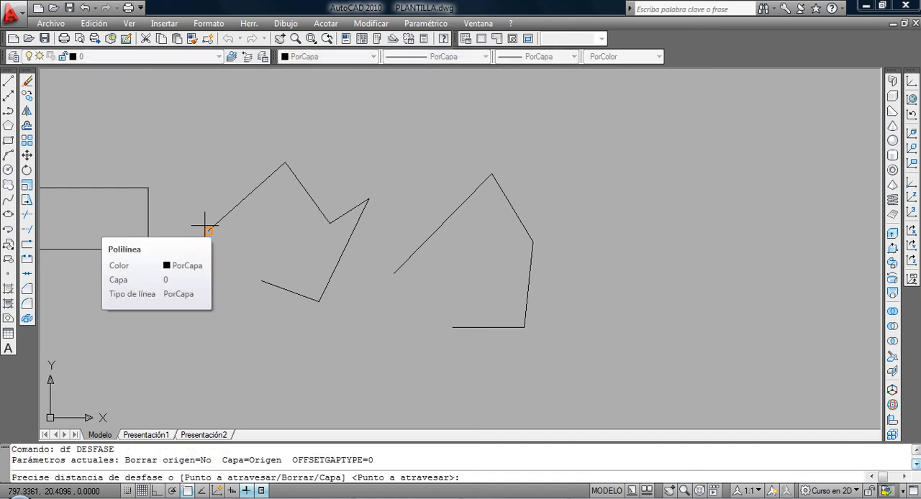
pyautogui.write('10')
pyautogui.press('Return')
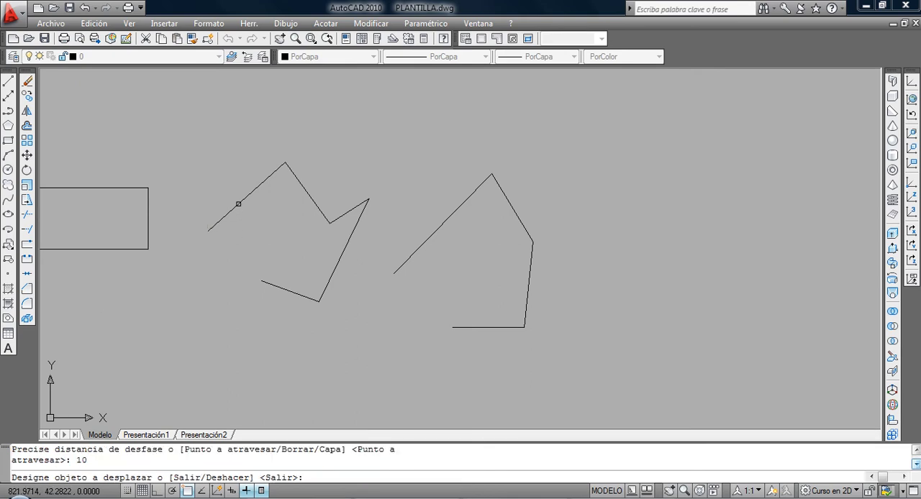
pyautogui.click(238, 207)
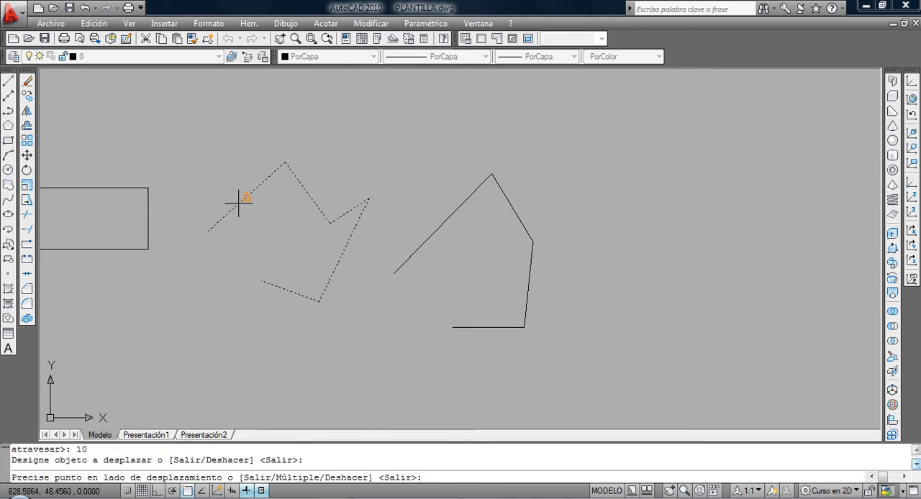
pyautogui.click(218, 171)
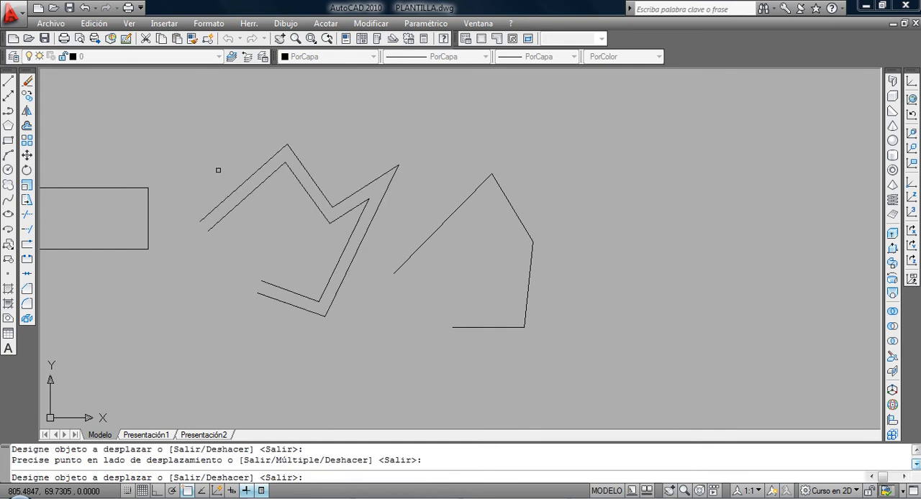
pyautogui.press('Return')
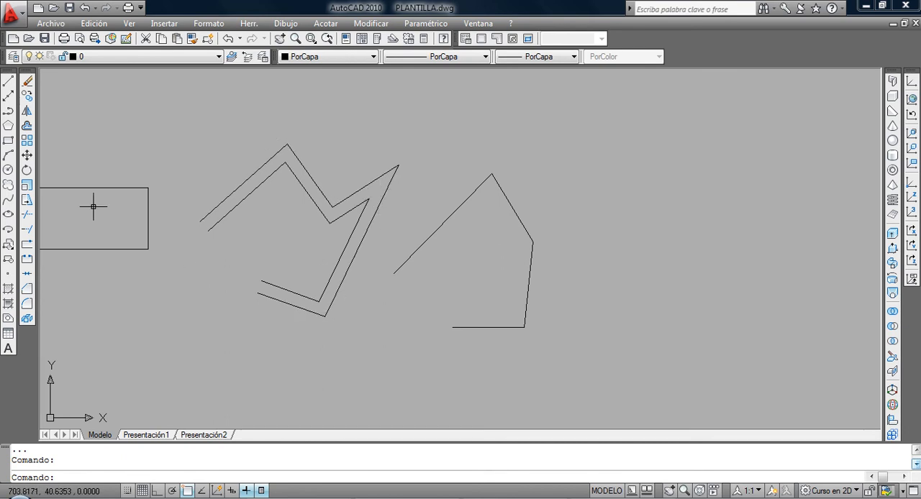
# Offset each of the four separate line segments outward, one by one, keeping the offset distance of 10.
pyautogui.click(28, 127)
pyautogui.press('Return')
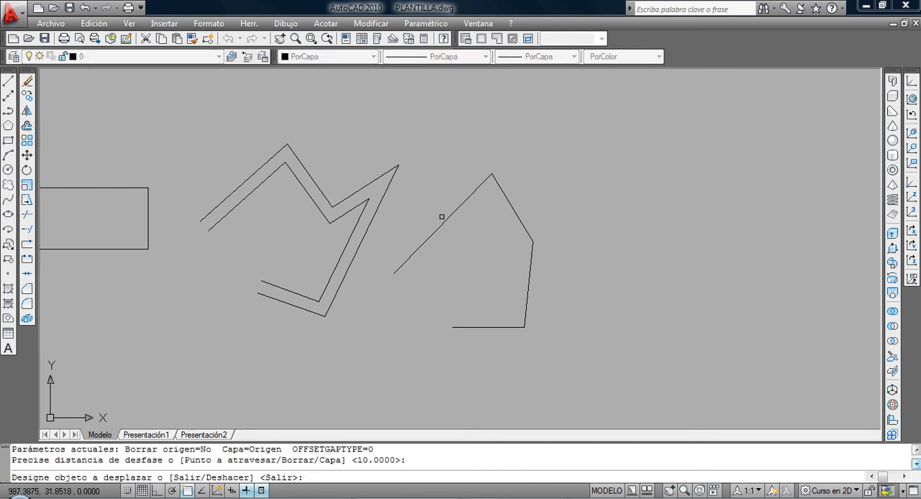
pyautogui.click(443, 220)
pyautogui.click(437, 213)
pyautogui.click(516, 196)
pyautogui.click(557, 189)
pyautogui.click(529, 252)
pyautogui.click(585, 283)
pyautogui.click(509, 327)
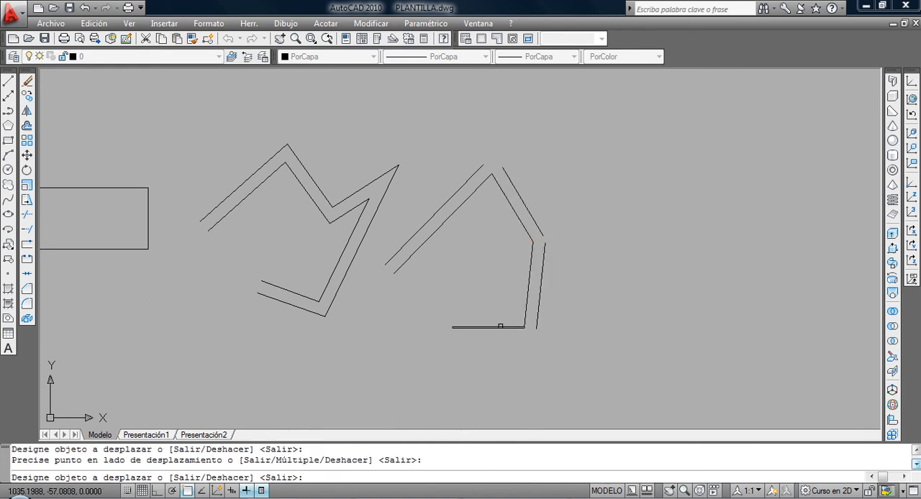
pyautogui.click(499, 355)
pyautogui.press('Return')
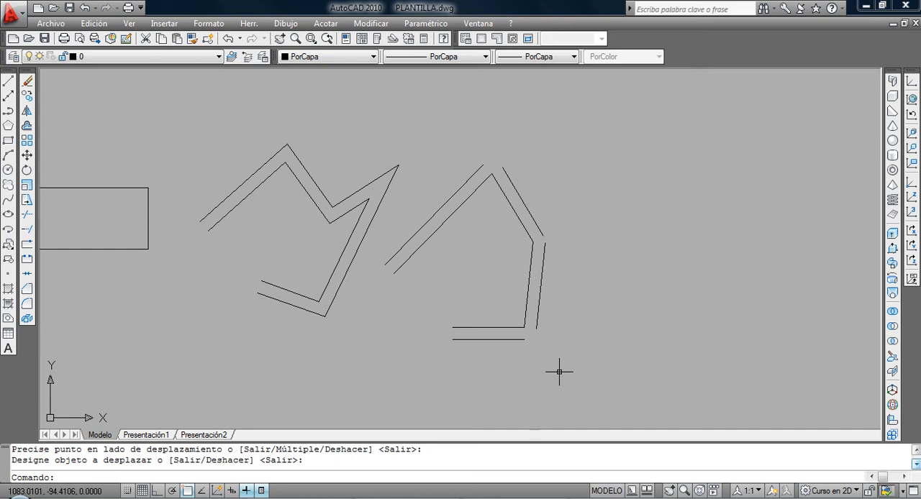
pyautogui.scroll(-5, 492, 315)
pyautogui.moveTo(359, 278); pyautogui.dragTo(403, 291, button='middle')
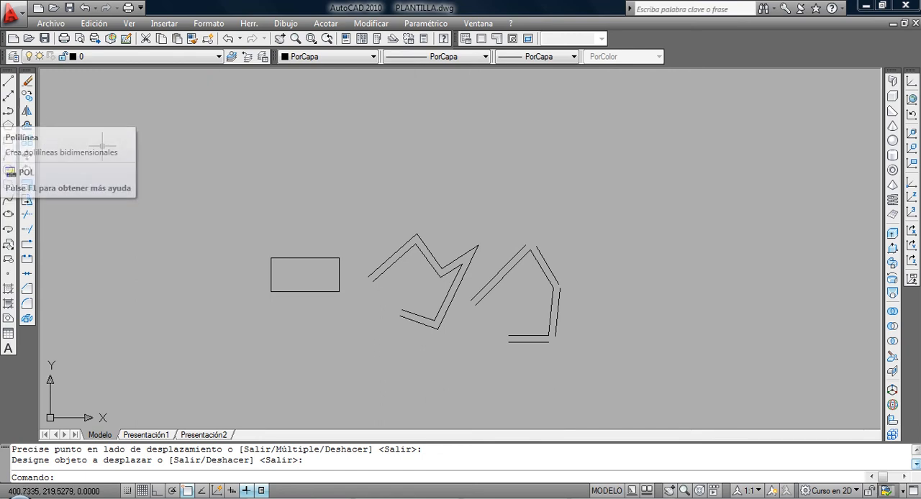
# Erase the rectangle, the zigzag polylines and all the offset line segments from the drawing.
pyautogui.click(215, 171)
pyautogui.click(637, 390)
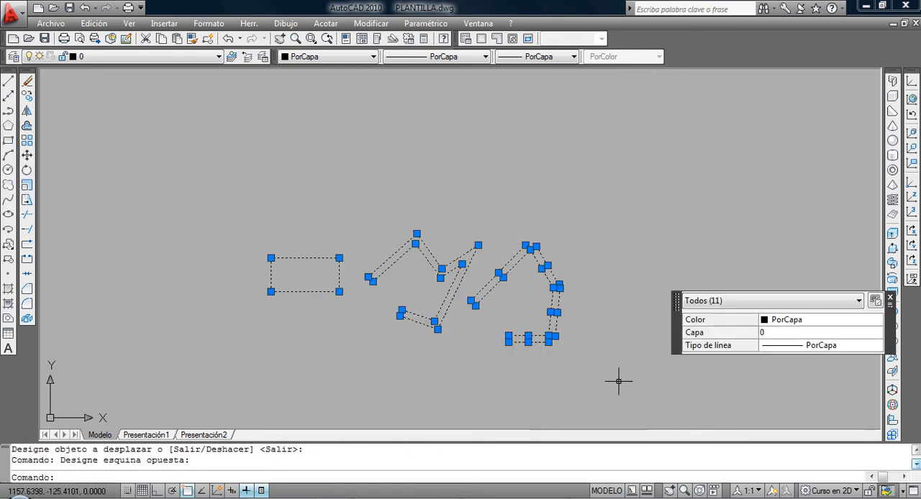
pyautogui.click(26, 85)
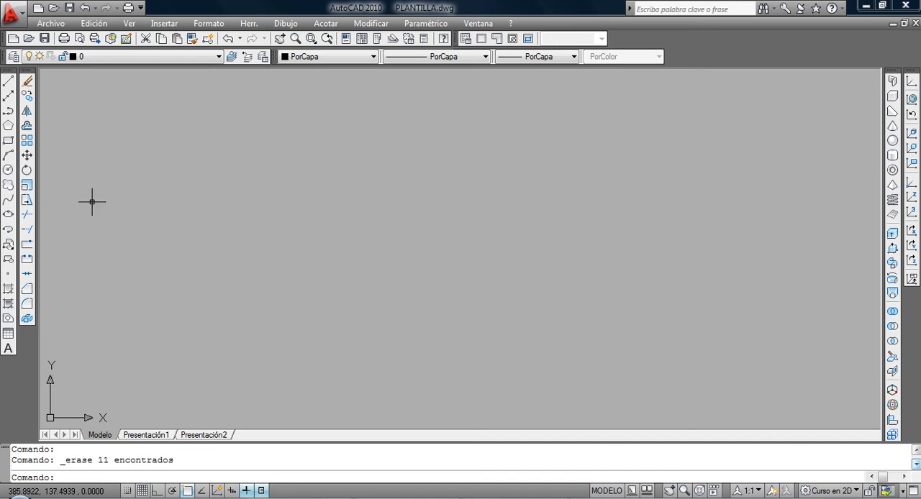
# Draw three connected freehand segments with the Line command, forming an open zigzag in the empty drawing area.
pyautogui.click(8, 82)
pyautogui.click(224, 325)
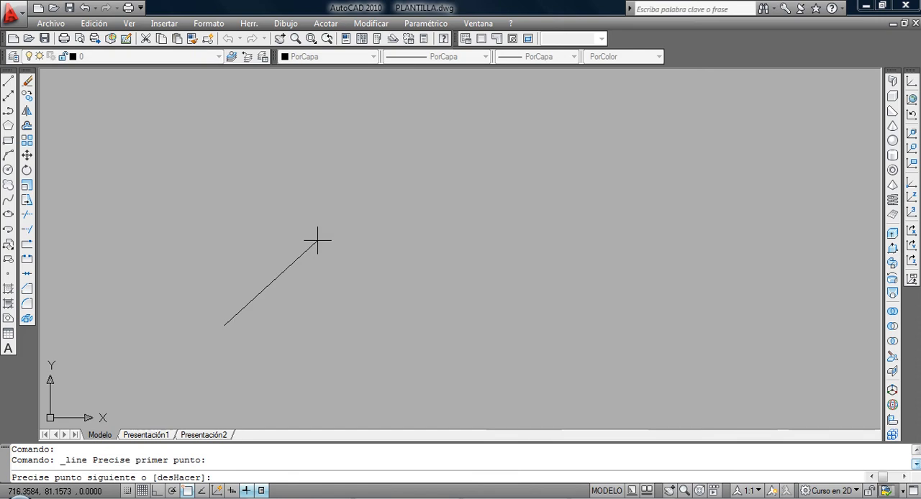
pyautogui.click(317, 240)
pyautogui.click(366, 298)
pyautogui.click(440, 267)
pyautogui.press('Return')
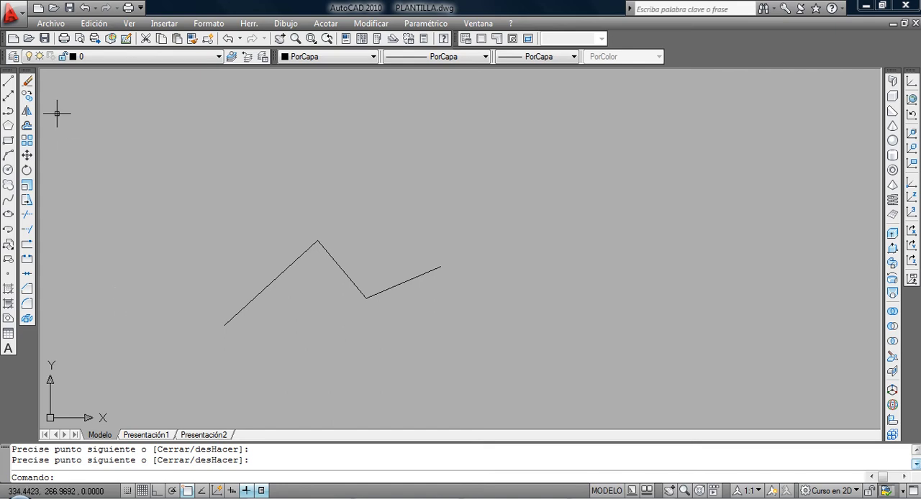
# Erase the first two segments of the zigzag, selecting them one by one.
pyautogui.click(29, 86)
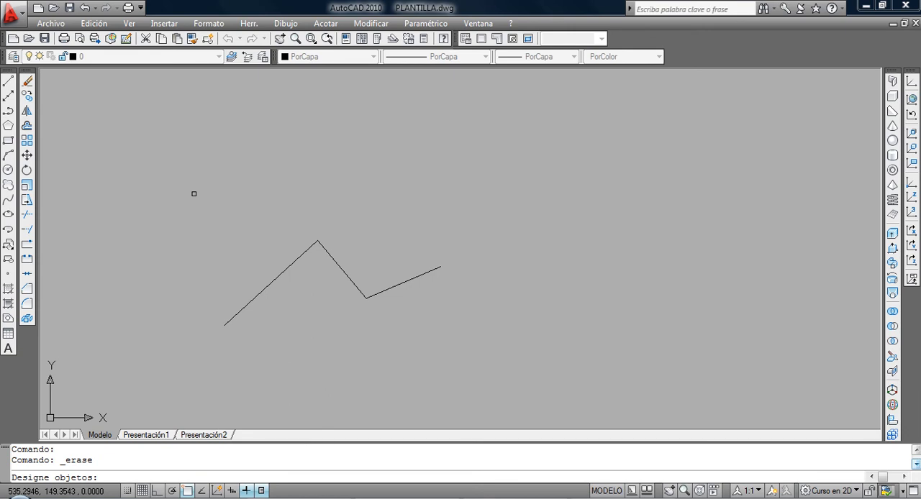
pyautogui.click(259, 294)
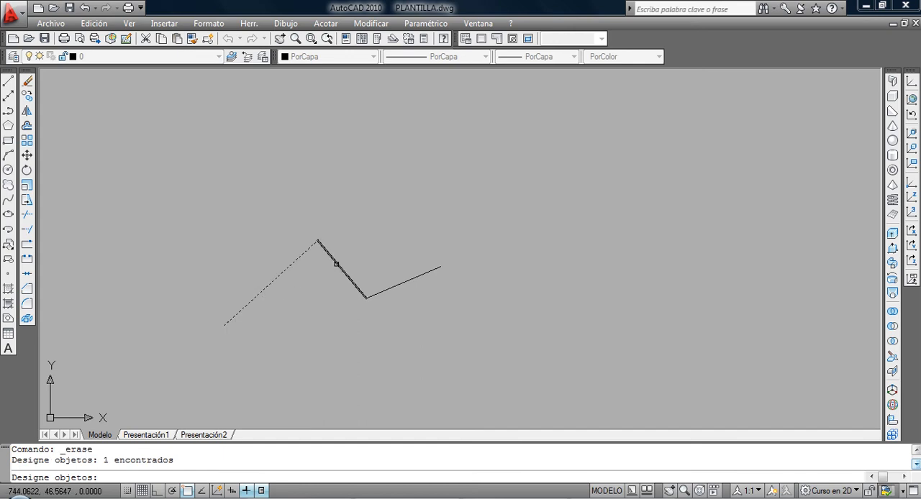
pyautogui.click(336, 264)
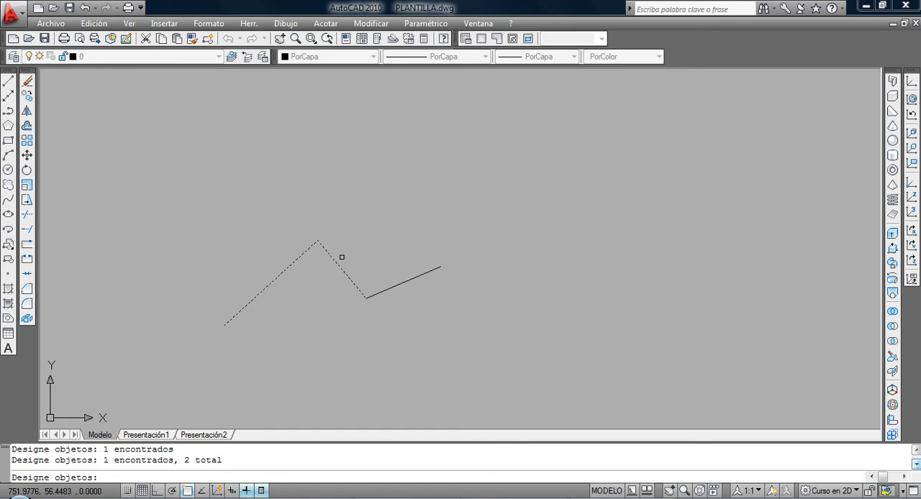
pyautogui.press('Return')
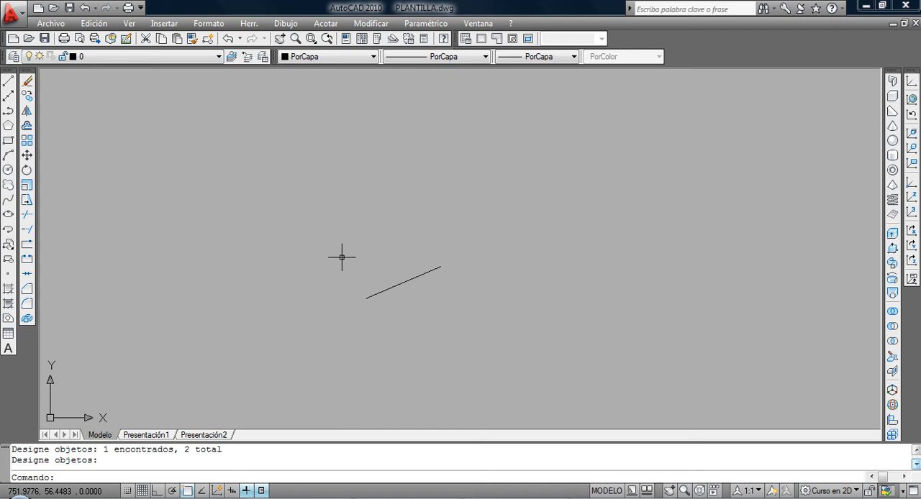
# Undo the erasure of the two zigzag segments.
pyautogui.click(227, 38)
pyautogui.scroll(3, 254, 266)
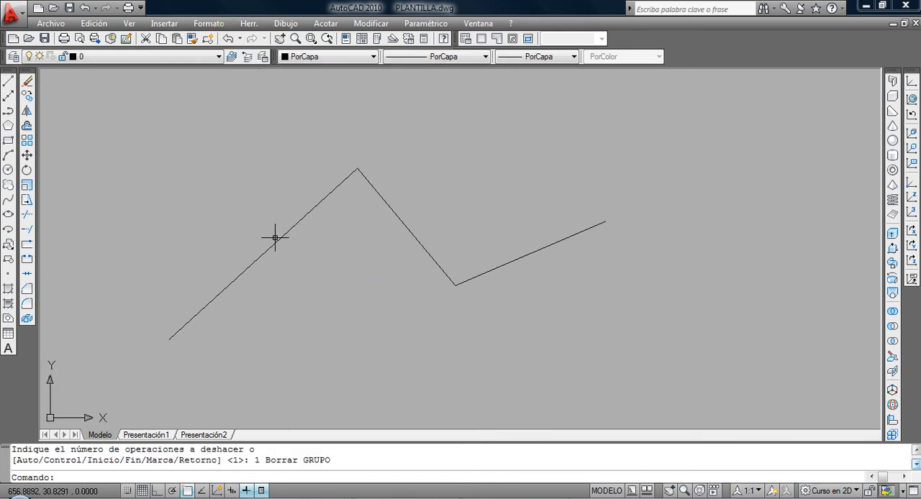
pyautogui.scroll(-1, 529, 199)
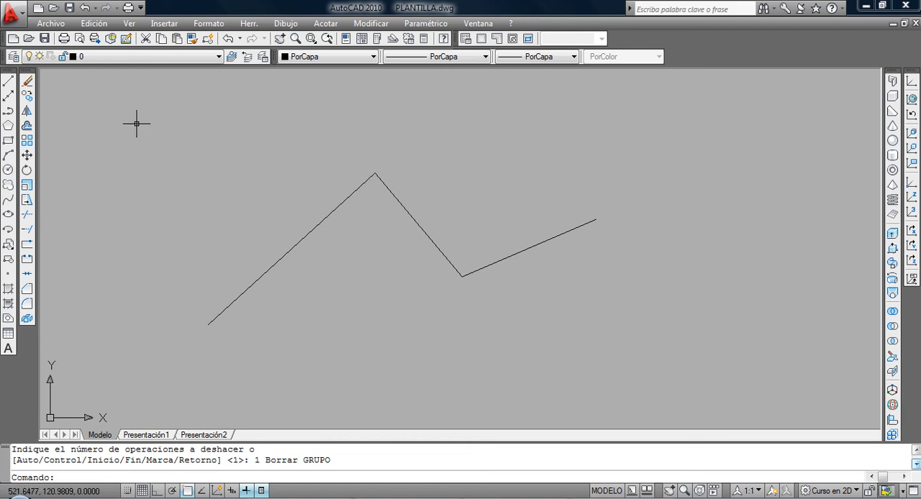
# Try selecting for Erase with a window that fully encloses only the zigzag's middle segment, and cancel the command.
pyautogui.click(28, 82)
pyautogui.click(28, 96)
pyautogui.click(27, 156)
pyautogui.click(27, 81)
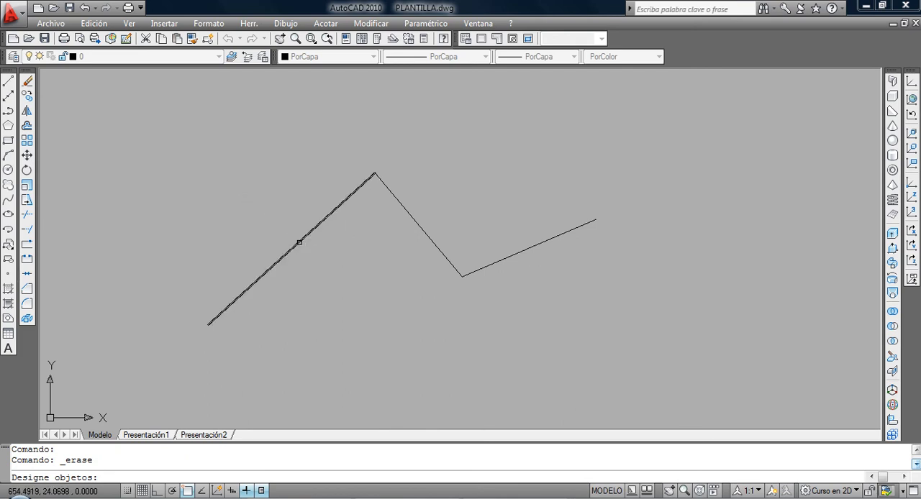
pyautogui.scroll(-2, 411, 280)
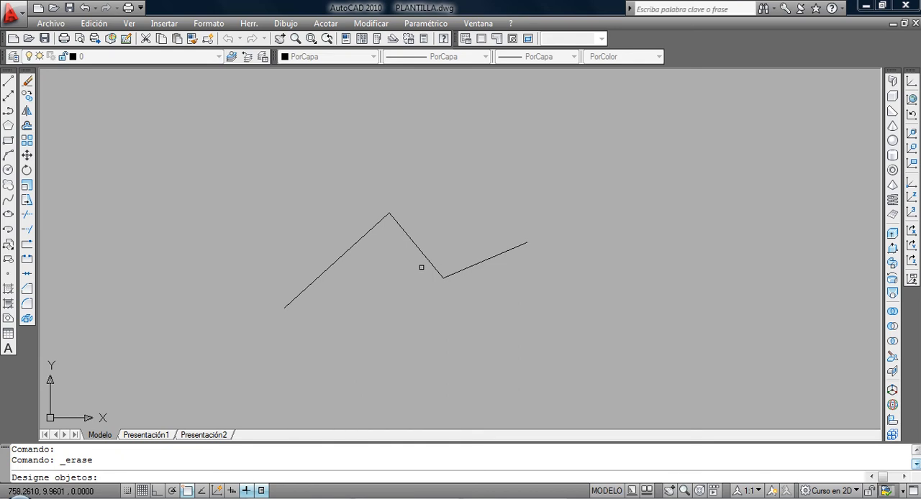
pyautogui.click(346, 188)
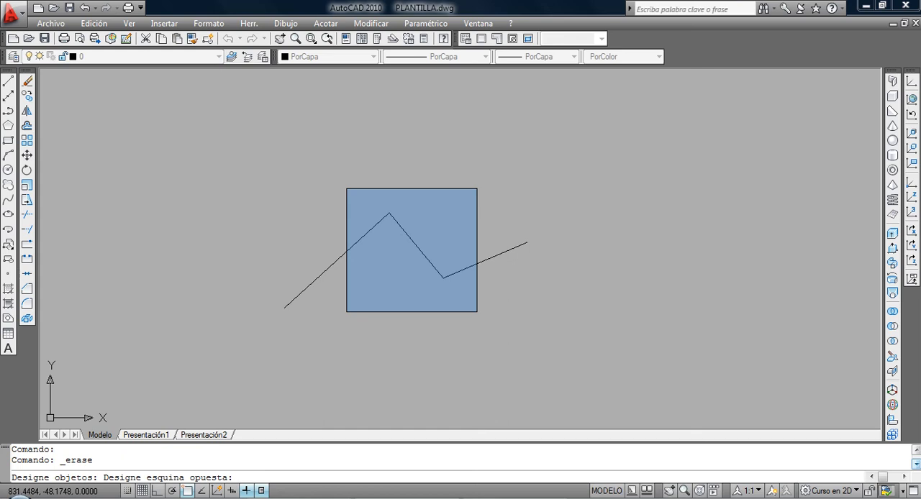
pyautogui.click(478, 312)
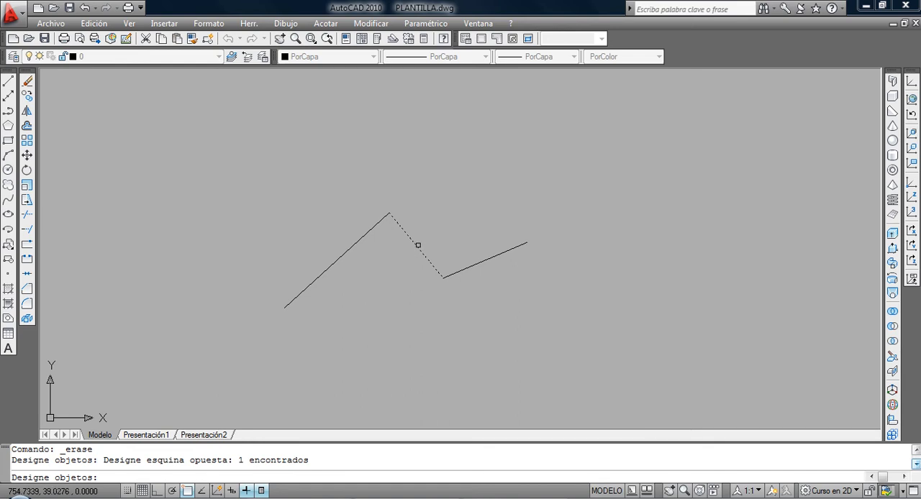
pyautogui.click(360, 185)
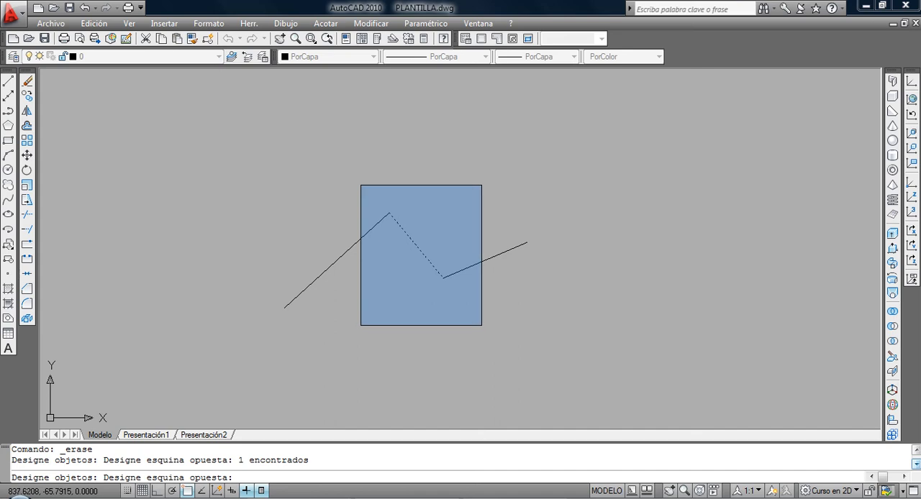
pyautogui.press('Escape')
pyautogui.press('Escape')
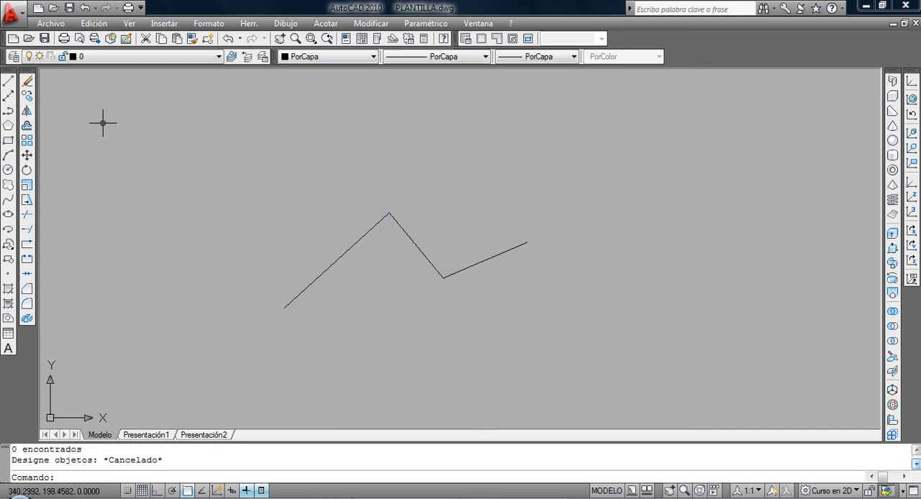
# Try selecting the zigzag for Erase with a crossing selection and then a window around its middle segment, and cancel the command.
pyautogui.click(29, 86)
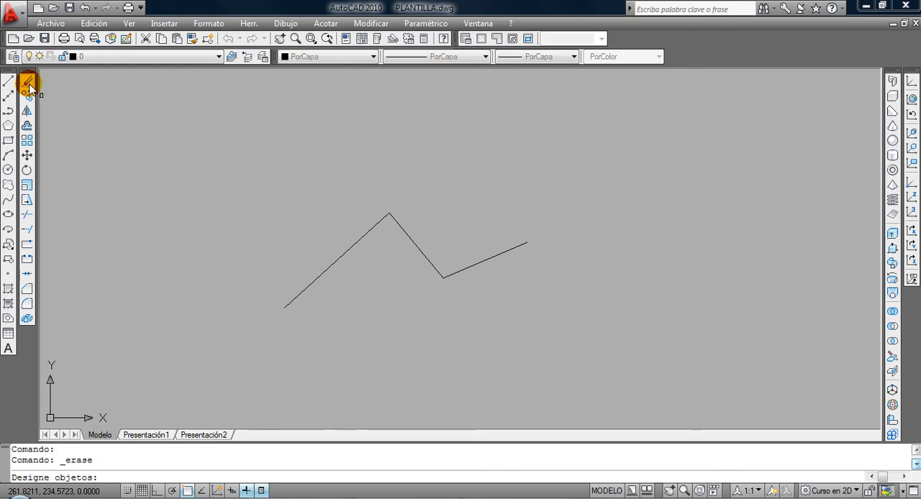
pyautogui.click(457, 314)
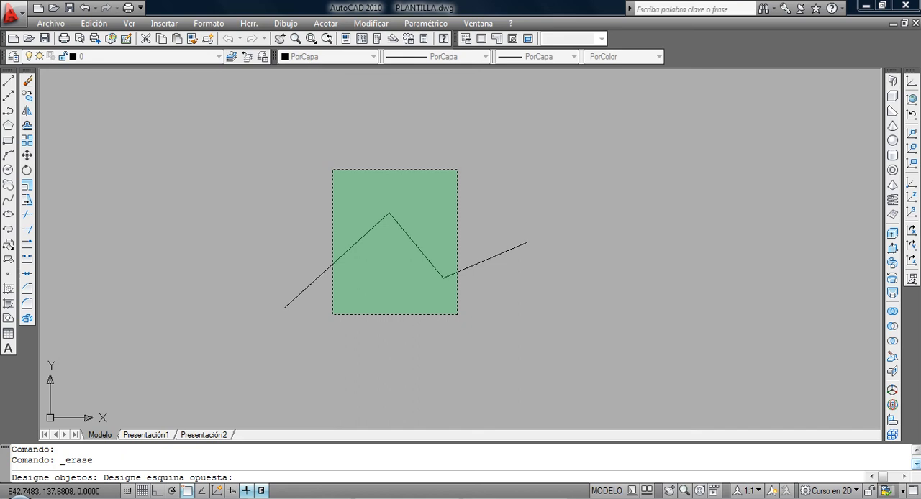
pyautogui.click(333, 170)
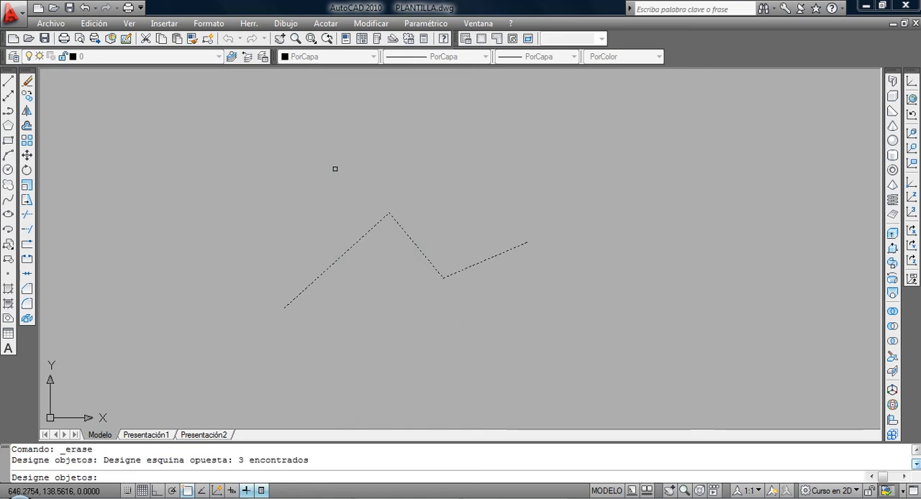
pyautogui.click(343, 173)
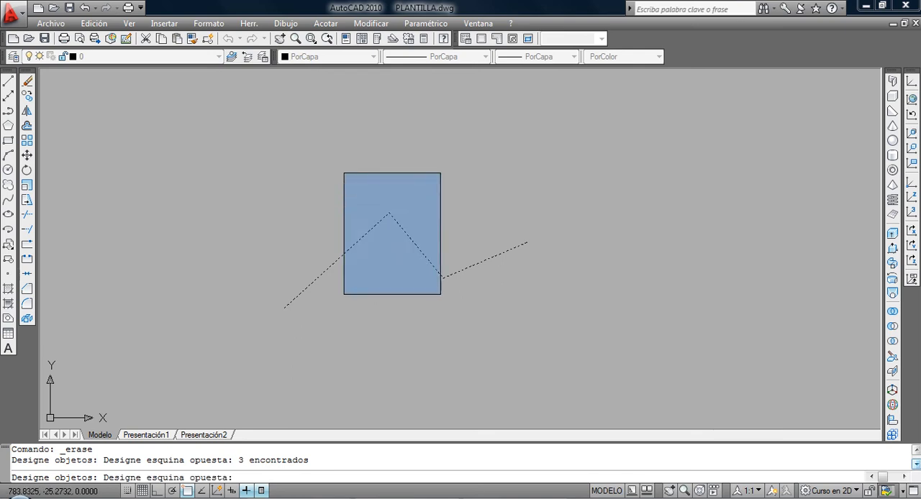
pyautogui.click(468, 339)
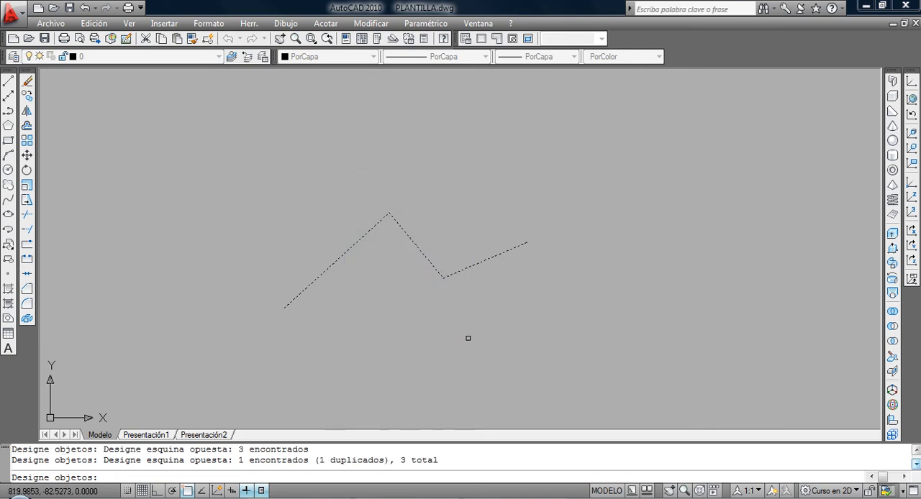
pyautogui.press('Escape')
pyautogui.press('Escape')
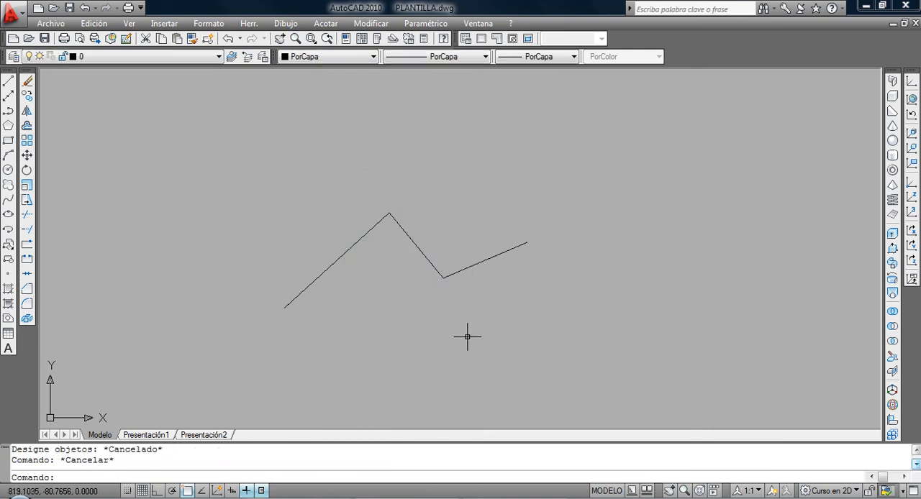
# Draw two separate, nearly vertical freehand lines side by side, near the start of the zigzag.
pyautogui.click(11, 83)
pyautogui.click(192, 190)
pyautogui.click(200, 322)
pyautogui.press('Return')
pyautogui.press('Return')
pyautogui.click(204, 185)
pyautogui.click(219, 318)
pyautogui.press('Return')
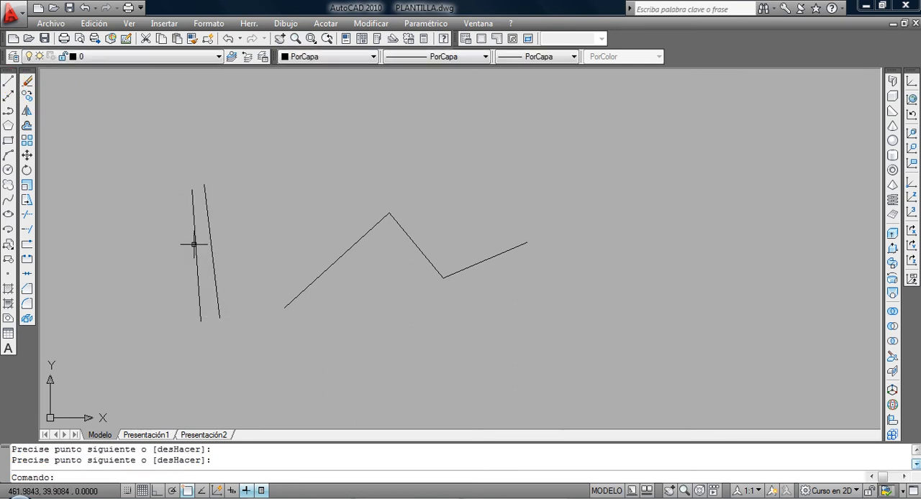
# Try selecting the two near-vertical lines for Erase with a thin crossing selection, and cancel the command.
pyautogui.click(30, 87)
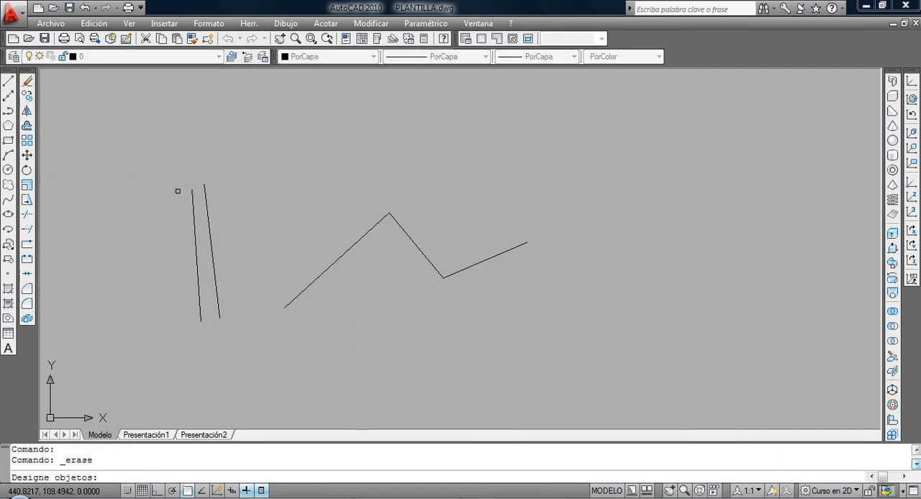
pyautogui.click(165, 170)
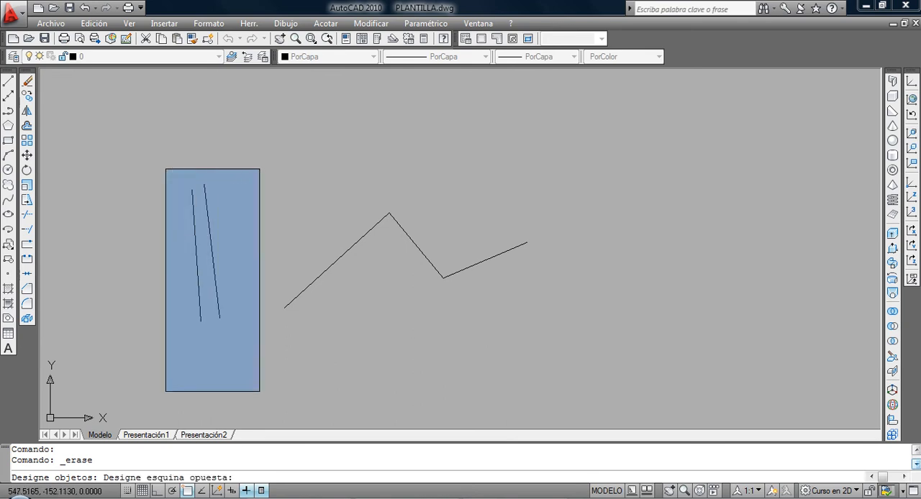
pyautogui.click(170, 242)
pyautogui.click(235, 238)
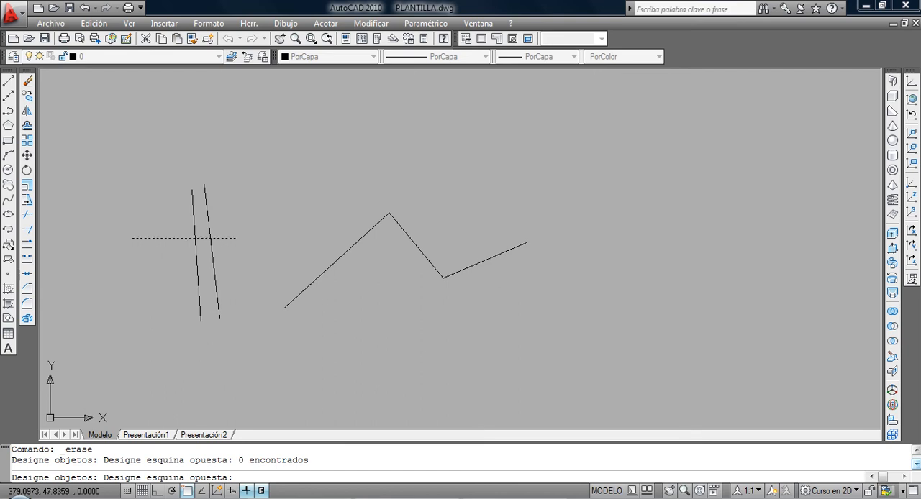
pyautogui.click(130, 239)
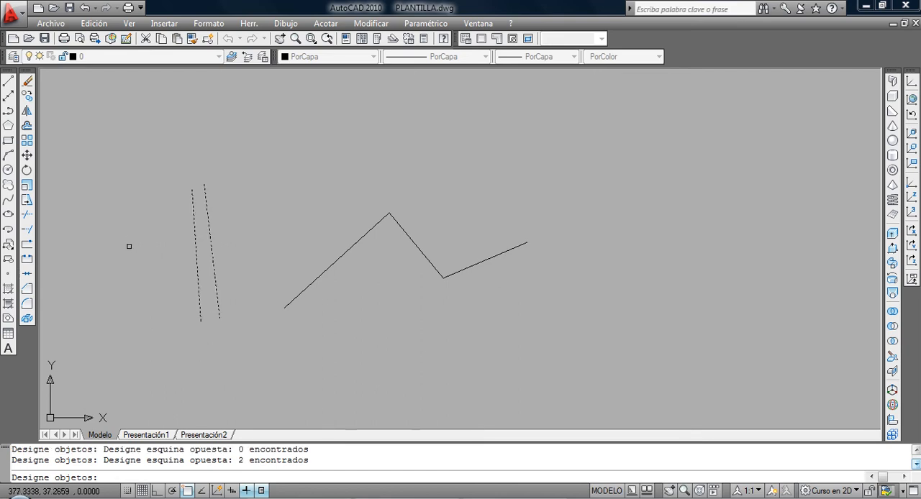
pyautogui.press('Escape')
# Try picking the two near-vertical lines individually for Erase, and cancel the command.
pyautogui.press('Return')
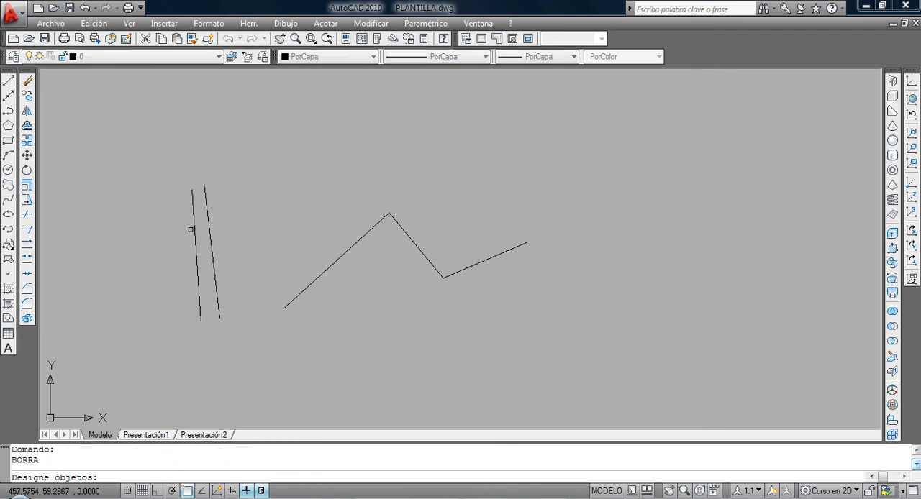
pyautogui.click(193, 231)
pyautogui.click(207, 229)
pyautogui.click(210, 232)
pyautogui.click(209, 232)
pyautogui.press('Escape')
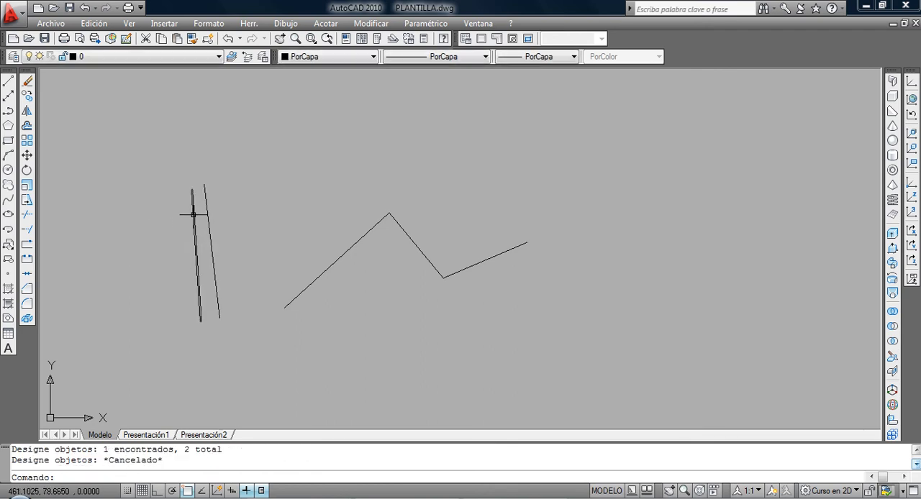
# Erase the two near-vertical lines using a crossing selection that cuts through both.
pyautogui.press('Return')
pyautogui.click(170, 169)
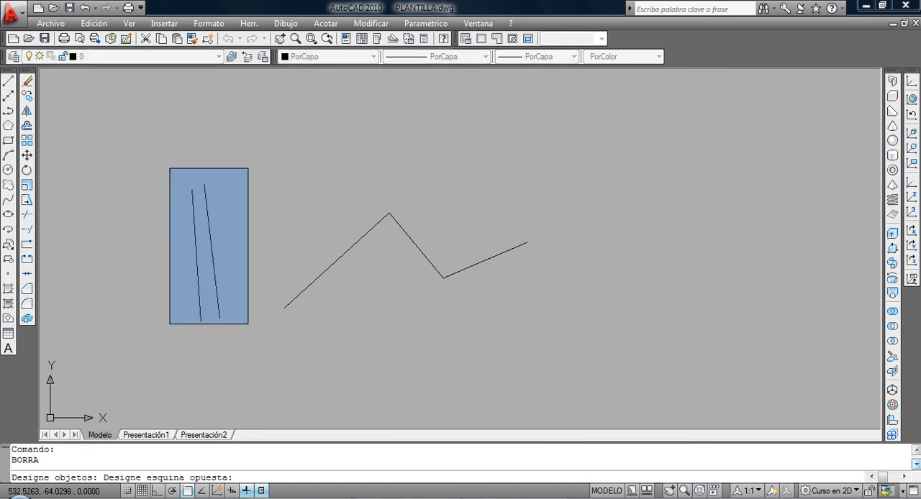
pyautogui.press('Escape')
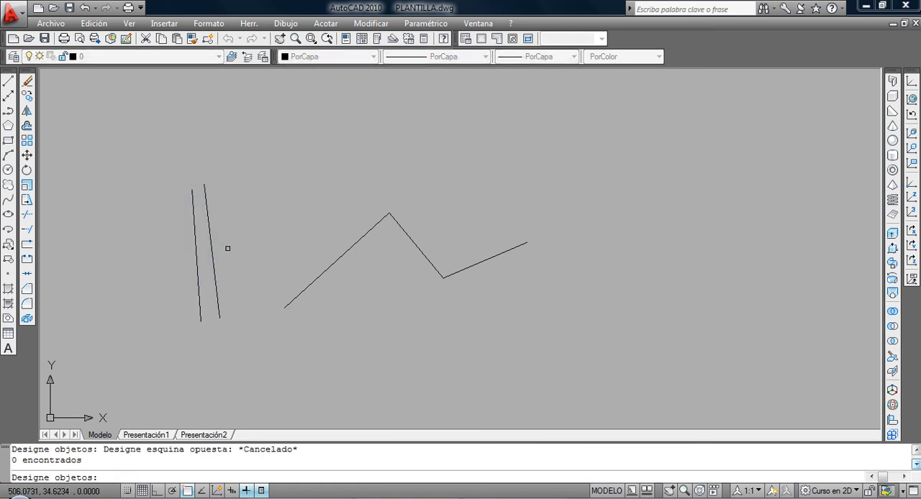
pyautogui.click(252, 249)
pyautogui.click(117, 230)
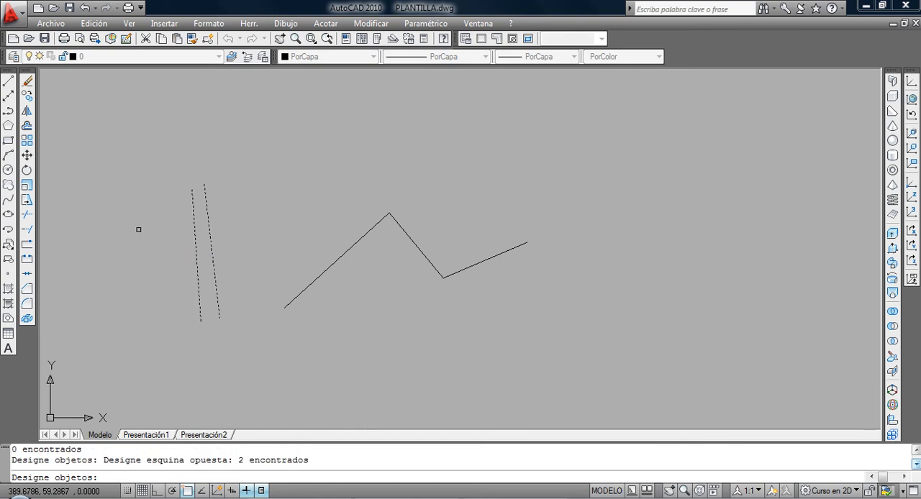
pyautogui.press('Return')
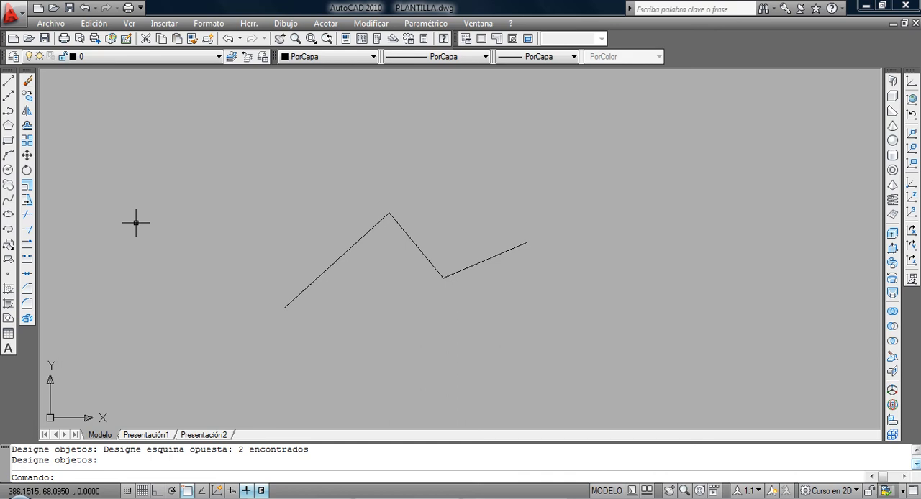
# Try selecting objects for Move with a window around part of the zigzag, and with a crossing selection over its middle line.
pyautogui.click(27, 156)
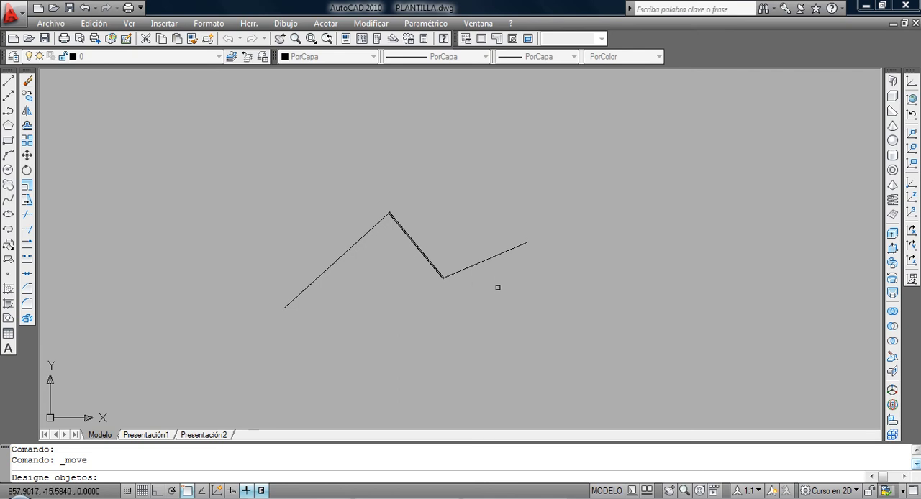
pyautogui.click(273, 166)
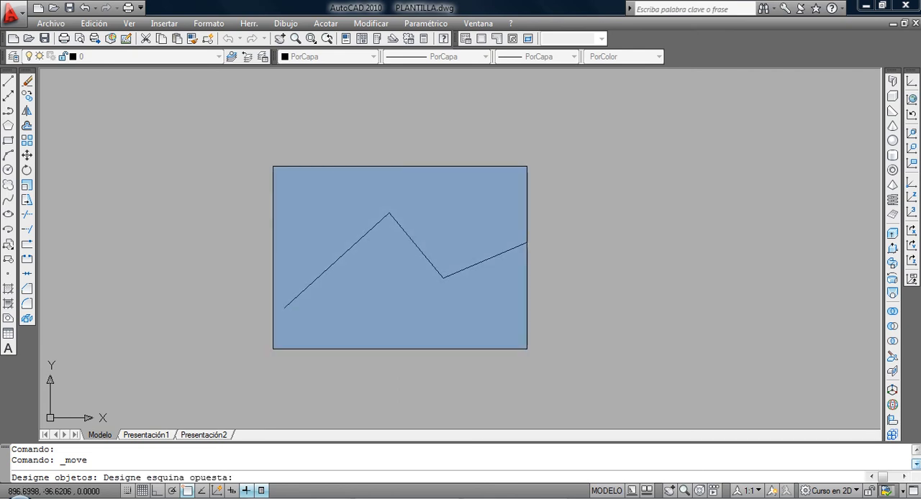
pyautogui.click(478, 328)
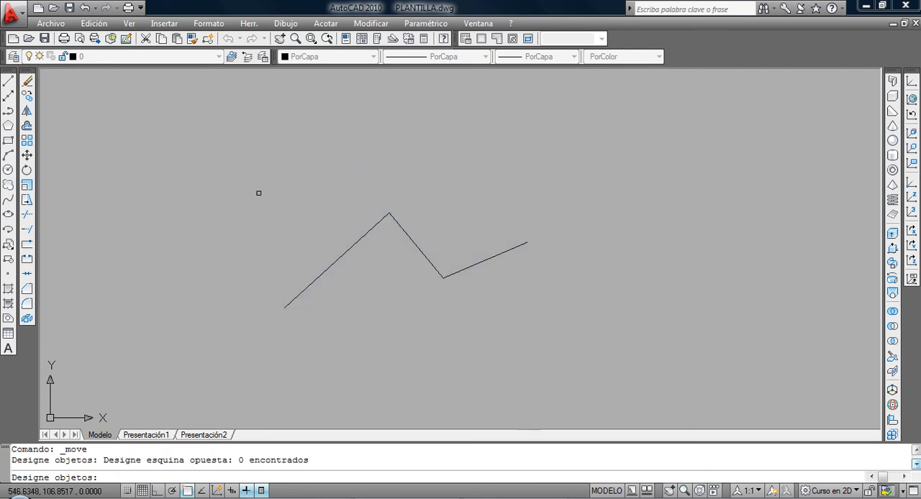
pyautogui.click(427, 220)
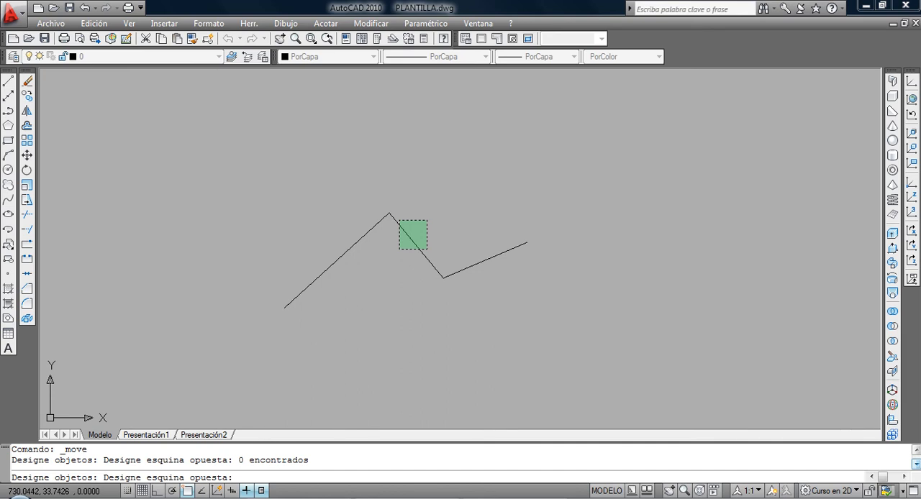
pyautogui.click(399, 249)
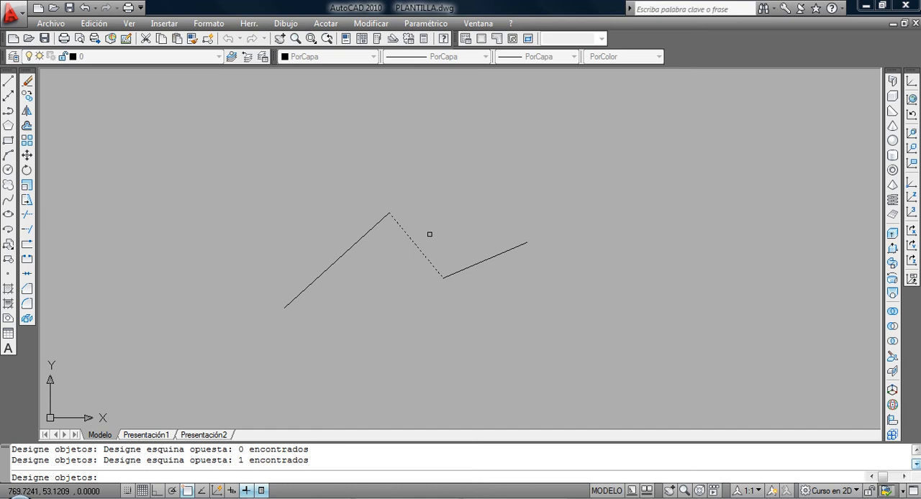
# Move the crossing-selected middle line from its lower endpoint to the first line's lower endpoint, and undo the move.
pyautogui.click(27, 156)
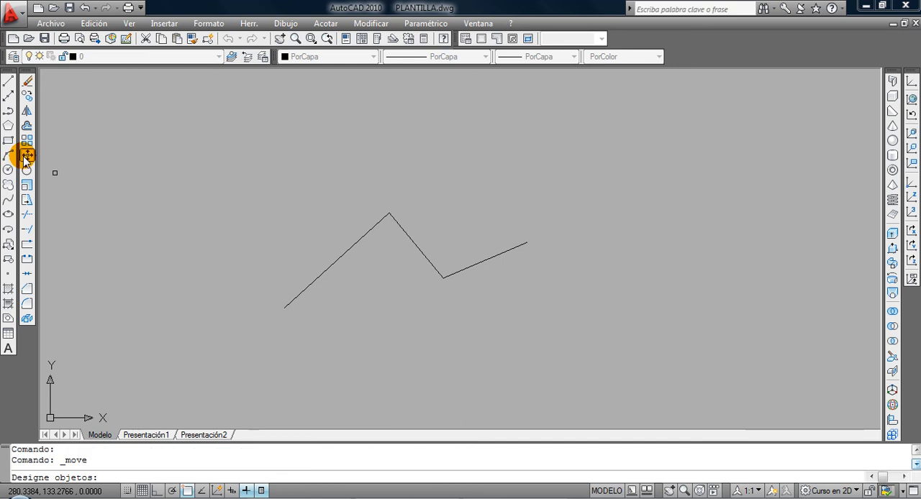
pyautogui.click(413, 226)
pyautogui.click(390, 242)
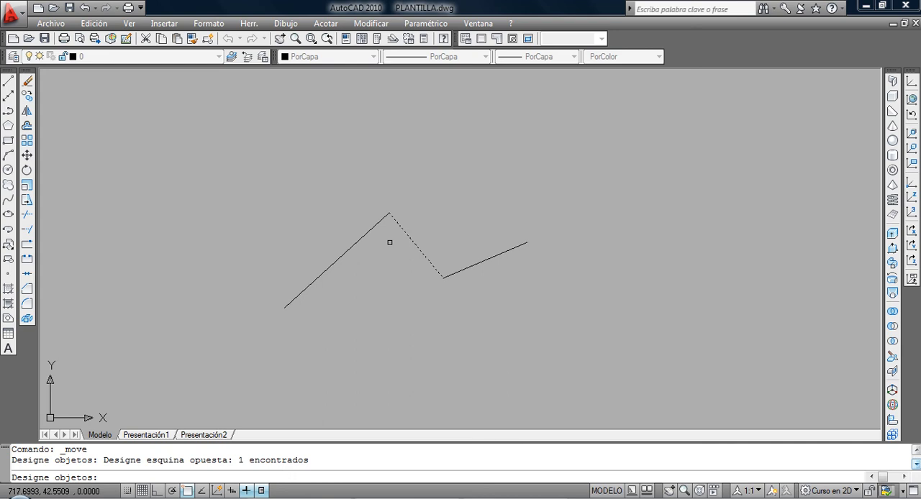
pyautogui.press('Return')
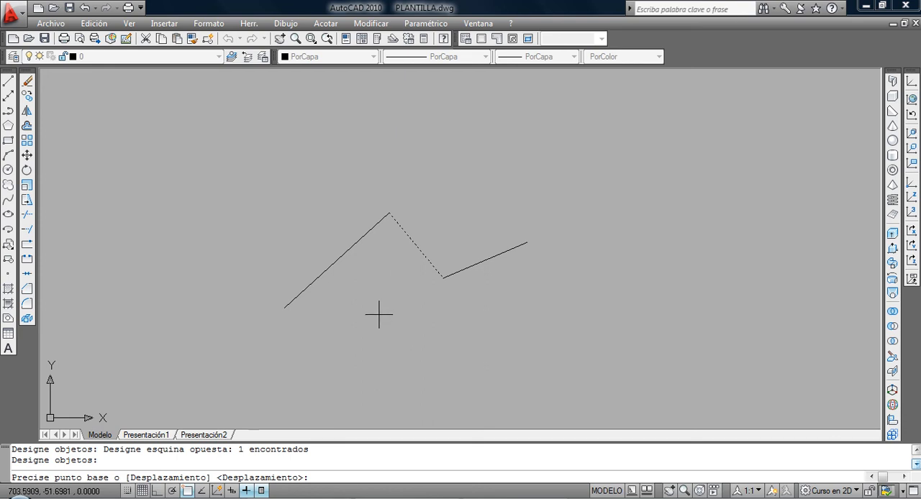
pyautogui.click(443, 278)
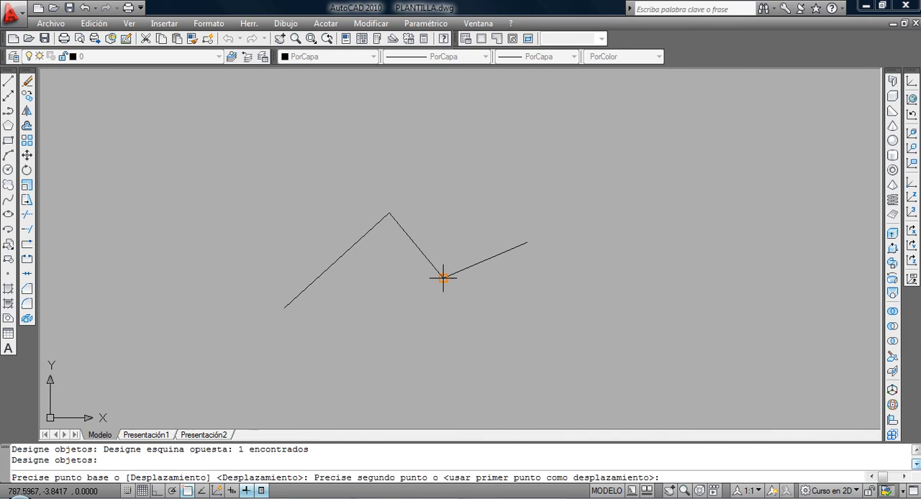
pyautogui.click(286, 308)
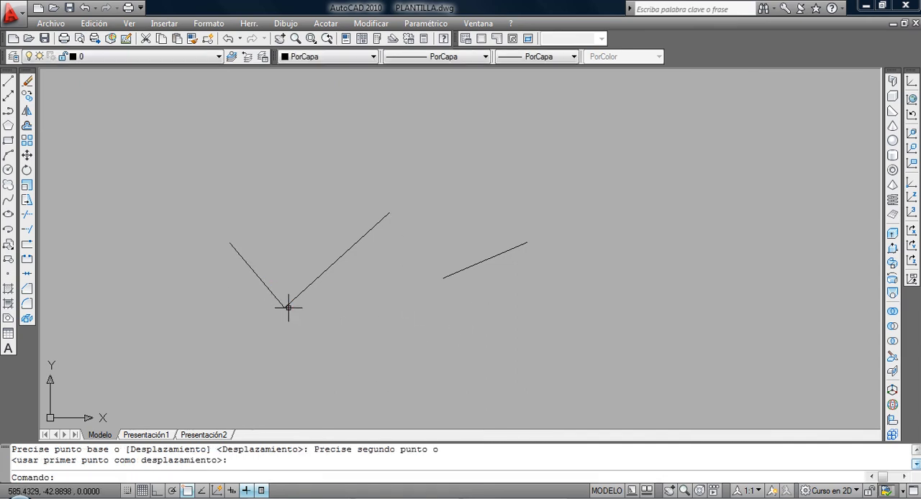
pyautogui.click(227, 38)
# Pick the middle line directly, move it by its lower endpoint onto the first line's lower endpoint again, and undo the move.
pyautogui.click(27, 156)
pyautogui.click(409, 239)
pyautogui.press('Return')
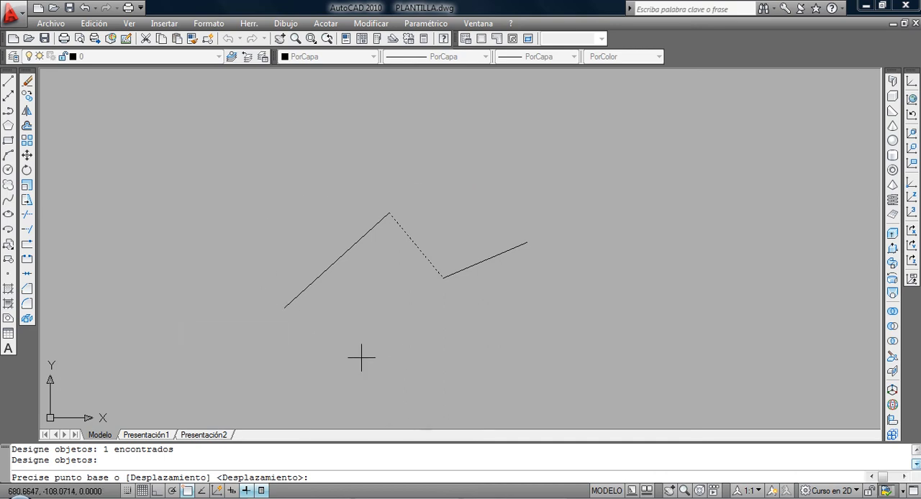
pyautogui.click(443, 277)
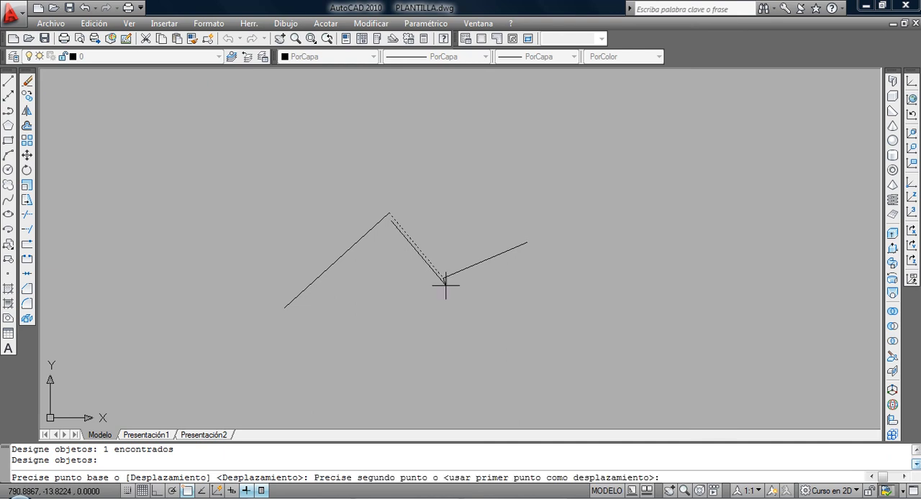
pyautogui.click(284, 308)
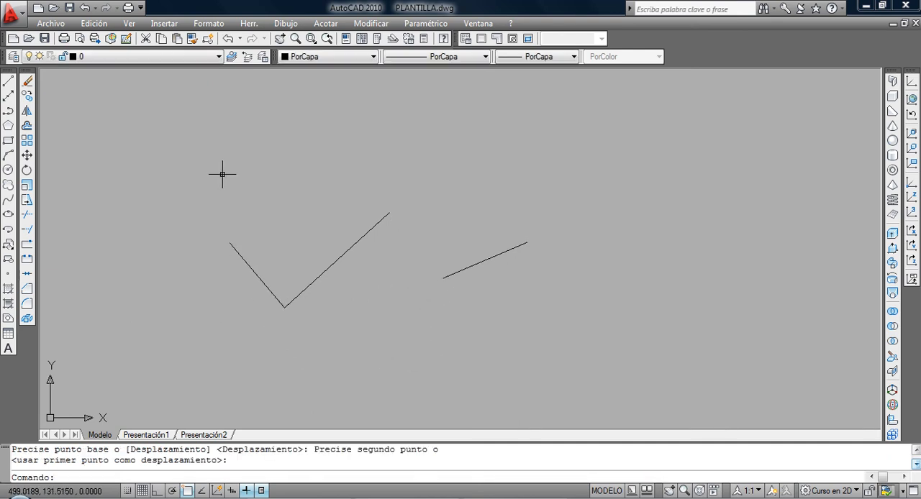
pyautogui.click(228, 38)
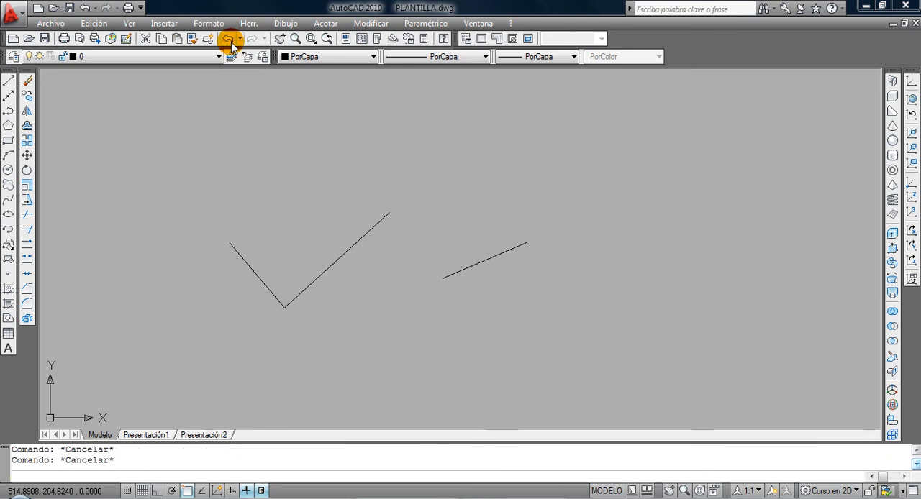
# Copy the middle line by its lower endpoint to both outer ends of the zigzag and to three free positions around it.
pyautogui.click(32, 97)
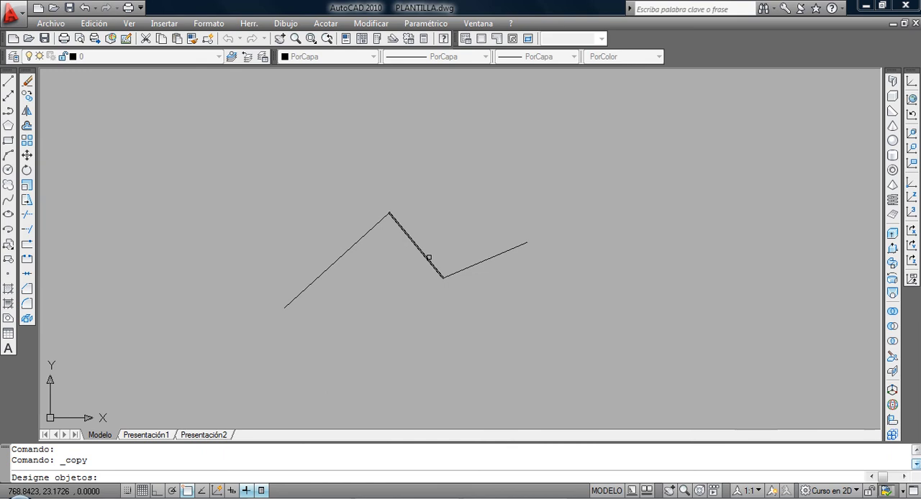
pyautogui.click(427, 258)
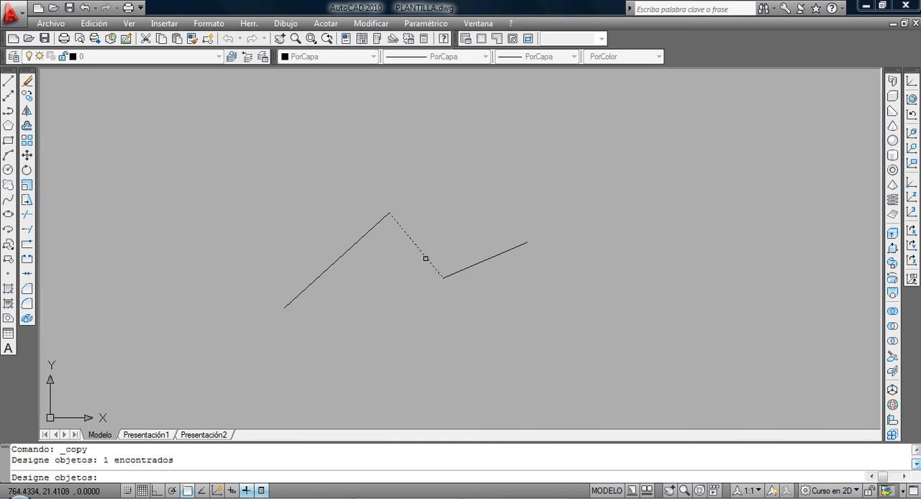
pyautogui.press('Return')
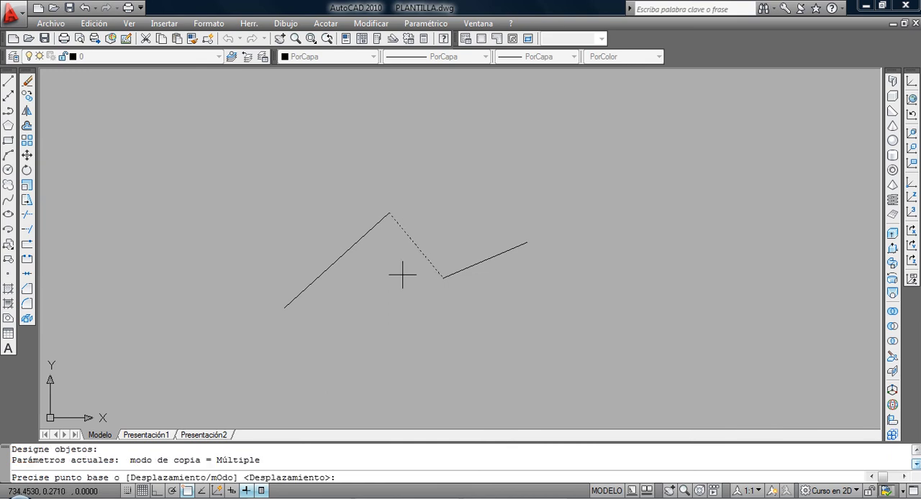
pyautogui.click(444, 278)
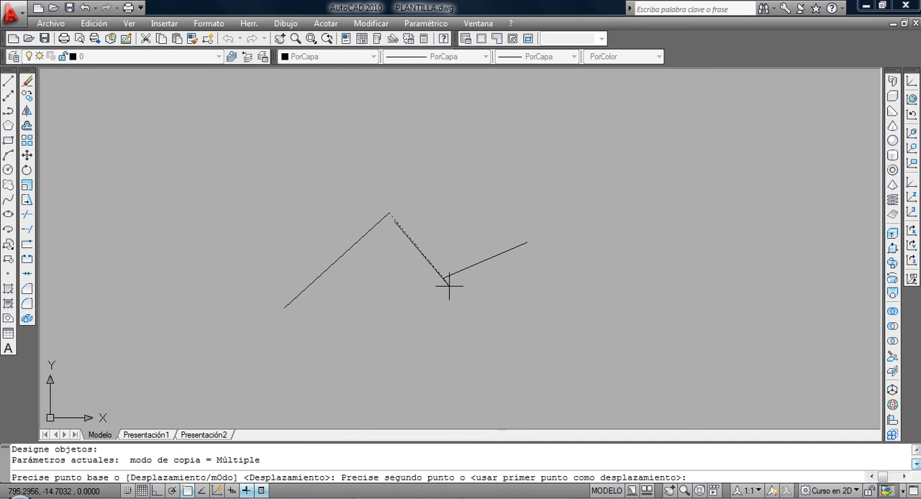
pyautogui.click(284, 308)
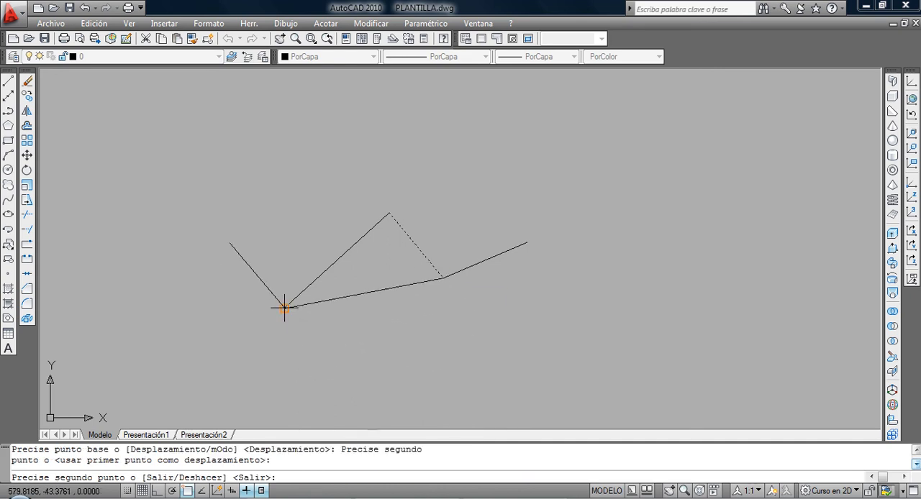
pyautogui.click(529, 244)
pyautogui.click(612, 235)
pyautogui.click(612, 353)
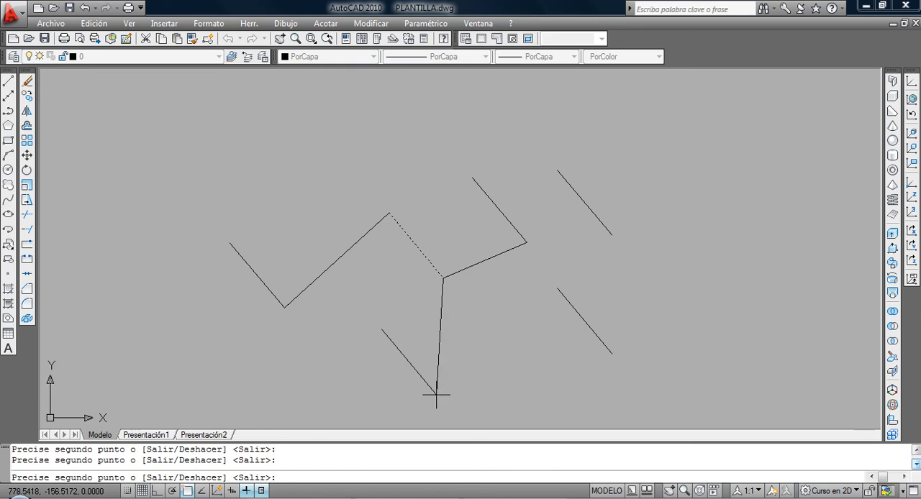
pyautogui.click(436, 395)
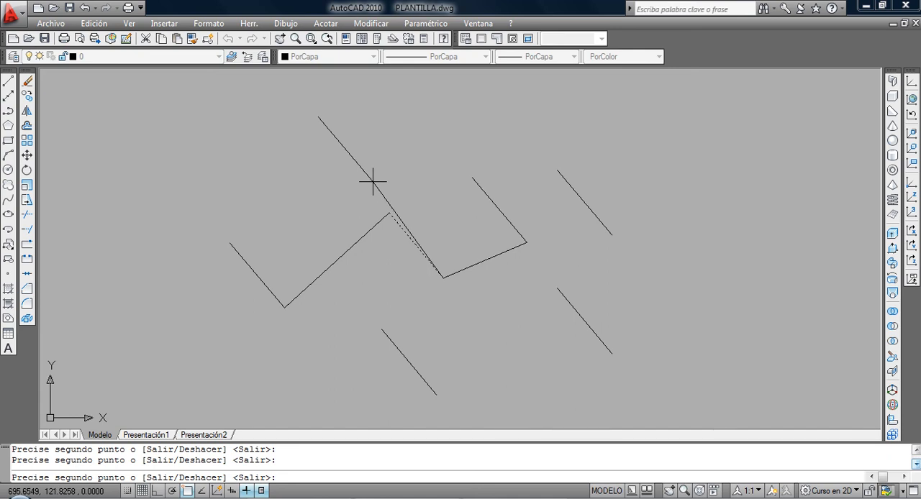
pyautogui.press('Return')
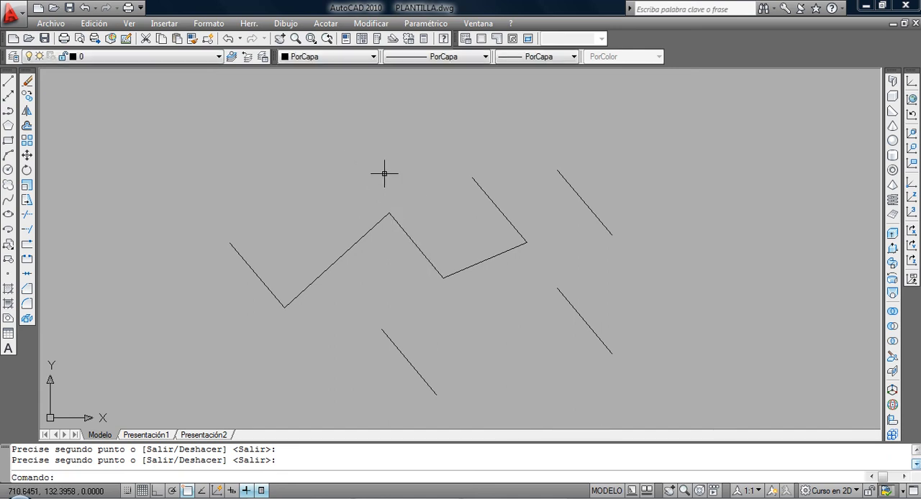
# Erase every object in the drawing using the Erase command's All option.
pyautogui.write('b')
pyautogui.press('Return')
pyautogui.write('t')
pyautogui.press('Return')
pyautogui.press('Return')
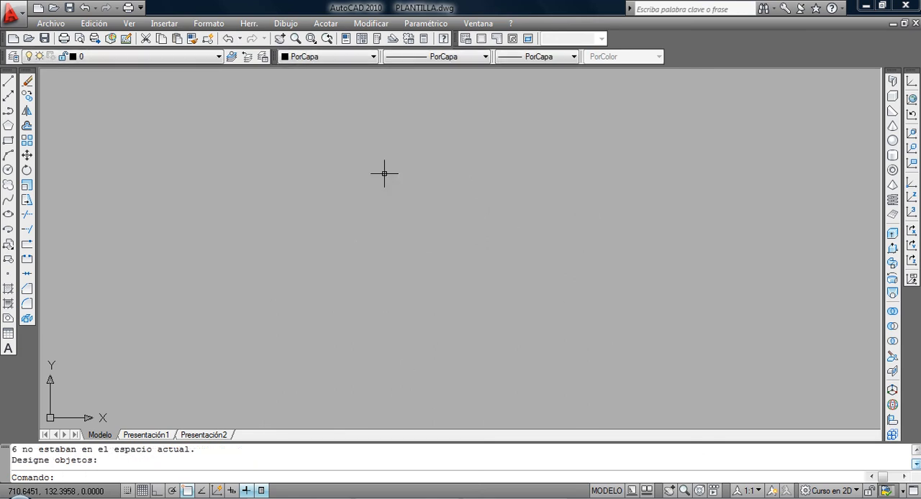
pyautogui.click(8, 141)
pyautogui.click(359, 362)
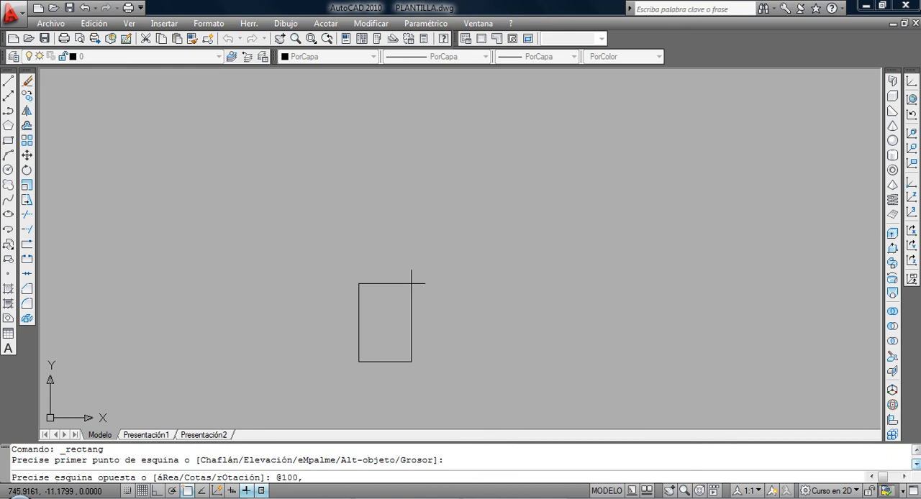
pyautogui.write('@100,50')
pyautogui.press('Return')
# Copy the rectangle from its lower-left corner to its lower-right corner so that the two rectangles adjoin.
pyautogui.scroll(3, 461, 346)
pyautogui.moveTo(459, 346); pyautogui.dragTo(389, 276, button='middle')
pyautogui.click(28, 96)
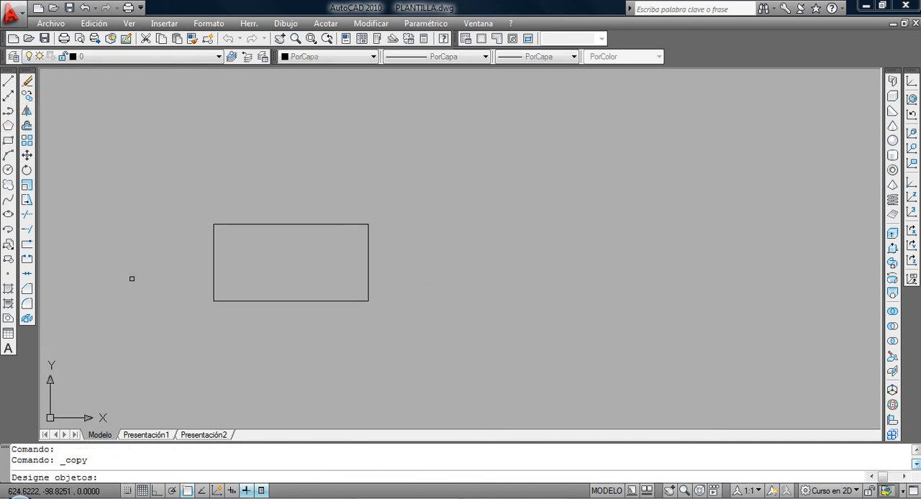
pyautogui.click(295, 321)
pyautogui.click(270, 290)
pyautogui.press('Return')
pyautogui.click(214, 301)
pyautogui.click(368, 301)
pyautogui.press('Return')
# Turn Ortho on and copy the second rectangle horizontally to the right by a distance of 101.
pyautogui.click(429, 306)
pyautogui.click(419, 281)
pyautogui.press('Return')
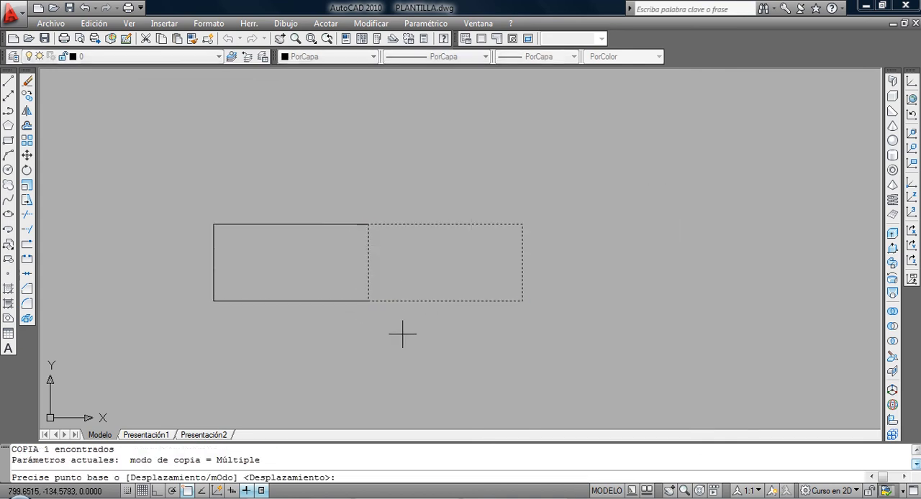
pyautogui.click(386, 389)
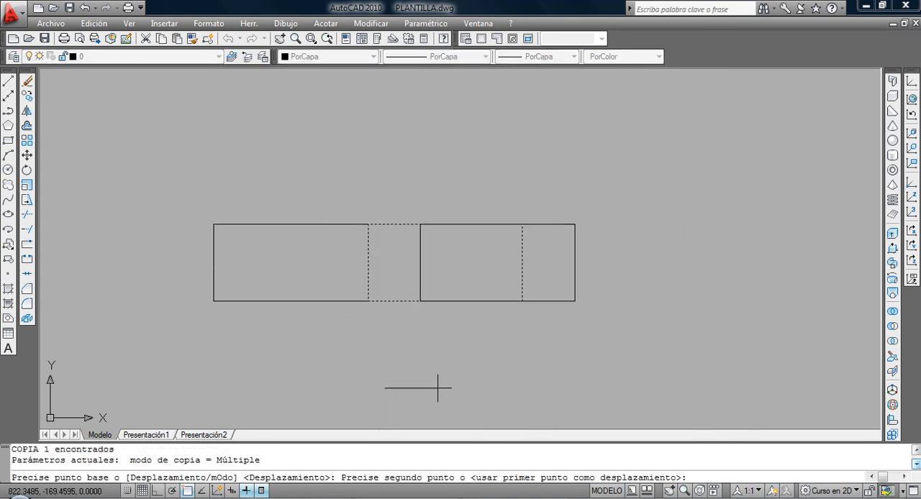
pyautogui.press('F8')
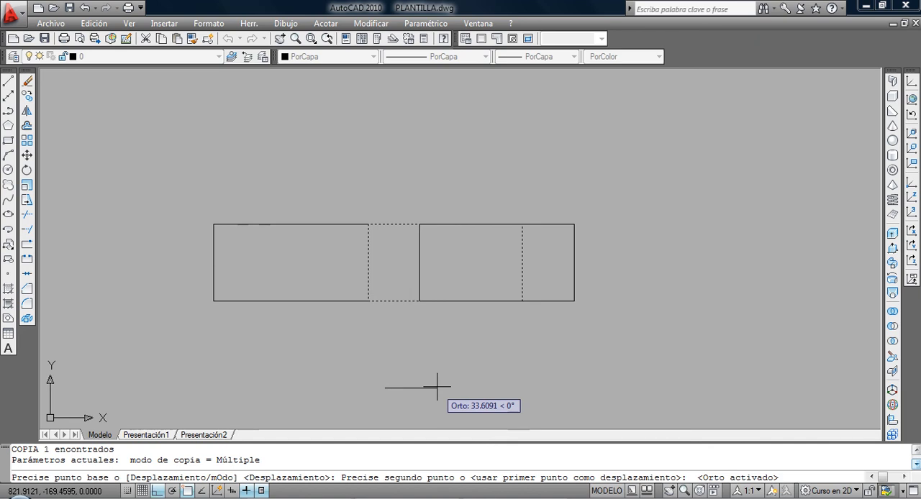
pyautogui.write('101')
pyautogui.press('Return')
pyautogui.press('Return')
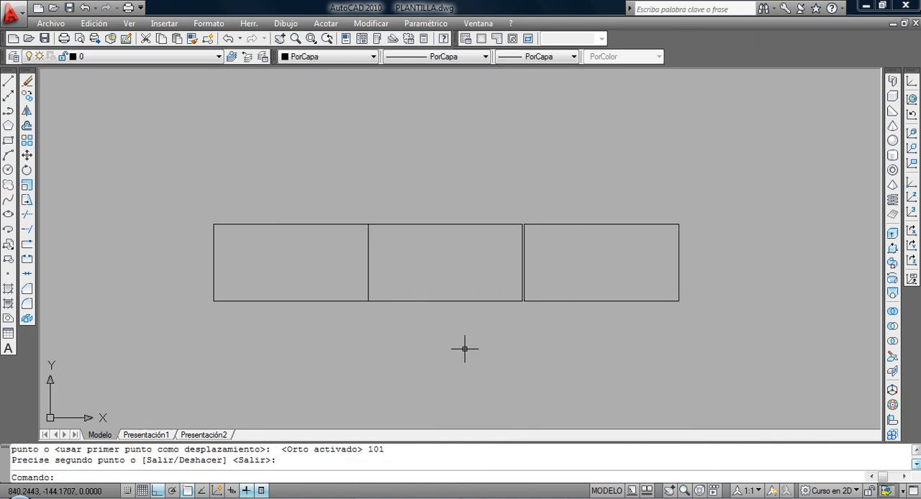
# Erase the two copied rectangles using a crossing selection, keeping only the original.
pyautogui.click(492, 308)
pyautogui.click(493, 318)
pyautogui.click(551, 316)
pyautogui.click(488, 283)
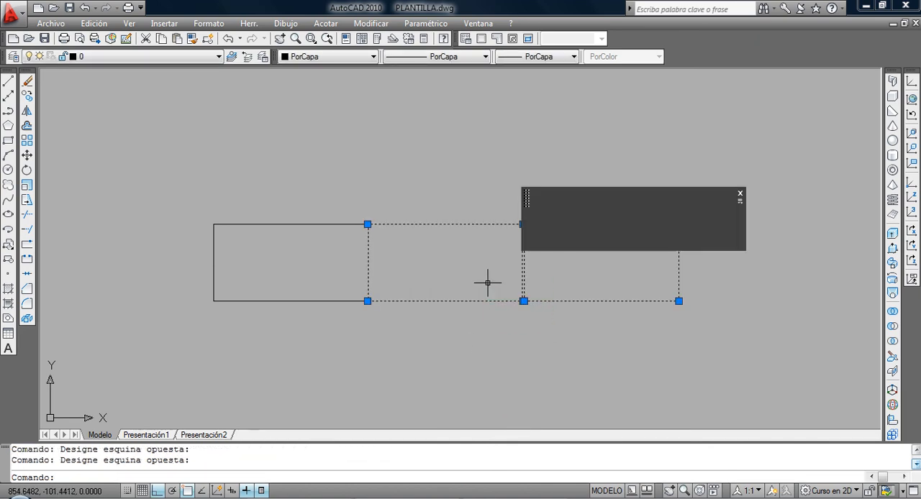
pyautogui.click(26, 80)
# Copy the remaining rectangle again, from its lower-left corner to its lower-right corner.
pyautogui.click(27, 96)
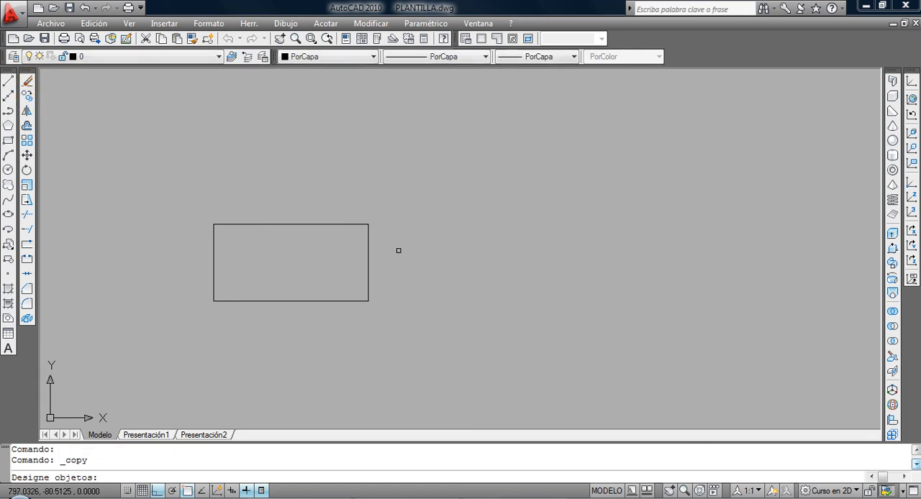
pyautogui.click(397, 249)
pyautogui.click(316, 295)
pyautogui.press('Return')
pyautogui.click(212, 301)
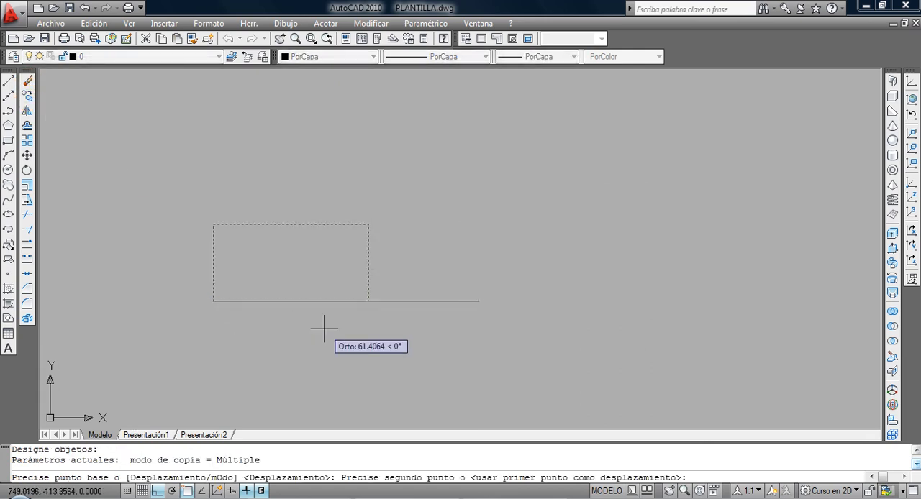
pyautogui.click(364, 298)
pyautogui.press('Return')
# Move the copied rectangle horizontally to the right by a distance of 10, leaving a gap between the two rectangles.
pyautogui.click(390, 301)
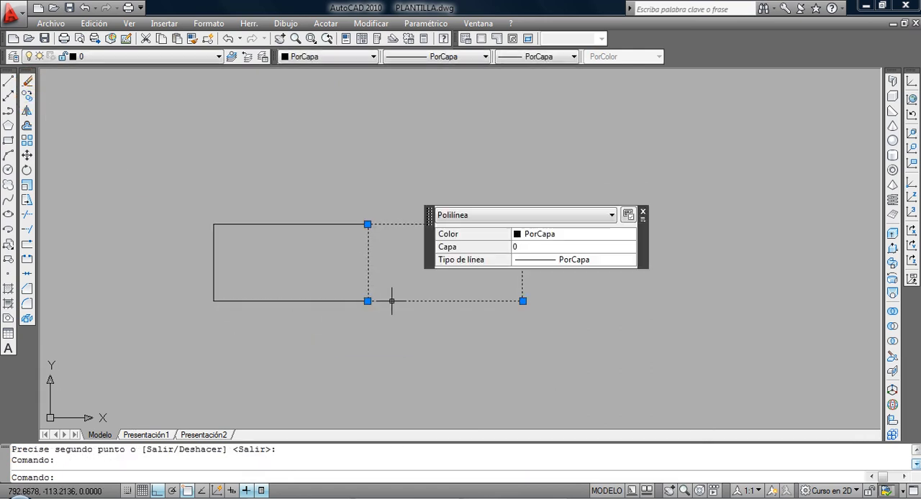
pyautogui.write('d')
pyautogui.press('Return')
pyautogui.click(367, 342)
pyautogui.write('010')
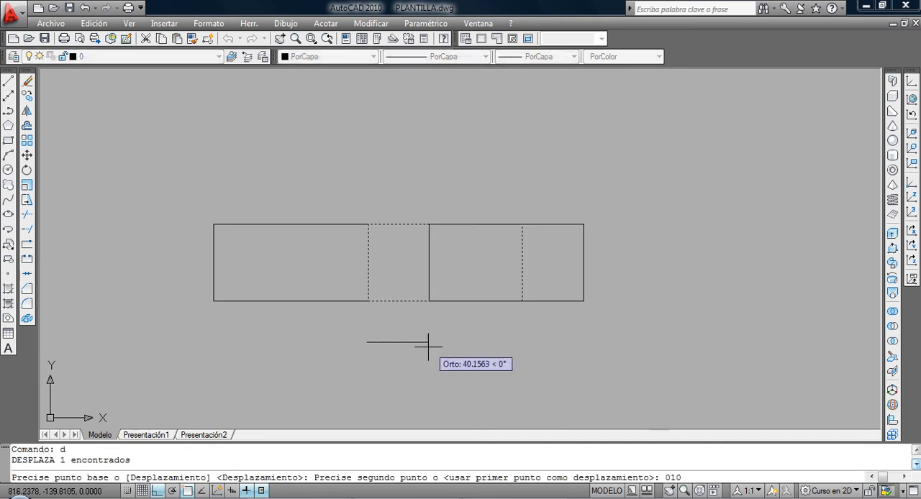
pyautogui.press('BackSpace')
pyautogui.press('BackSpace')
pyautogui.press('BackSpace')
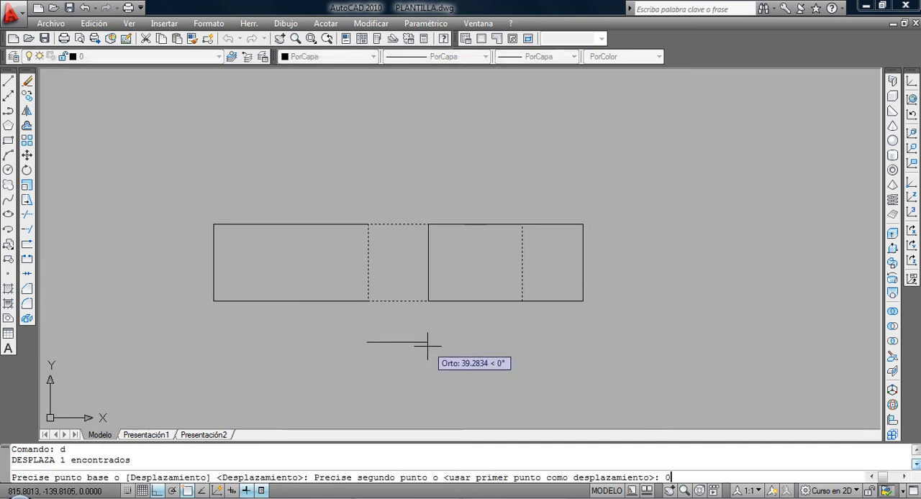
pyautogui.write('10')
pyautogui.press('Return')
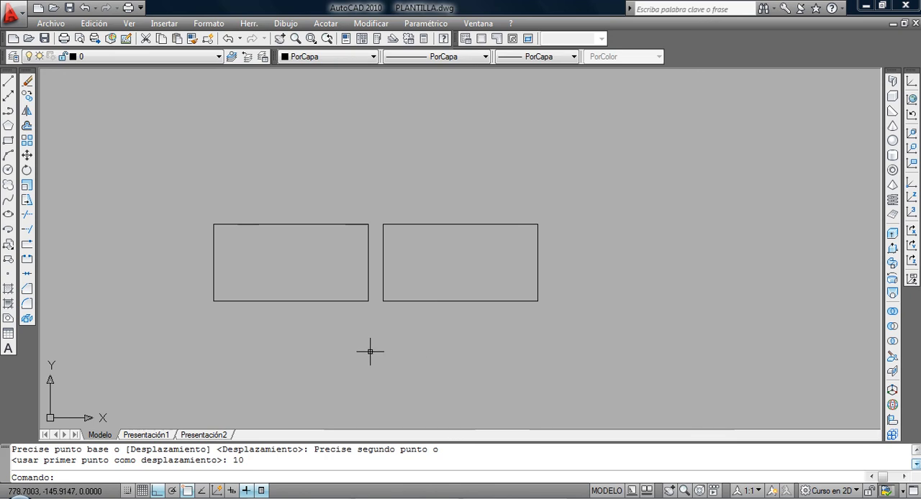
# Copy the original rectangle straight up, using a free base point beside the drawing, so the copy sits above it.
pyautogui.moveTo(299, 328); pyautogui.dragTo(303, 346, button='middle')
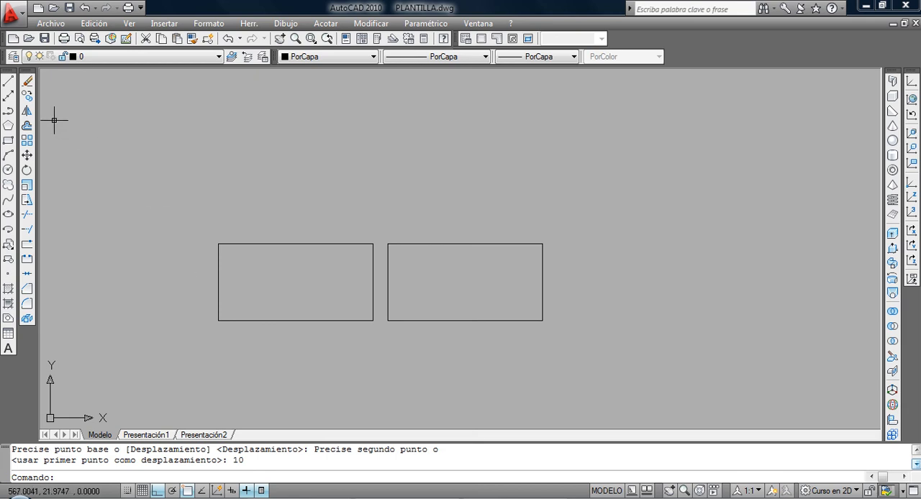
pyautogui.click(26, 95)
pyautogui.click(304, 266)
pyautogui.click(276, 220)
pyautogui.press('Return')
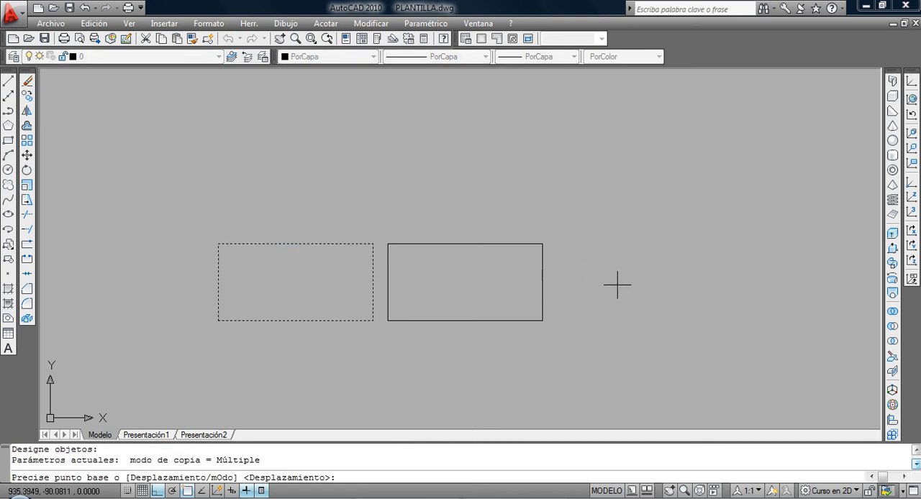
pyautogui.click(627, 324)
pyautogui.click(631, 187)
pyautogui.press('Return')
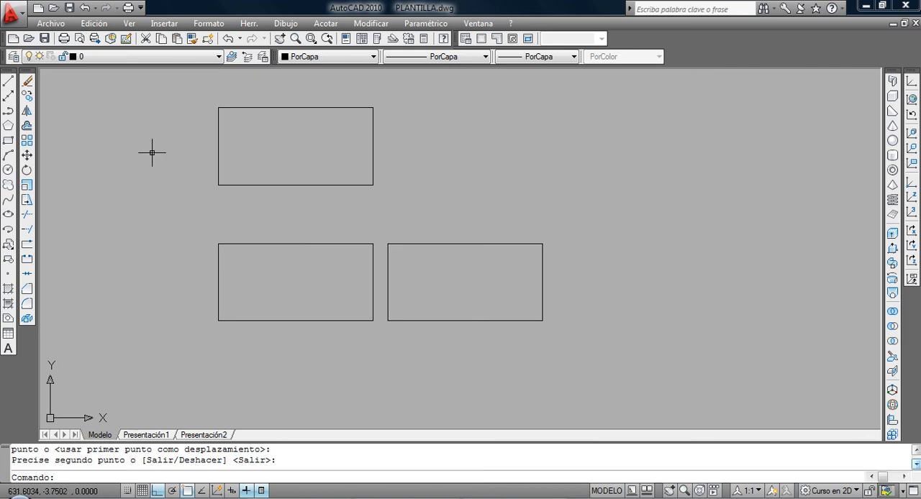
# Copy the upper rectangle horizontally to the right by a distance of 110.
pyautogui.click(32, 96)
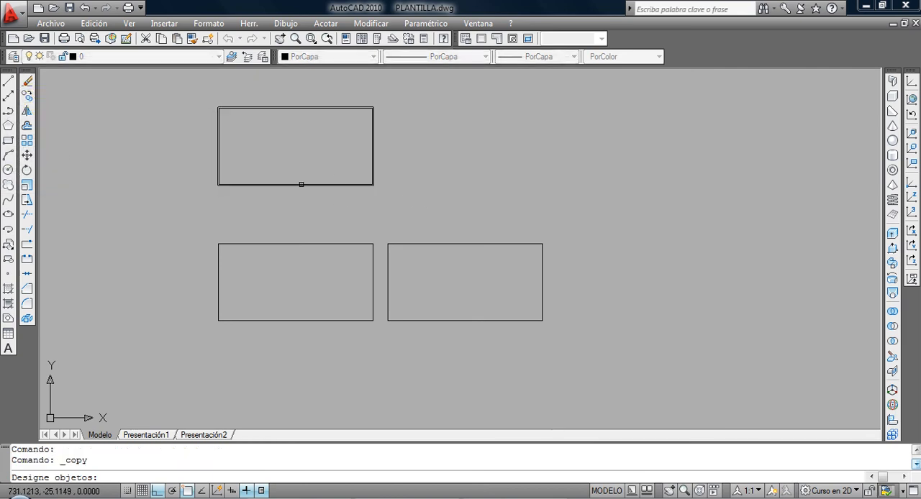
pyautogui.click(301, 184)
pyautogui.press('Return')
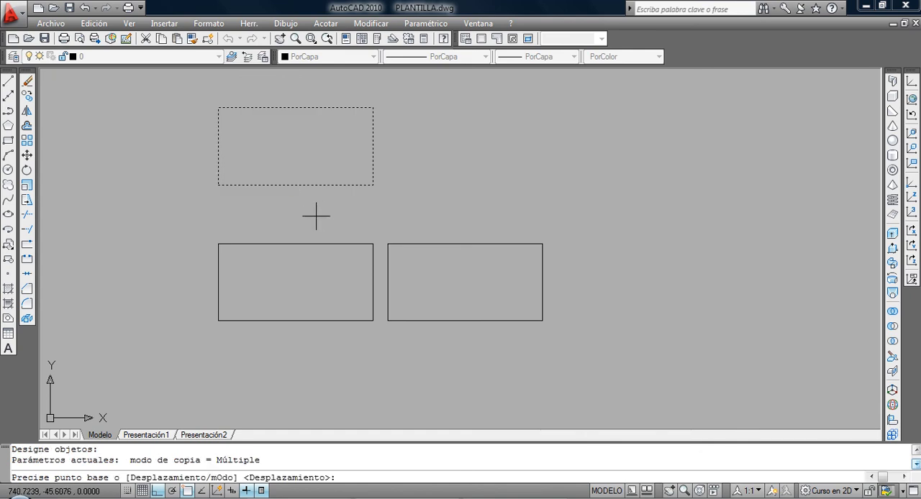
pyautogui.click(267, 213)
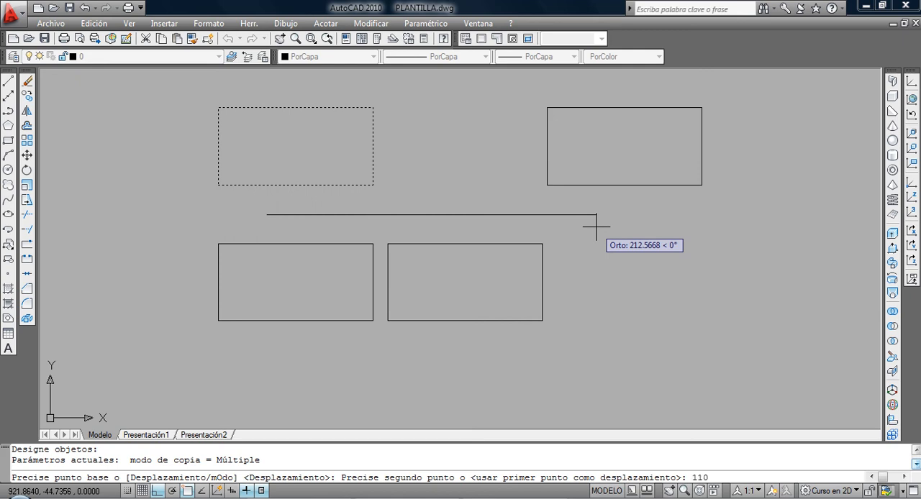
pyautogui.press('Return')
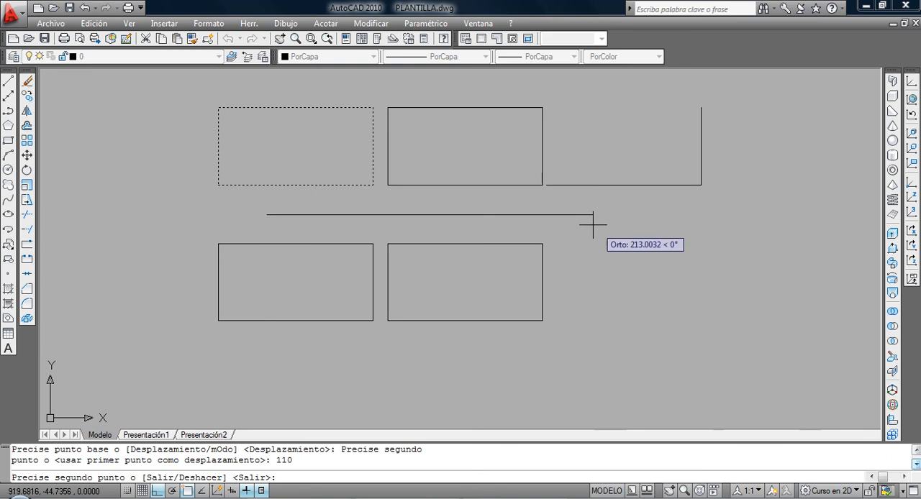
pyautogui.press('Return')
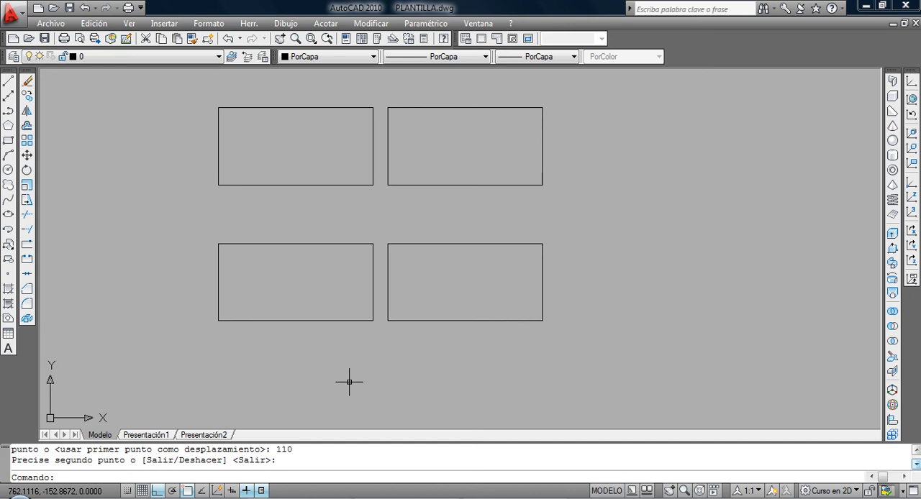
# Draw a vertical line between the midpoints of the long sides in each of the two upper rectangles.
pyautogui.click(8, 80)
pyautogui.click(295, 108)
pyautogui.click(295, 185)
pyautogui.press('Return')
pyautogui.press('Return')
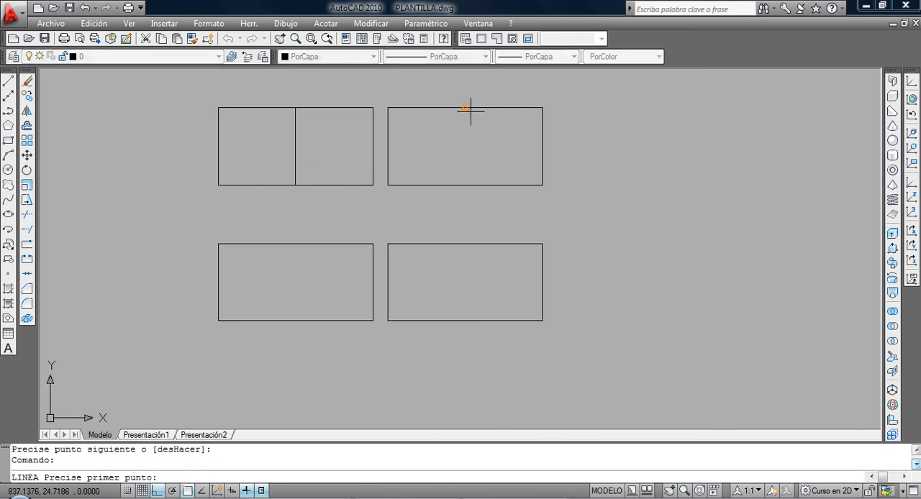
pyautogui.click(466, 109)
pyautogui.click(459, 182)
pyautogui.press('Return')
# Add an aligned dimension above the upper rectangles between the top ends of their two vertical centre lines.
pyautogui.moveTo(428, 185); pyautogui.dragTo(409, 263, button='middle')
pyautogui.click(325, 24)
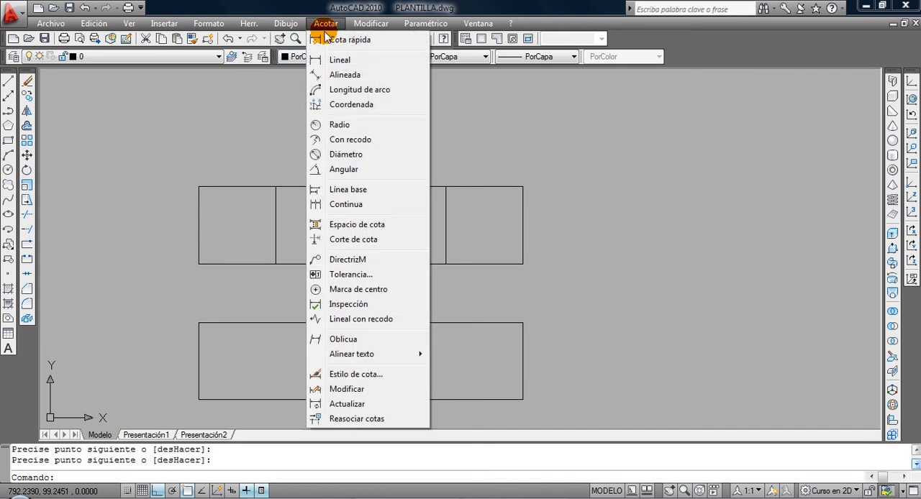
pyautogui.click(336, 75)
pyautogui.click(275, 186)
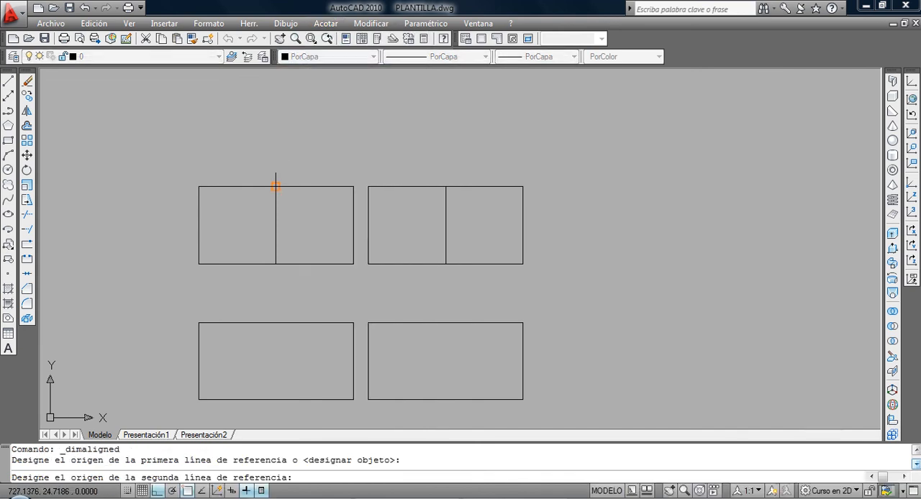
pyautogui.click(445, 187)
pyautogui.click(448, 174)
pyautogui.scroll(5, 386, 166)
pyautogui.moveTo(339, 181); pyautogui.dragTo(514, 158, button='middle')
pyautogui.scroll(-2, 514, 162)
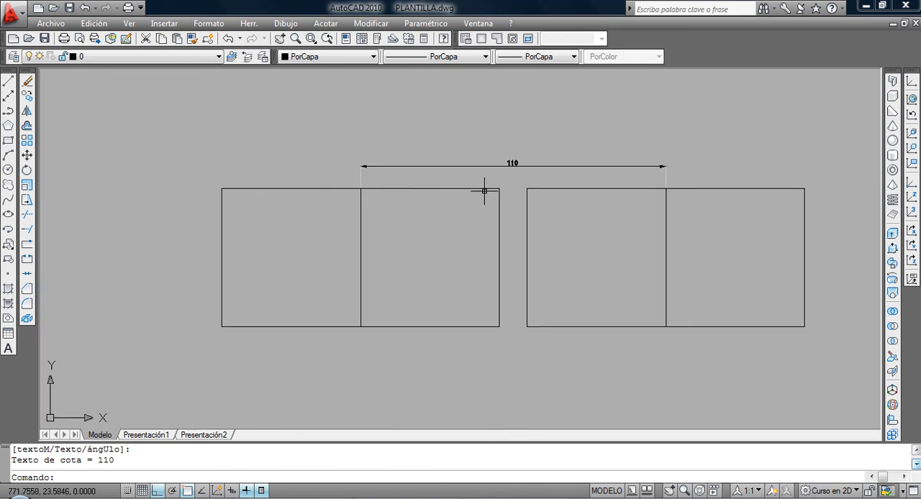
# Draw a long vertical line and a horizontal line crossing it in the empty area right of the rectangles.
pyautogui.scroll(-4, 531, 302)
pyautogui.moveTo(530, 302); pyautogui.dragTo(373, 226, button='middle')
pyautogui.scroll(2, 370, 224)
pyautogui.scroll(-3, 370, 224)
pyautogui.scroll(2, 371, 223)
pyautogui.moveTo(372, 224)
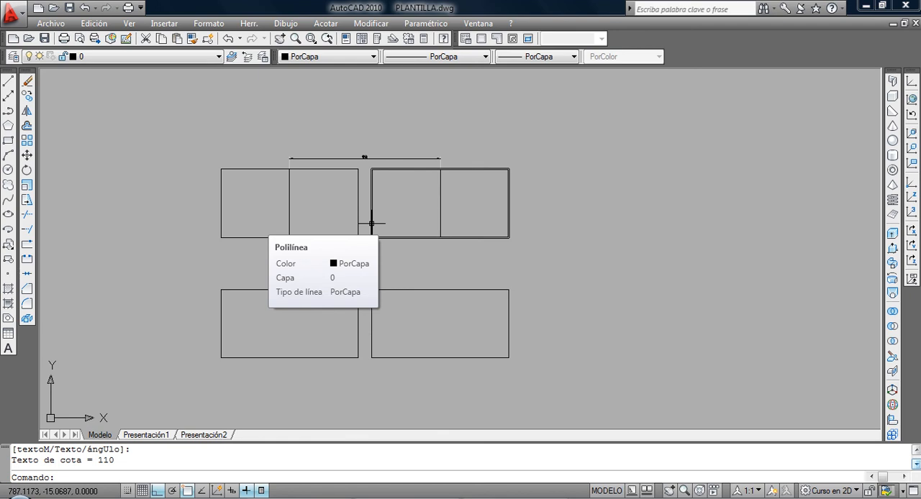
pyautogui.click(8, 82)
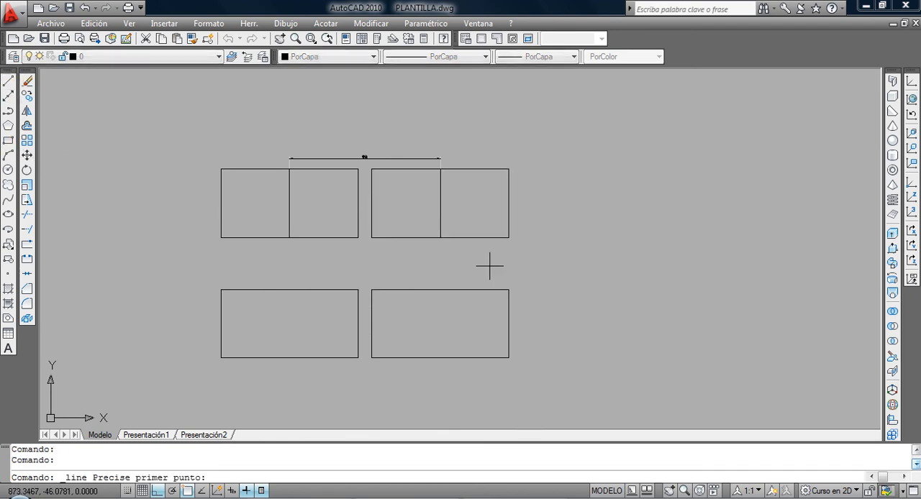
pyautogui.click(664, 167)
pyautogui.click(665, 339)
pyautogui.press('Return')
pyautogui.press('Return')
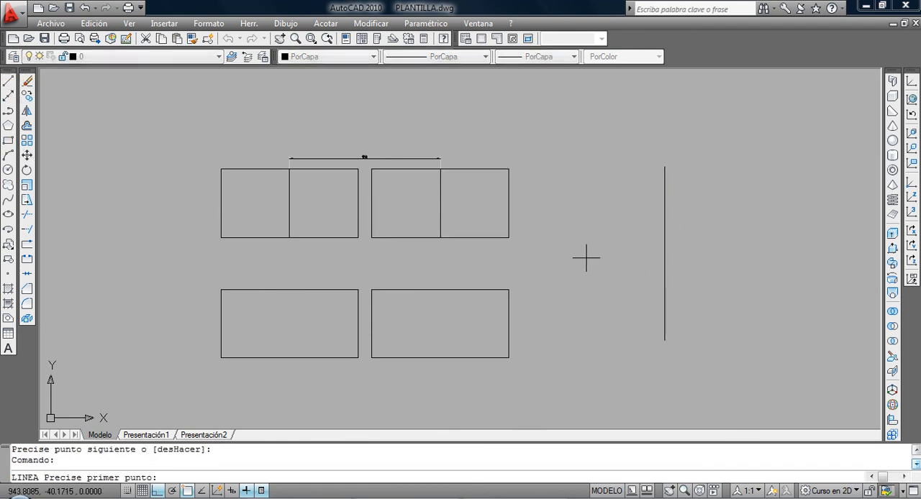
pyautogui.click(585, 258)
pyautogui.click(763, 257)
pyautogui.press('Return')
# Draw a small rectangle below and to the left of the intersection of the crossing lines.
pyautogui.click(8, 170)
pyautogui.click(8, 141)
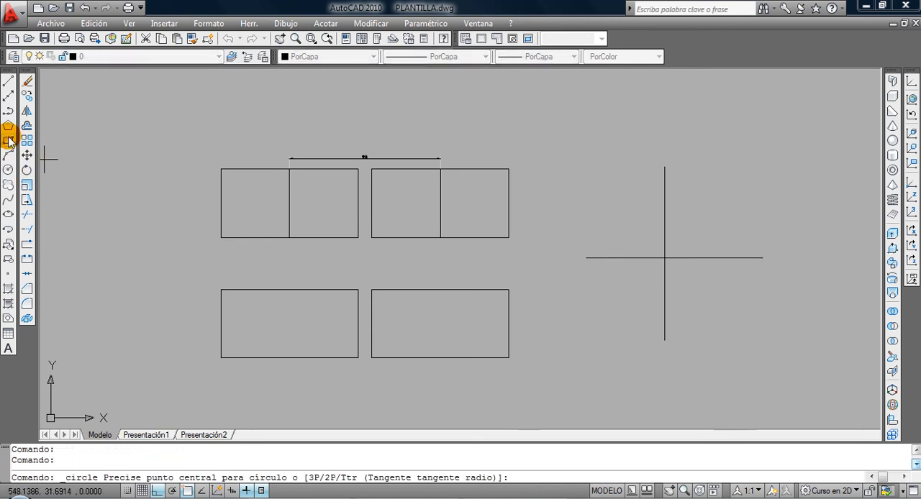
pyautogui.click(605, 308)
pyautogui.click(624, 286)
# Move the small rectangle onto the crossing lines' intersection, taking the midpoint between two opposite corners as base point.
pyautogui.click(630, 284)
pyautogui.click(585, 324)
pyautogui.click(27, 156)
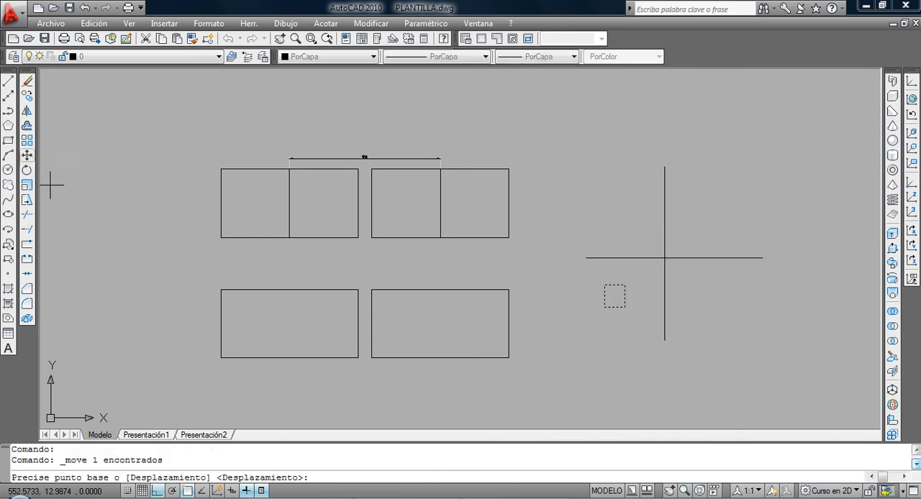
pyautogui.keyDown('shift'); pyautogui.rightClick(475, 269); pyautogui.keyUp('shift')
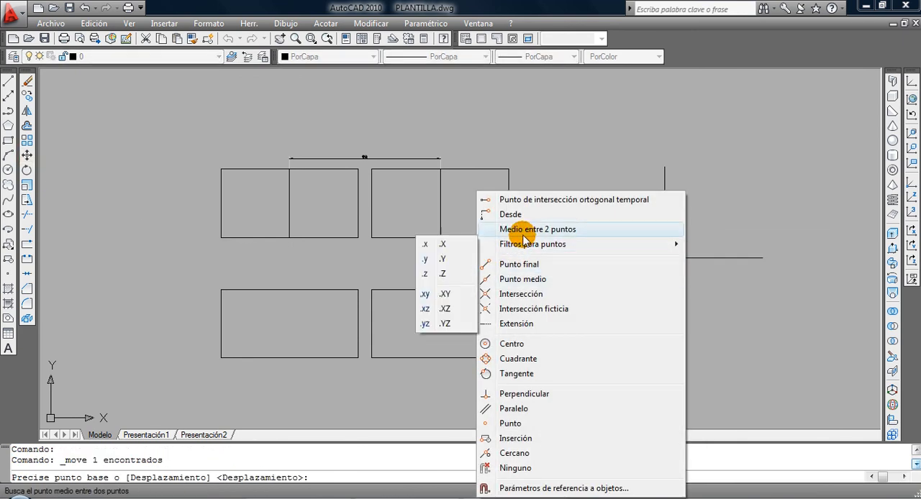
pyautogui.click(486, 228)
pyautogui.click(609, 280)
pyautogui.click(624, 307)
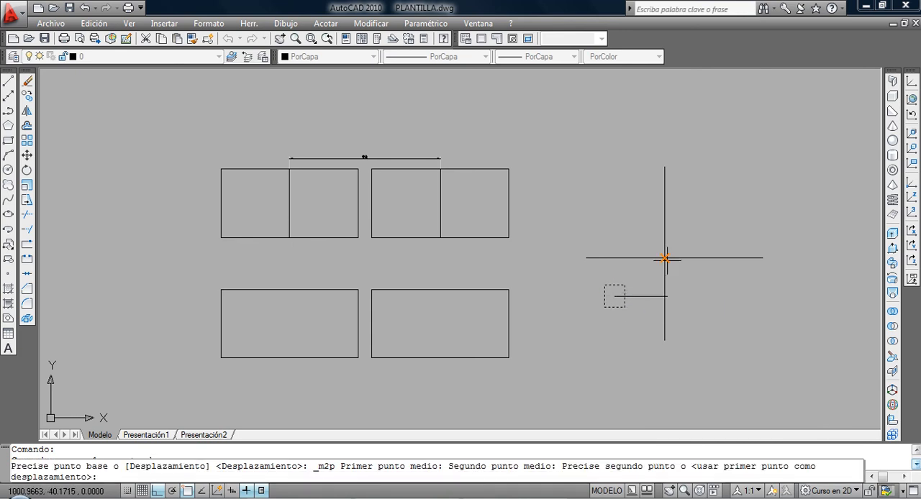
pyautogui.click(646, 301)
pyautogui.scroll(3, 497, 271)
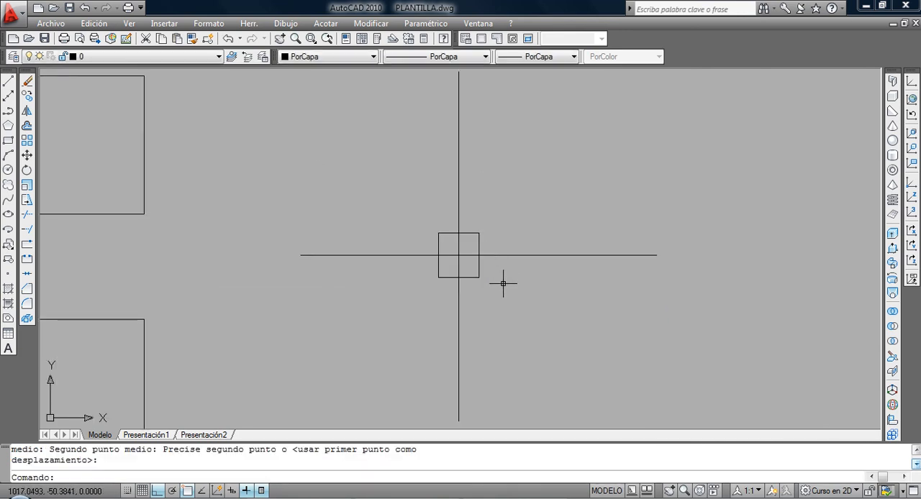
pyautogui.scroll(1, 500, 286)
pyautogui.scroll(-1, 492, 295)
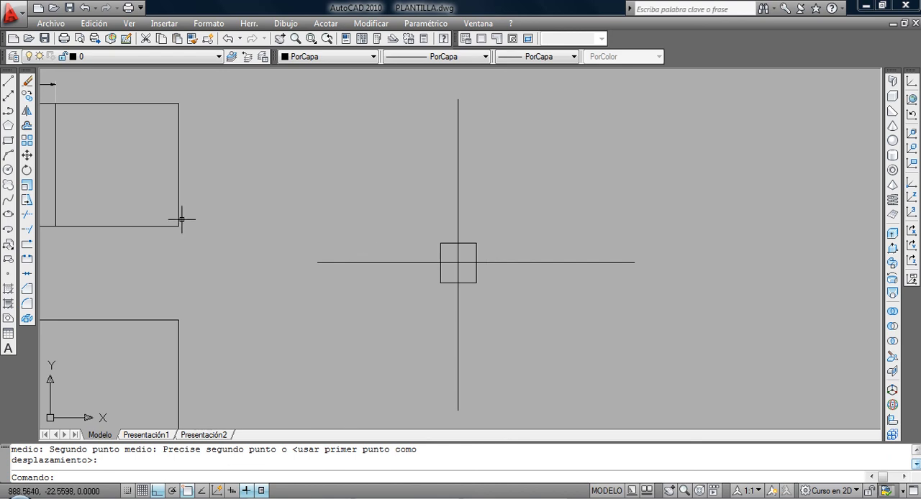
# Rotate the small rectangle by 45° about the intersection of the crossing lines, switching Ortho off.
pyautogui.click(29, 171)
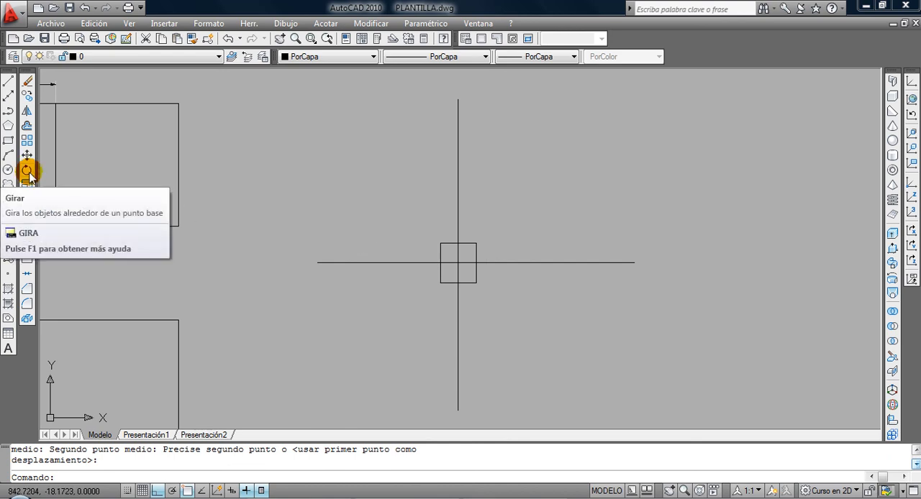
pyautogui.click(29, 174)
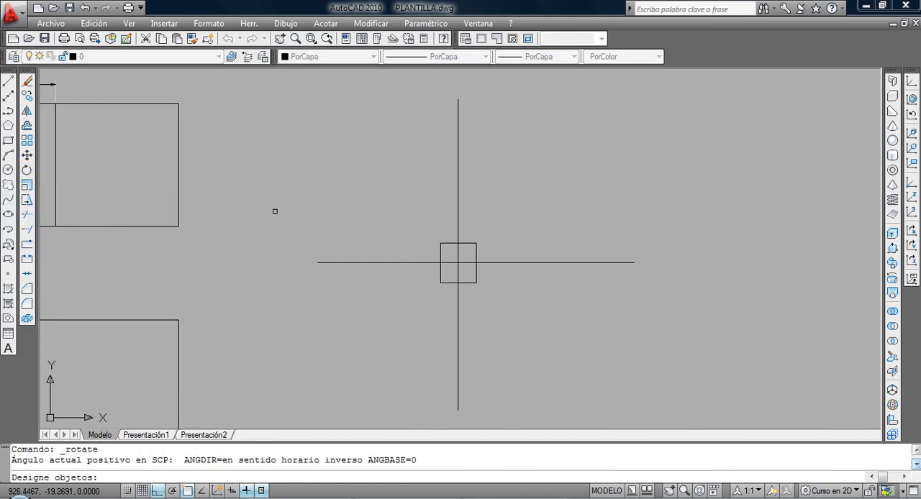
pyautogui.click(450, 243)
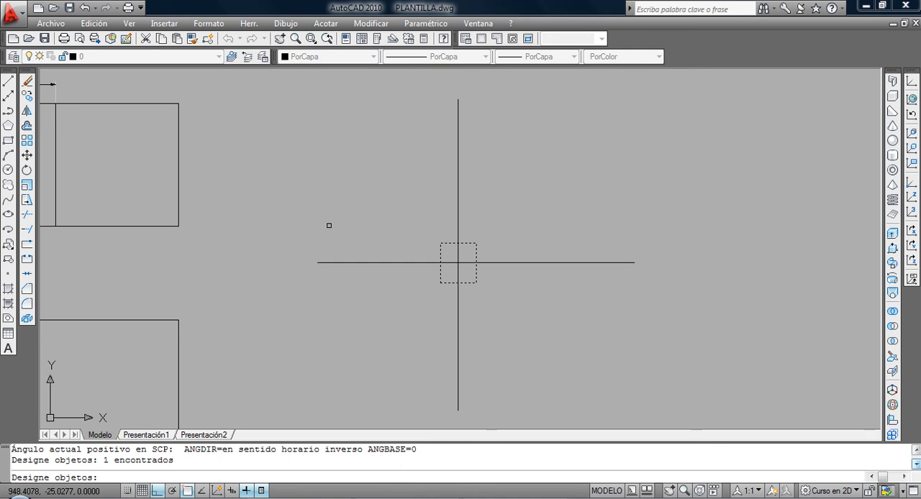
pyautogui.press('Return')
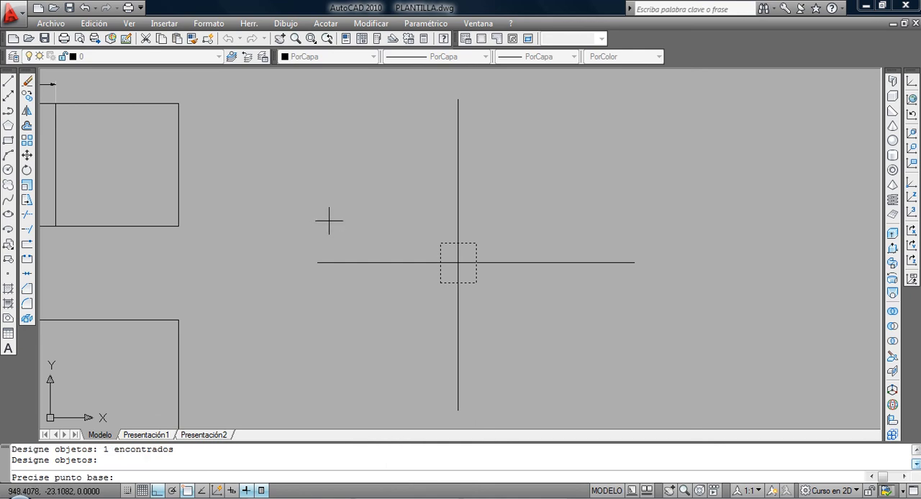
pyautogui.click(459, 263)
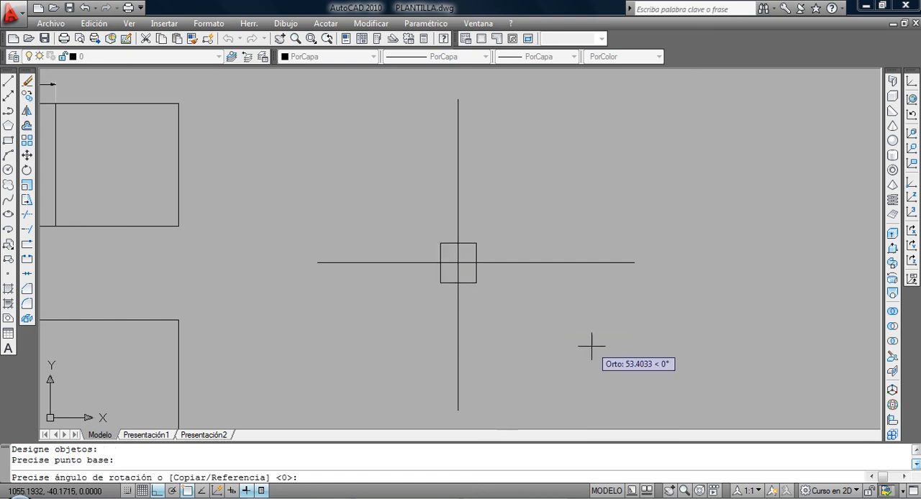
pyautogui.click(157, 491)
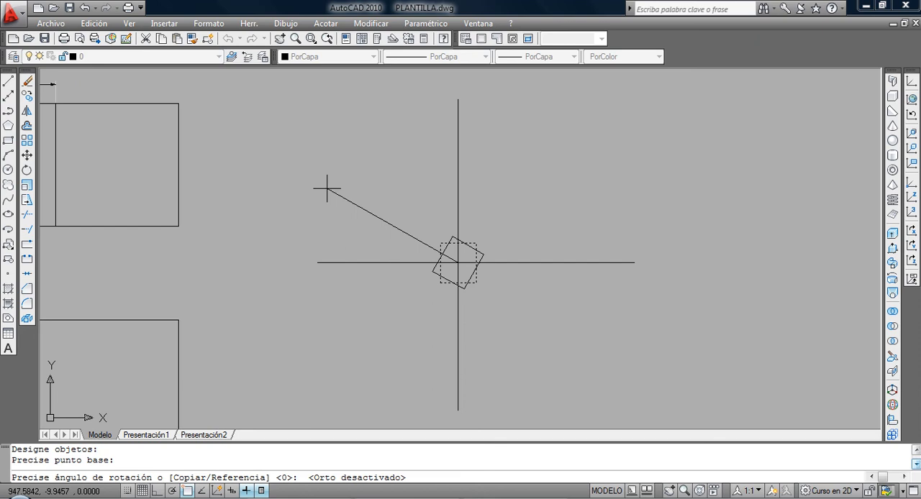
pyautogui.write('45')
pyautogui.press('Return')
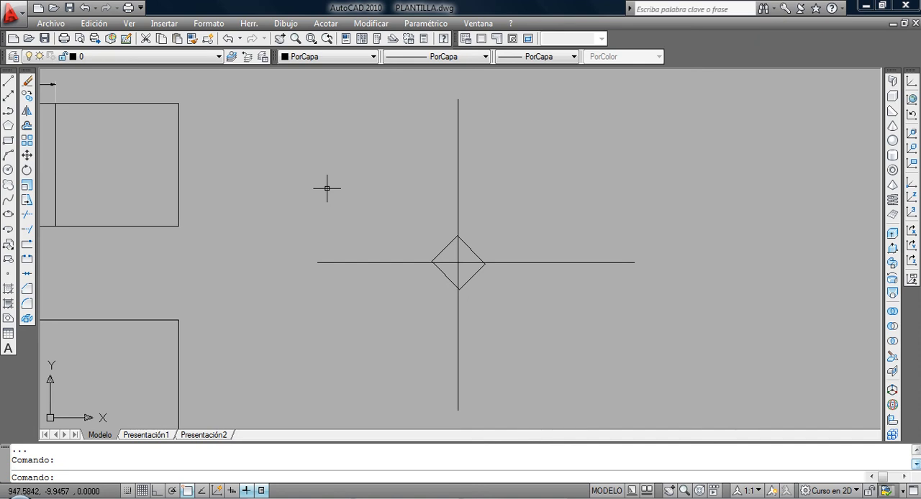
# Draw three separate, steeply inclined lines side by side in the empty area below and left of the cross.
pyautogui.scroll(-4, 337, 242)
pyautogui.moveTo(339, 242)
pyautogui.mouseDown(button='middle')
pyautogui.moveTo(471, 243)
pyautogui.moveTo(314, 226)
pyautogui.moveTo(353, 235)
pyautogui.moveTo(350, 226)
pyautogui.mouseUp(button='middle')
pyautogui.scroll(2, 359, 242)
pyautogui.scroll(2, 356, 241)
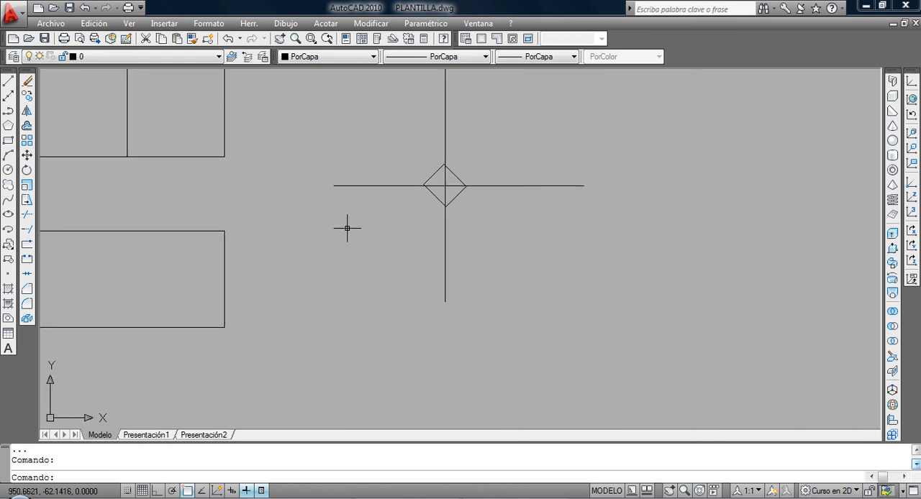
pyautogui.click(27, 214)
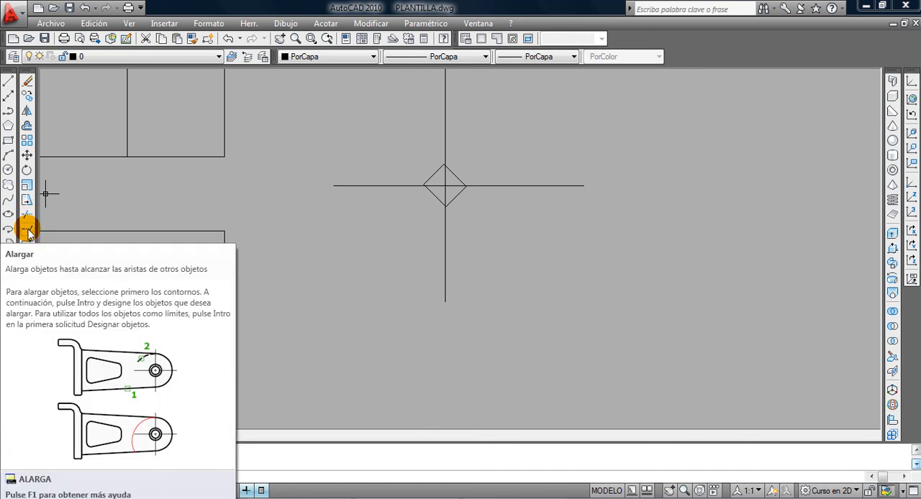
pyautogui.click(8, 81)
pyautogui.click(294, 278)
pyautogui.click(306, 387)
pyautogui.press('Return')
pyautogui.press('Return')
pyautogui.click(325, 260)
pyautogui.click(345, 365)
pyautogui.press('Return')
pyautogui.press('Return')
pyautogui.click(359, 242)
pyautogui.click(379, 351)
# Draw three gently sloping lines across the three steep lines to form a grid of intersections.
pyautogui.press('Return')
pyautogui.press('Return')
pyautogui.click(402, 273)
pyautogui.click(263, 319)
pyautogui.press('Return')
pyautogui.press('Return')
pyautogui.click(412, 300)
pyautogui.click(267, 338)
pyautogui.press('Return')
pyautogui.press('Return')
pyautogui.click(404, 325)
pyautogui.click(261, 376)
pyautogui.press('Return')
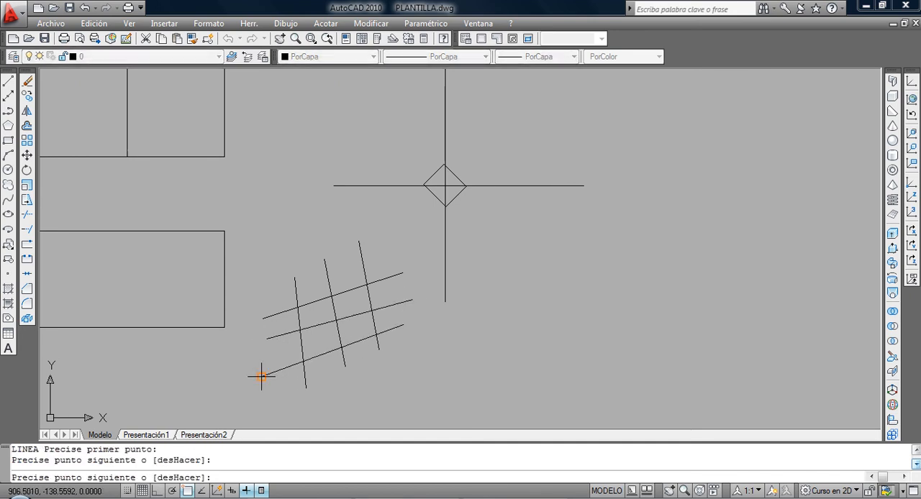
# Trim the middle gently sloping line's overhang beyond the leftmost steep line, using that steep line as the cutting edge.
pyautogui.scroll(2, 317, 364)
pyautogui.moveTo(283, 325); pyautogui.dragTo(354, 339, button='middle')
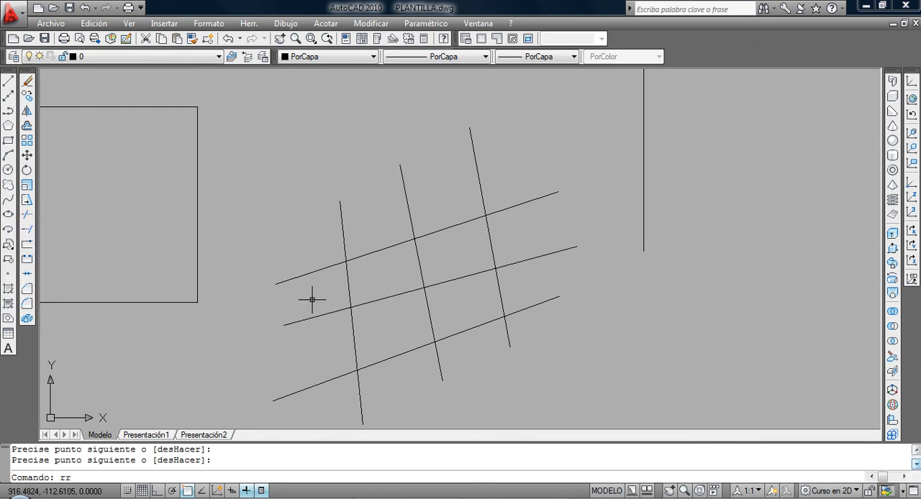
pyautogui.press('Return')
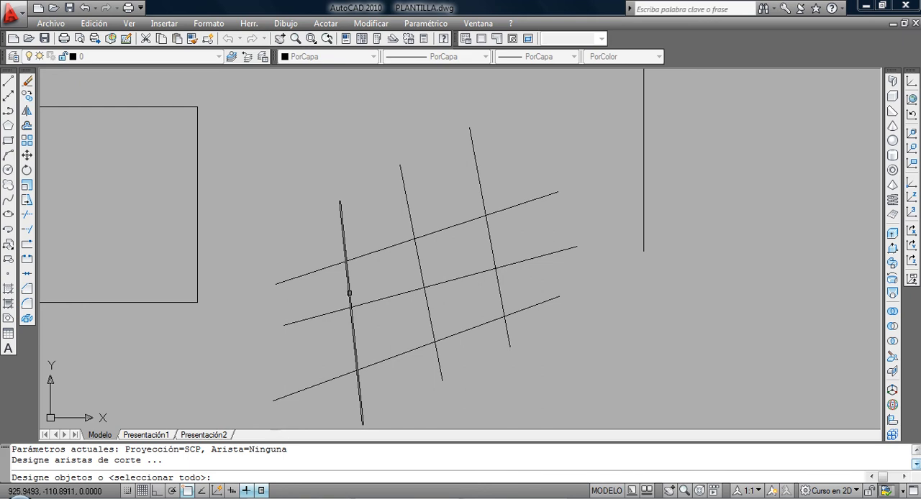
pyautogui.click(349, 293)
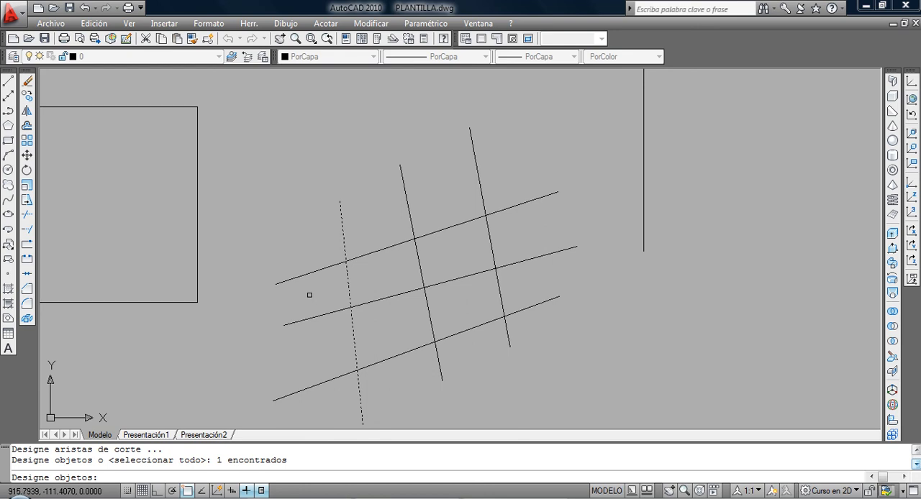
pyautogui.press('Return')
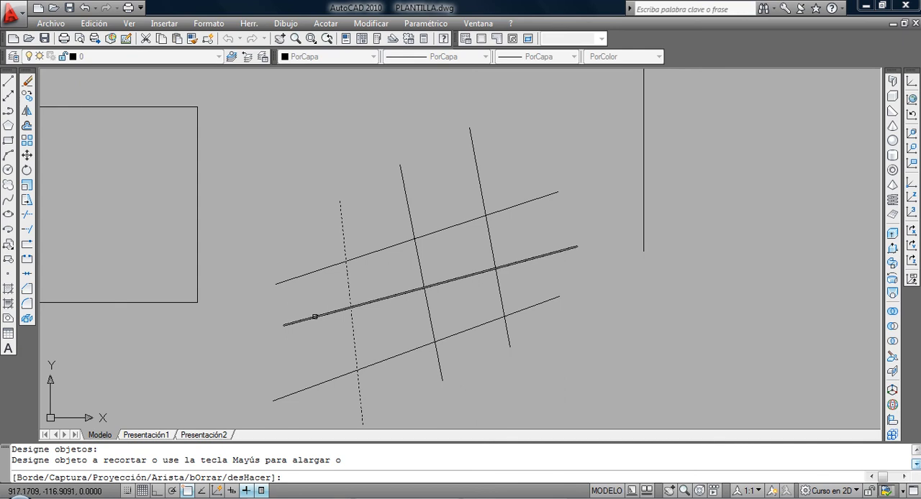
pyautogui.click(314, 316)
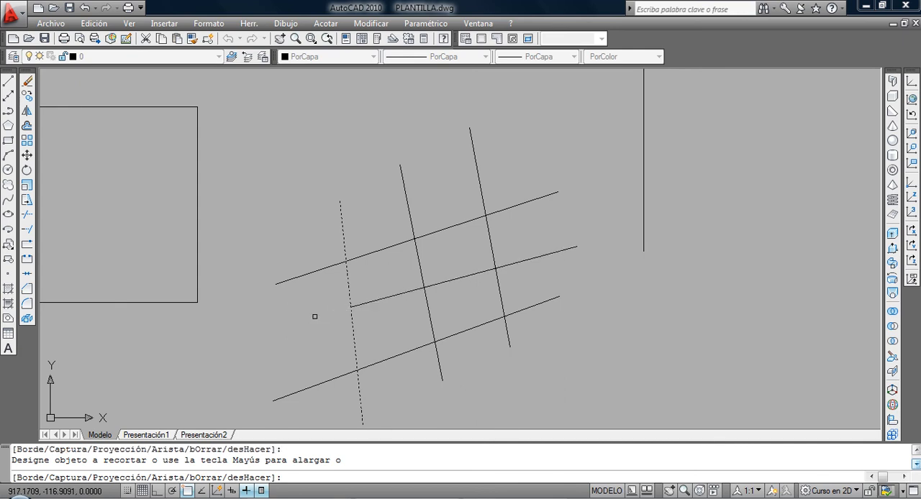
pyautogui.press('Return')
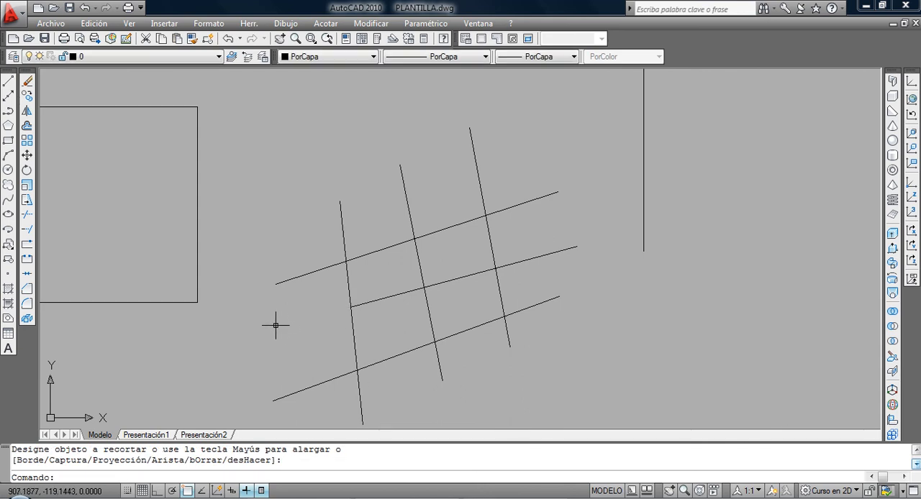
# Trim the middle sloping line's segment between the centre and rightmost steep lines, using those two lines as cutting edges.
pyautogui.press('Return')
pyautogui.click(506, 295)
pyautogui.click(430, 308)
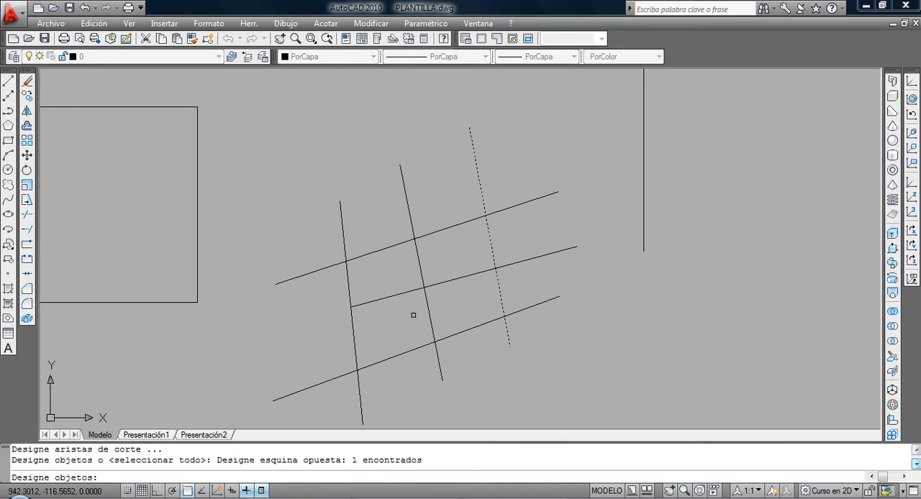
pyautogui.click(438, 305)
pyautogui.click(412, 312)
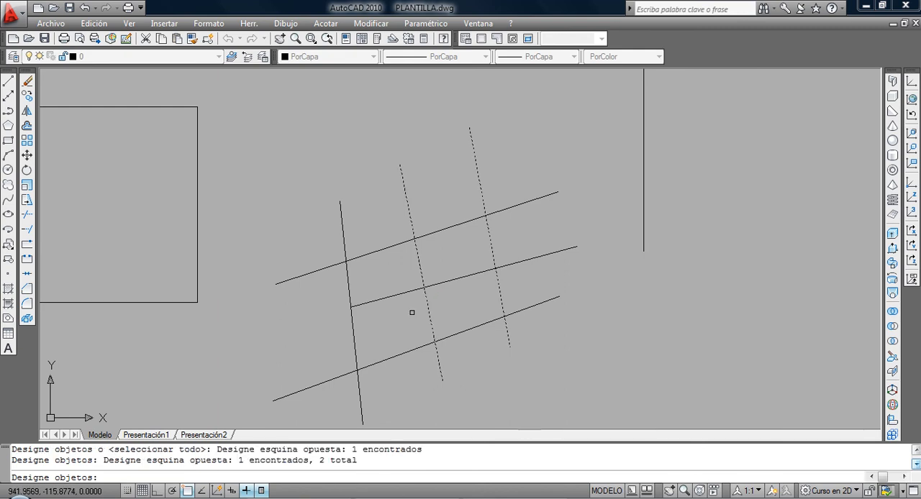
pyautogui.press('Return')
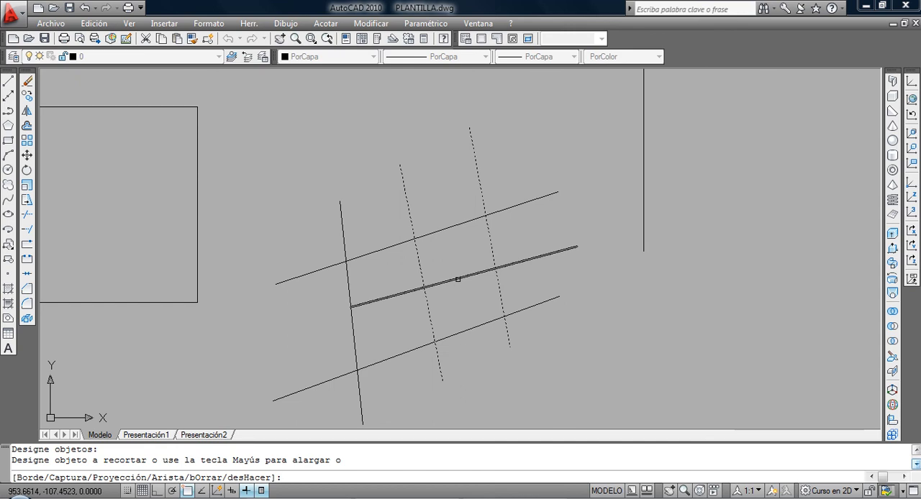
pyautogui.click(458, 279)
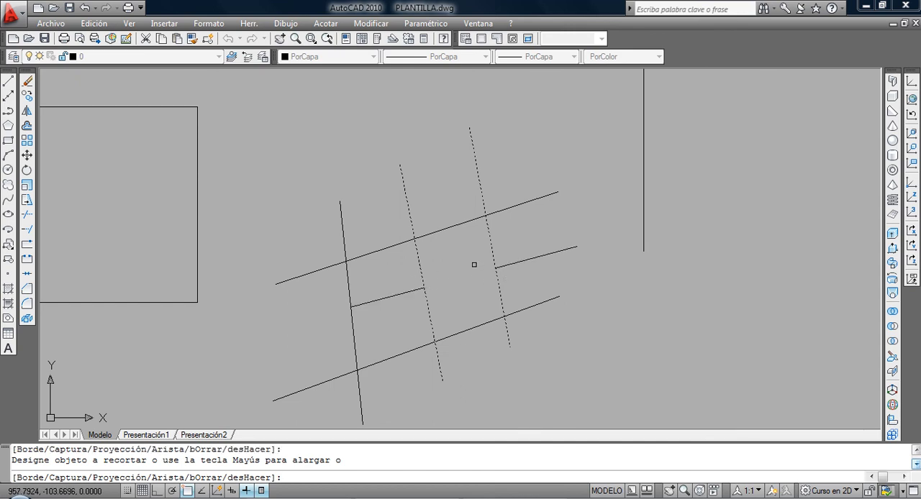
pyautogui.press('Return')
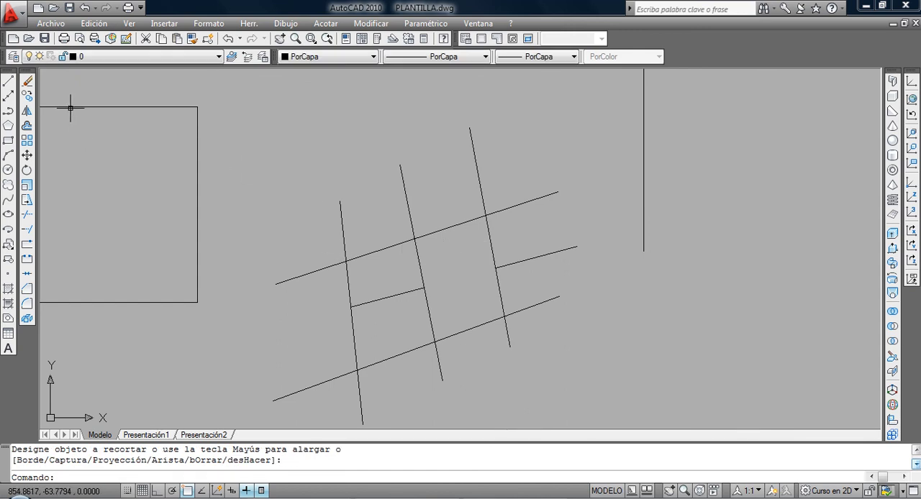
# Draw a short vertical line just left of the grid, facing the sloping lines' open ends.
pyautogui.click(8, 80)
pyautogui.click(249, 247)
pyautogui.click(249, 338)
pyautogui.press('Return')
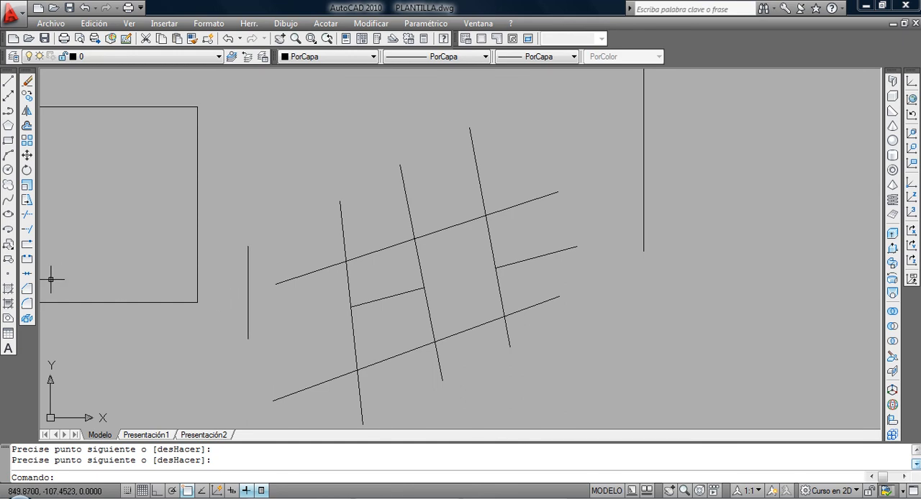
# Extend the left end of the grid's upper sloping line to the short vertical line as boundary edge.
pyautogui.write('al')
pyautogui.press('Return')
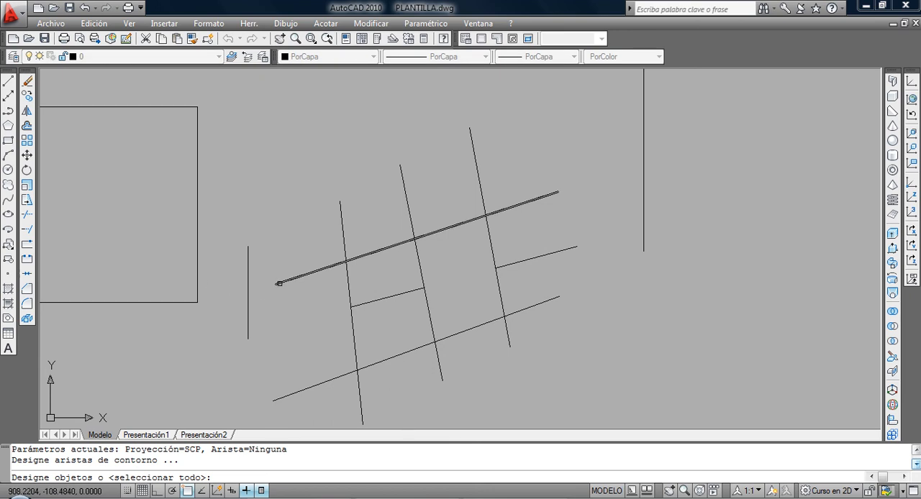
pyautogui.click(256, 325)
pyautogui.click(224, 314)
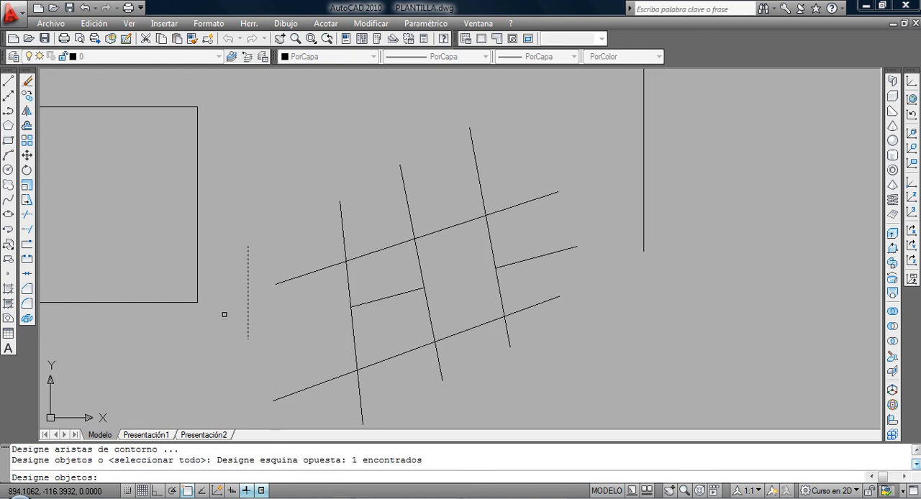
pyautogui.press('Return')
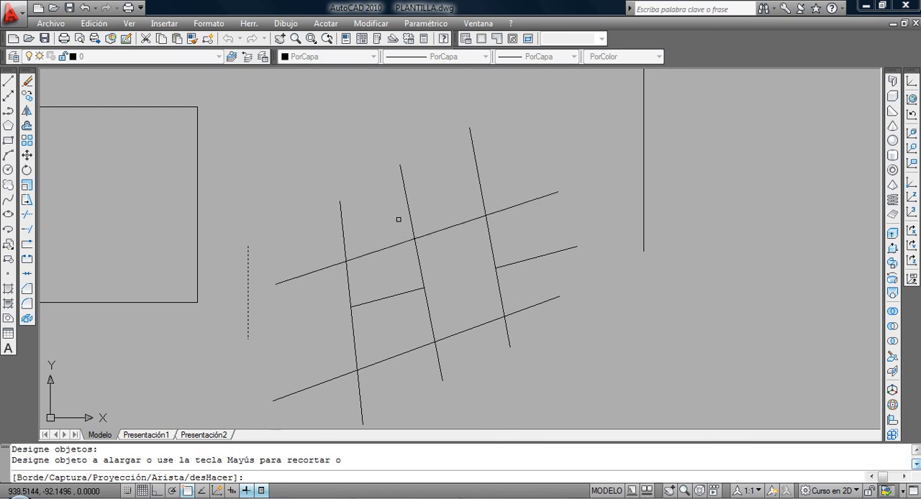
pyautogui.click(511, 208)
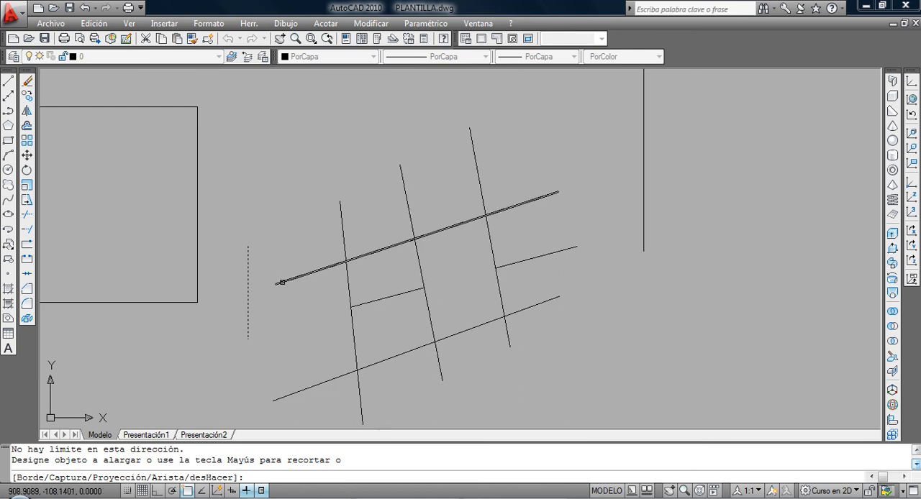
pyautogui.click(281, 282)
pyautogui.press('Return')
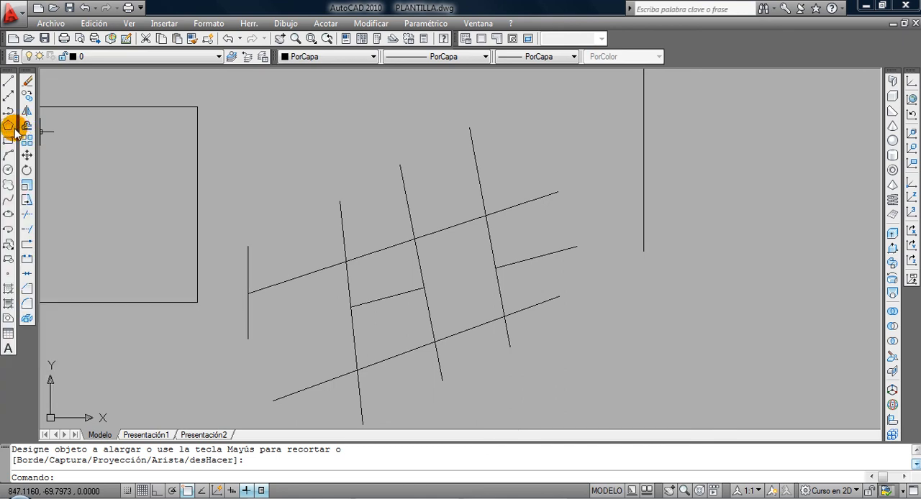
# Draw a single inclined line, rising to the right, in the empty area below the large rectangles.
pyautogui.moveTo(154, 207); pyautogui.dragTo(292, 251, button='middle')
pyautogui.moveTo(249, 210); pyautogui.dragTo(350, 308, button='middle')
pyautogui.scroll(-2, 295, 297)
pyautogui.moveTo(295, 308)
pyautogui.mouseDown(button='middle')
pyautogui.moveTo(359, 245)
pyautogui.moveTo(407, 162)
pyautogui.mouseUp(button='middle')
pyautogui.click(8, 82)
pyautogui.click(209, 404)
pyautogui.click(309, 274)
pyautogui.press('Return')
# Offset the new inclined line by 25 once to each side.
pyautogui.moveTo(314, 339)
pyautogui.mouseDown(button='middle')
pyautogui.moveTo(346, 273)
pyautogui.moveTo(318, 264)
pyautogui.mouseUp(button='middle')
pyautogui.scroll(2, 320, 284)
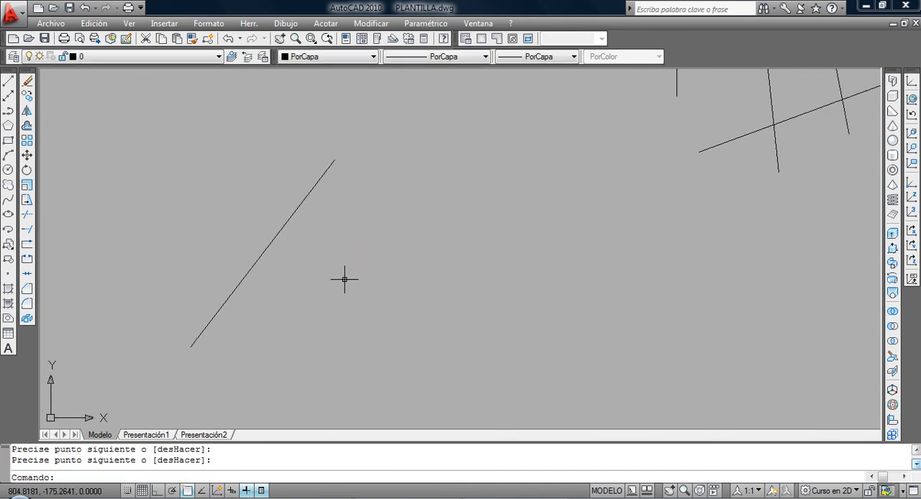
pyautogui.write('df')
pyautogui.press('Return')
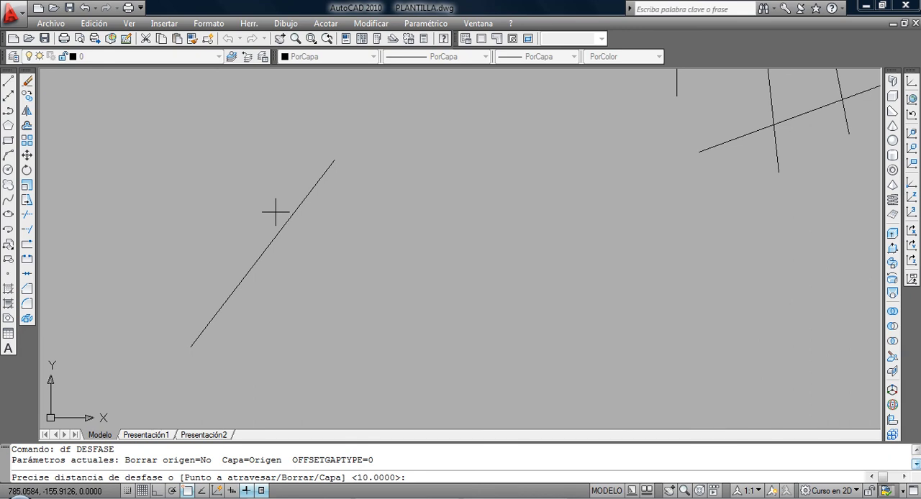
pyautogui.write('25')
pyautogui.press('Return')
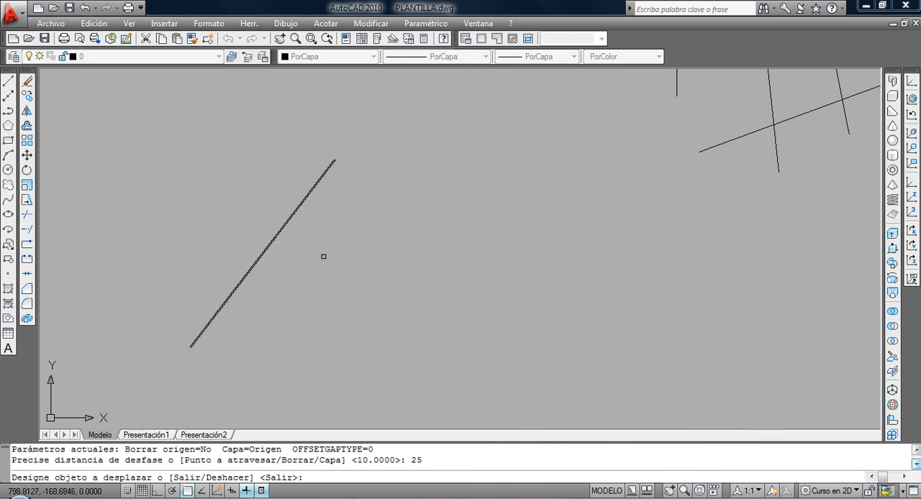
pyautogui.click(314, 246)
pyautogui.click(364, 274)
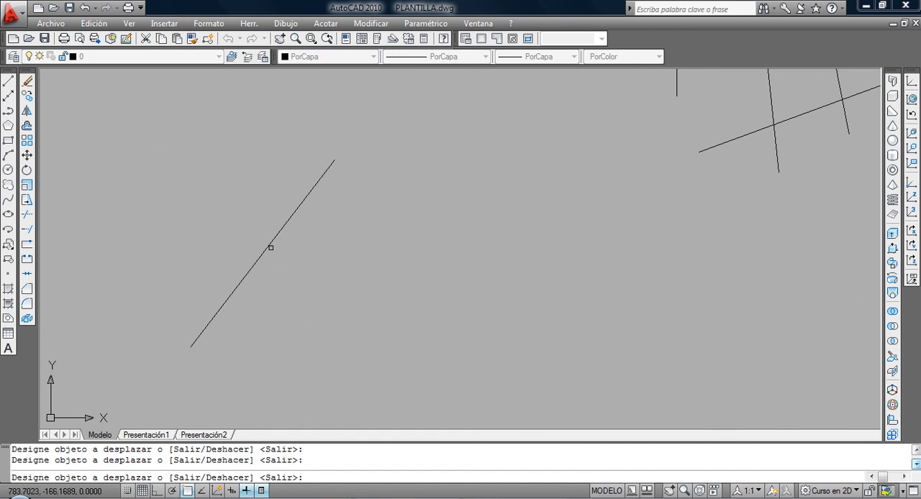
pyautogui.click(268, 245)
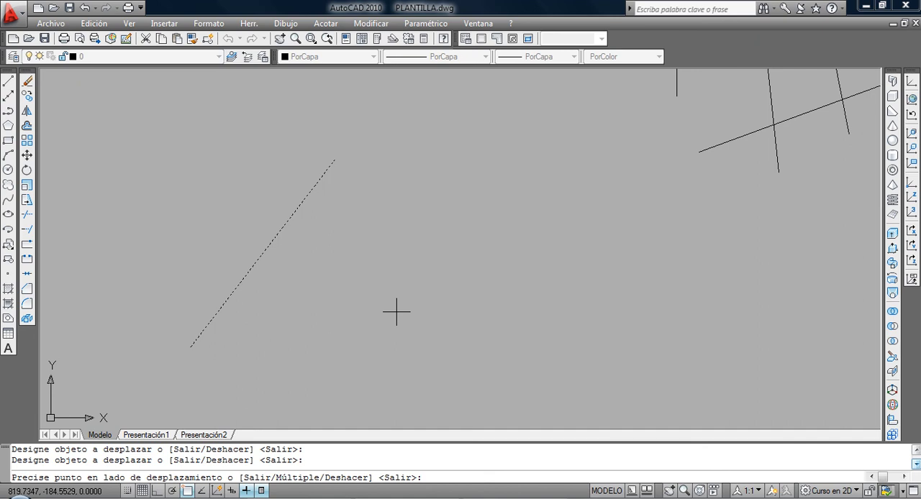
pyautogui.click(395, 311)
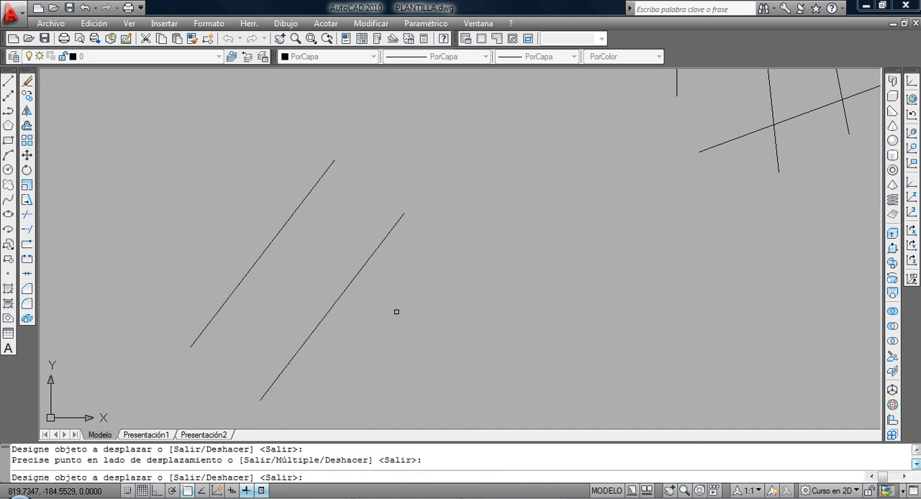
pyautogui.click(278, 237)
pyautogui.click(170, 153)
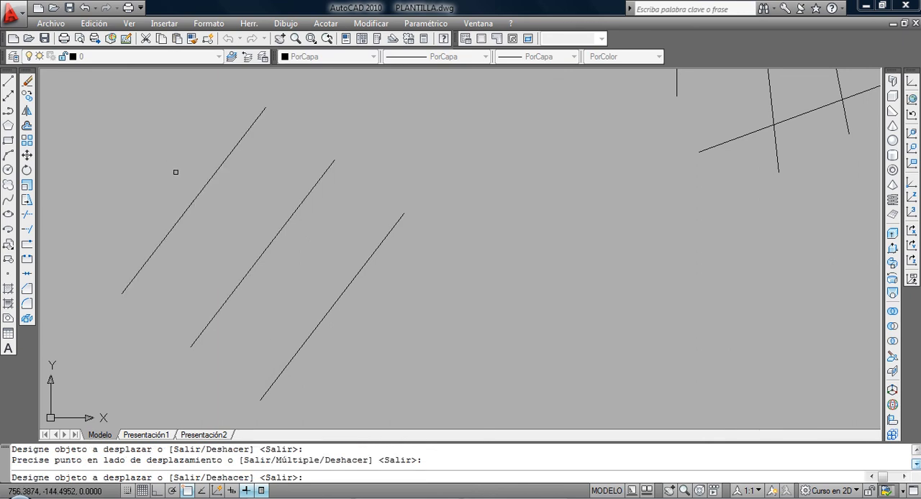
pyautogui.press('Return')
# Offset the lower-left large rectangle outward by 5.
pyautogui.scroll(-2, 169, 184)
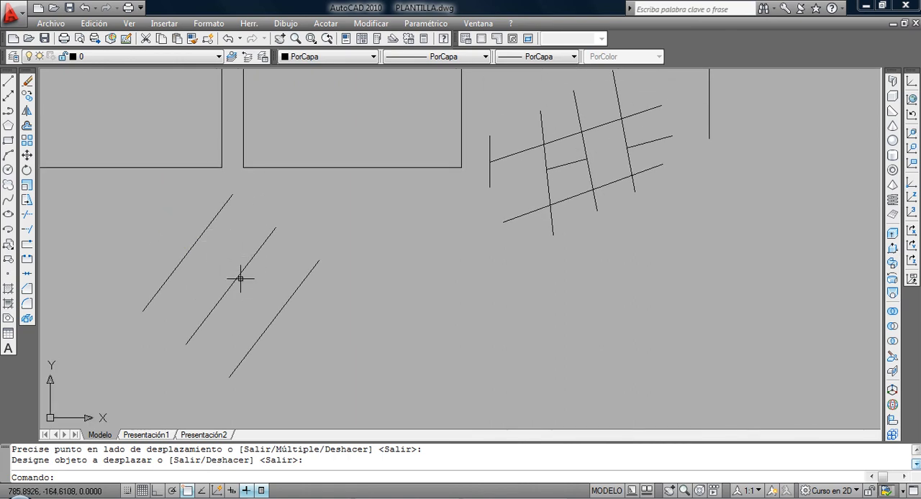
pyautogui.scroll(-2, 245, 244)
pyautogui.moveTo(226, 232); pyautogui.dragTo(323, 310, button='middle')
pyautogui.scroll(2, 285, 263)
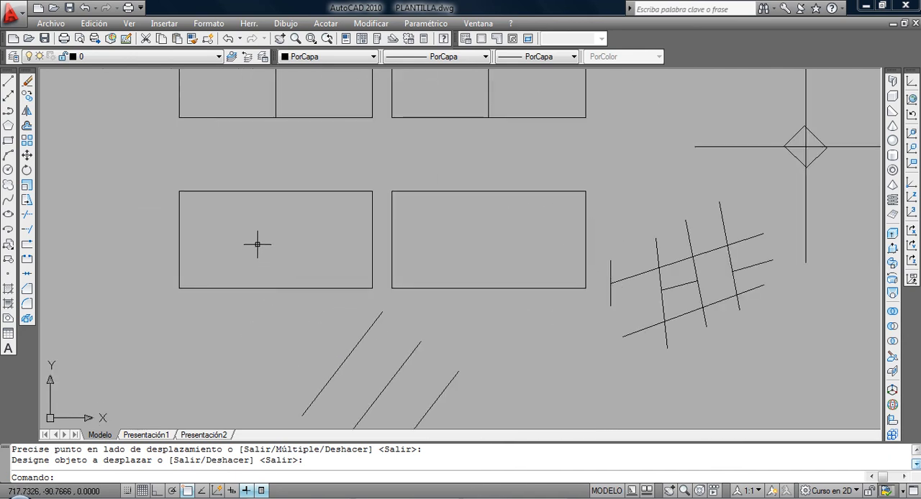
pyautogui.scroll(2, 254, 245)
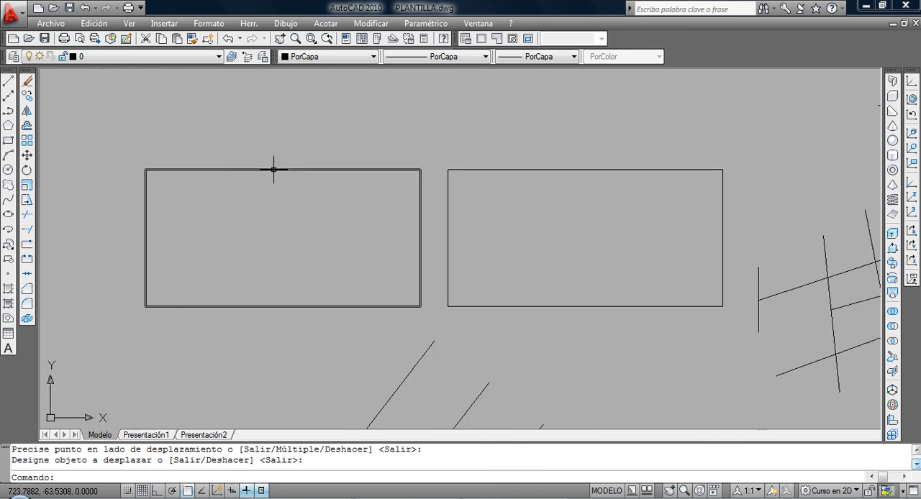
pyautogui.moveTo(273, 169)
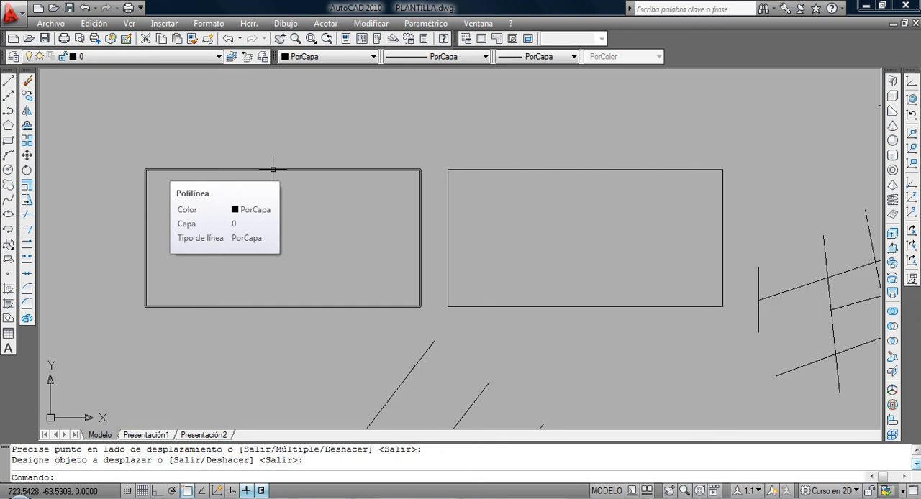
pyautogui.click(26, 126)
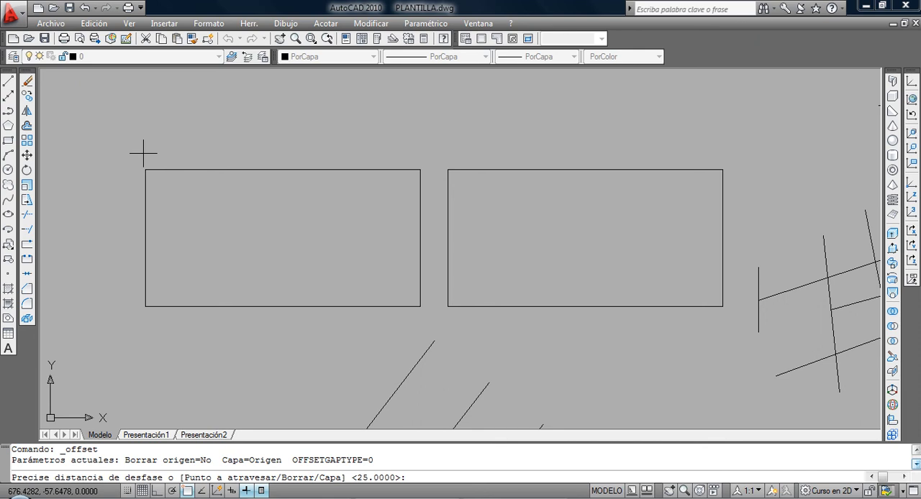
pyautogui.write('5')
pyautogui.press('Return')
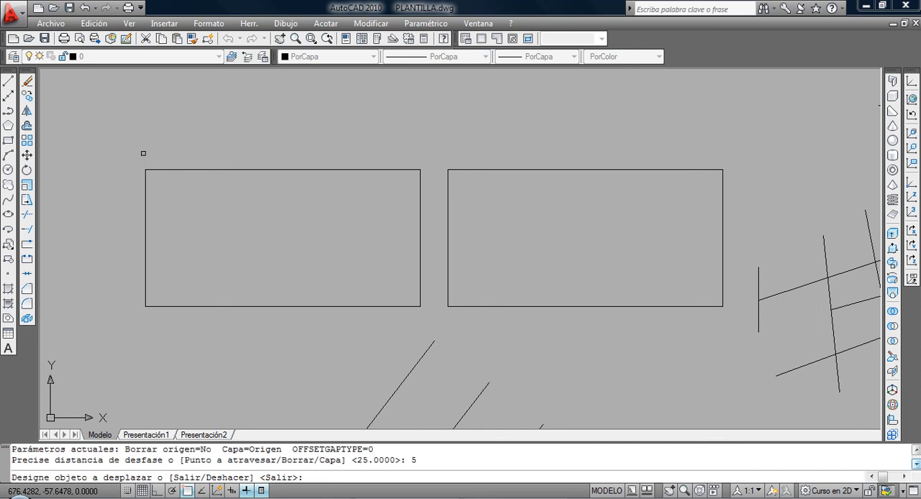
pyautogui.click(182, 171)
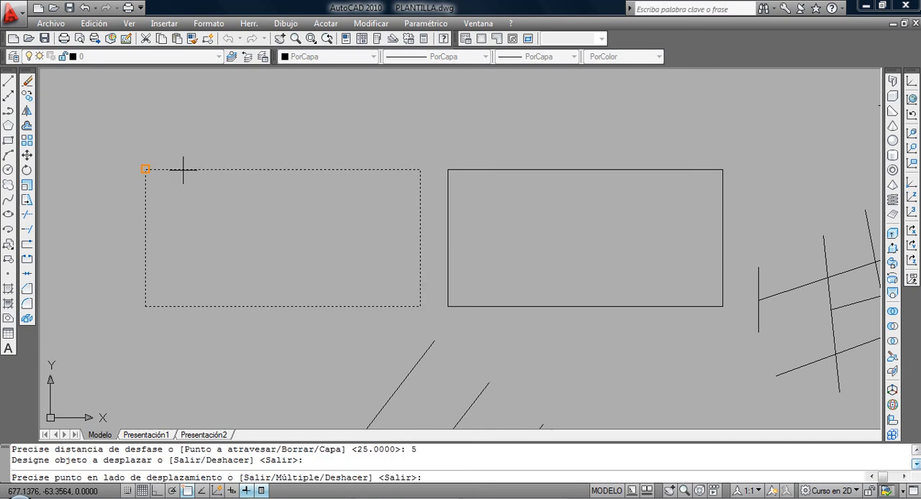
pyautogui.click(200, 125)
pyautogui.press('Return')
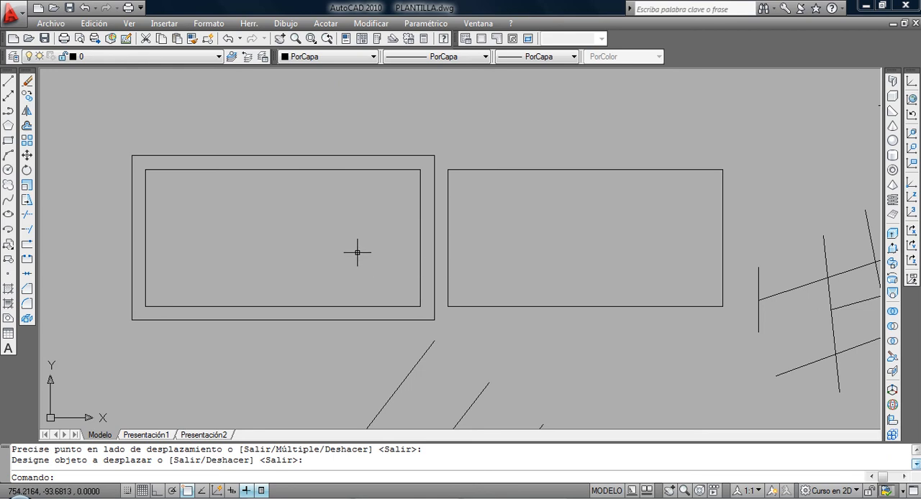
# Draw a circle in the empty area left of the lower rectangles, slightly smaller across than one rectangle's width.
pyautogui.scroll(-3, 124, 215)
pyautogui.moveTo(113, 212); pyautogui.dragTo(195, 216, button='middle')
pyautogui.click(7, 170)
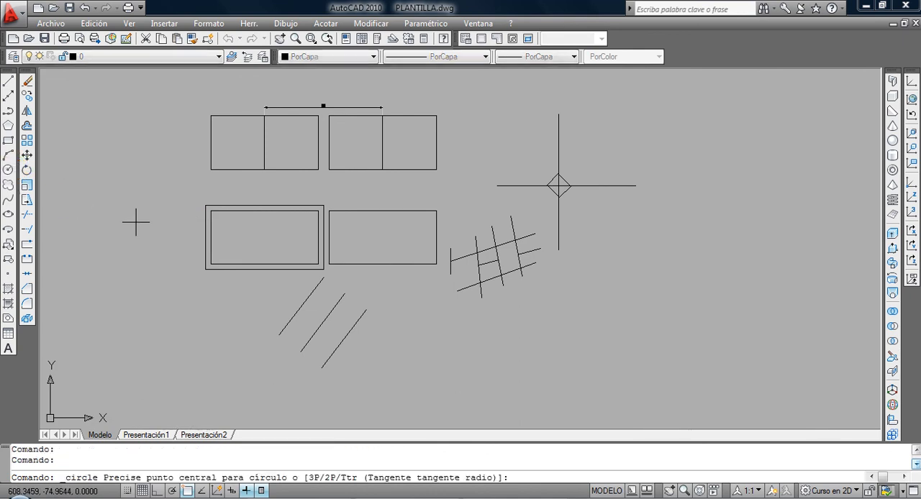
pyautogui.click(136, 223)
pyautogui.click(87, 229)
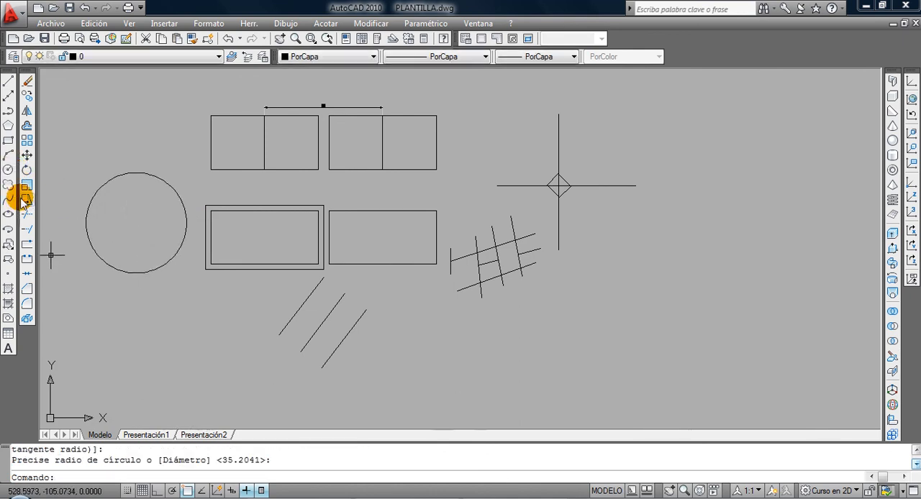
# Offset the circle inward by 5 four times in succession, each time from the newest inner circle, to form concentric rings.
pyautogui.click(27, 125)
pyautogui.press('Return')
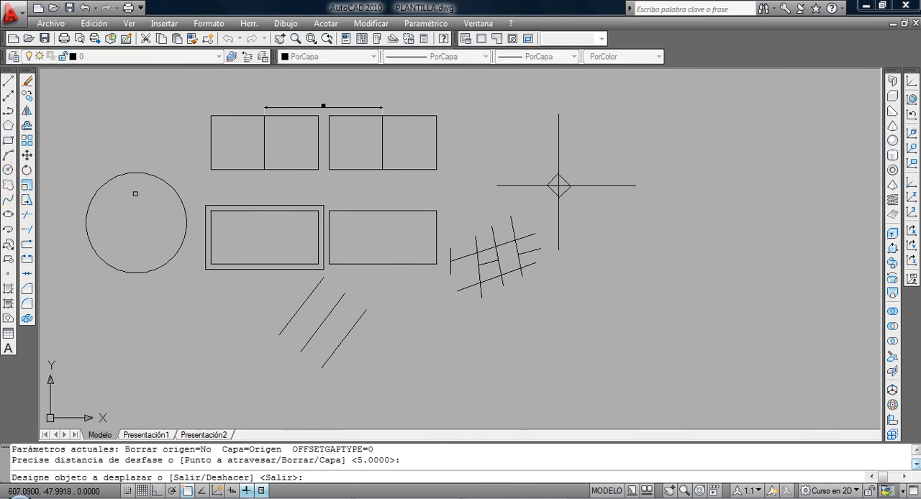
pyautogui.click(136, 172)
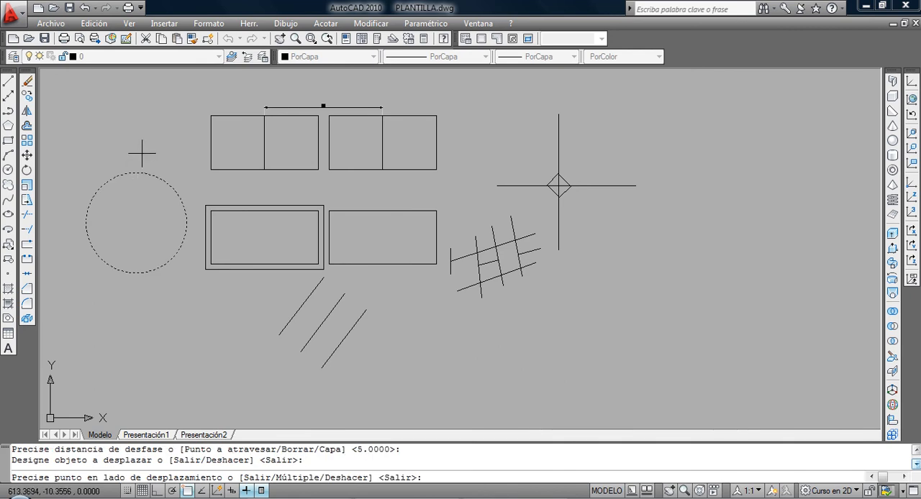
pyautogui.click(136, 213)
pyautogui.click(137, 180)
pyautogui.click(133, 210)
pyautogui.click(136, 185)
pyautogui.click(136, 210)
pyautogui.click(136, 202)
pyautogui.click(135, 209)
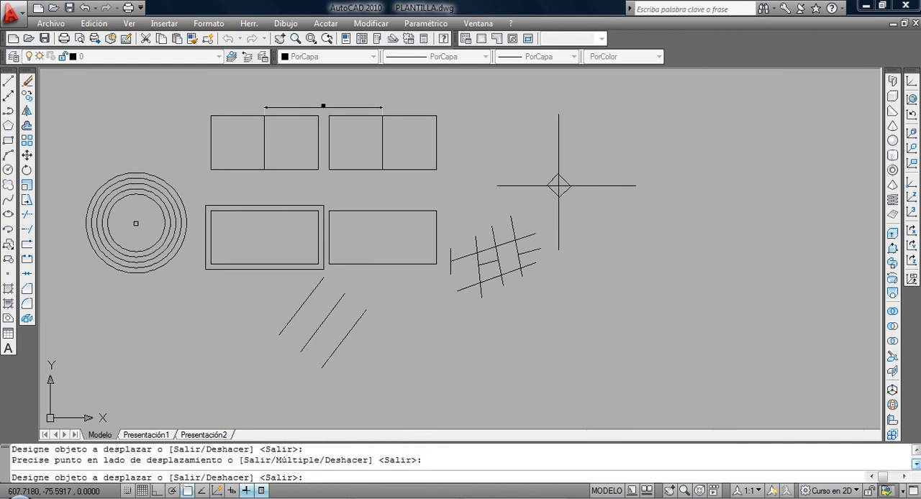
pyautogui.press('Return')
pyautogui.moveTo(146, 232); pyautogui.dragTo(205, 251, button='middle')
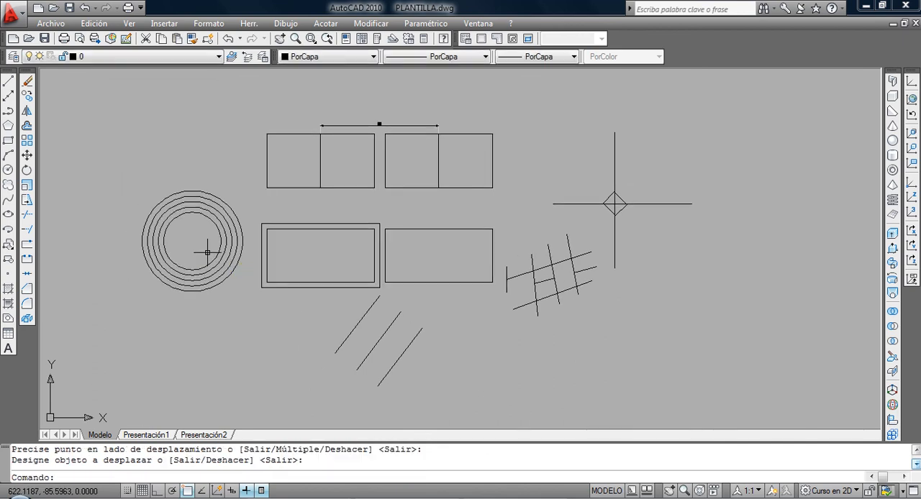